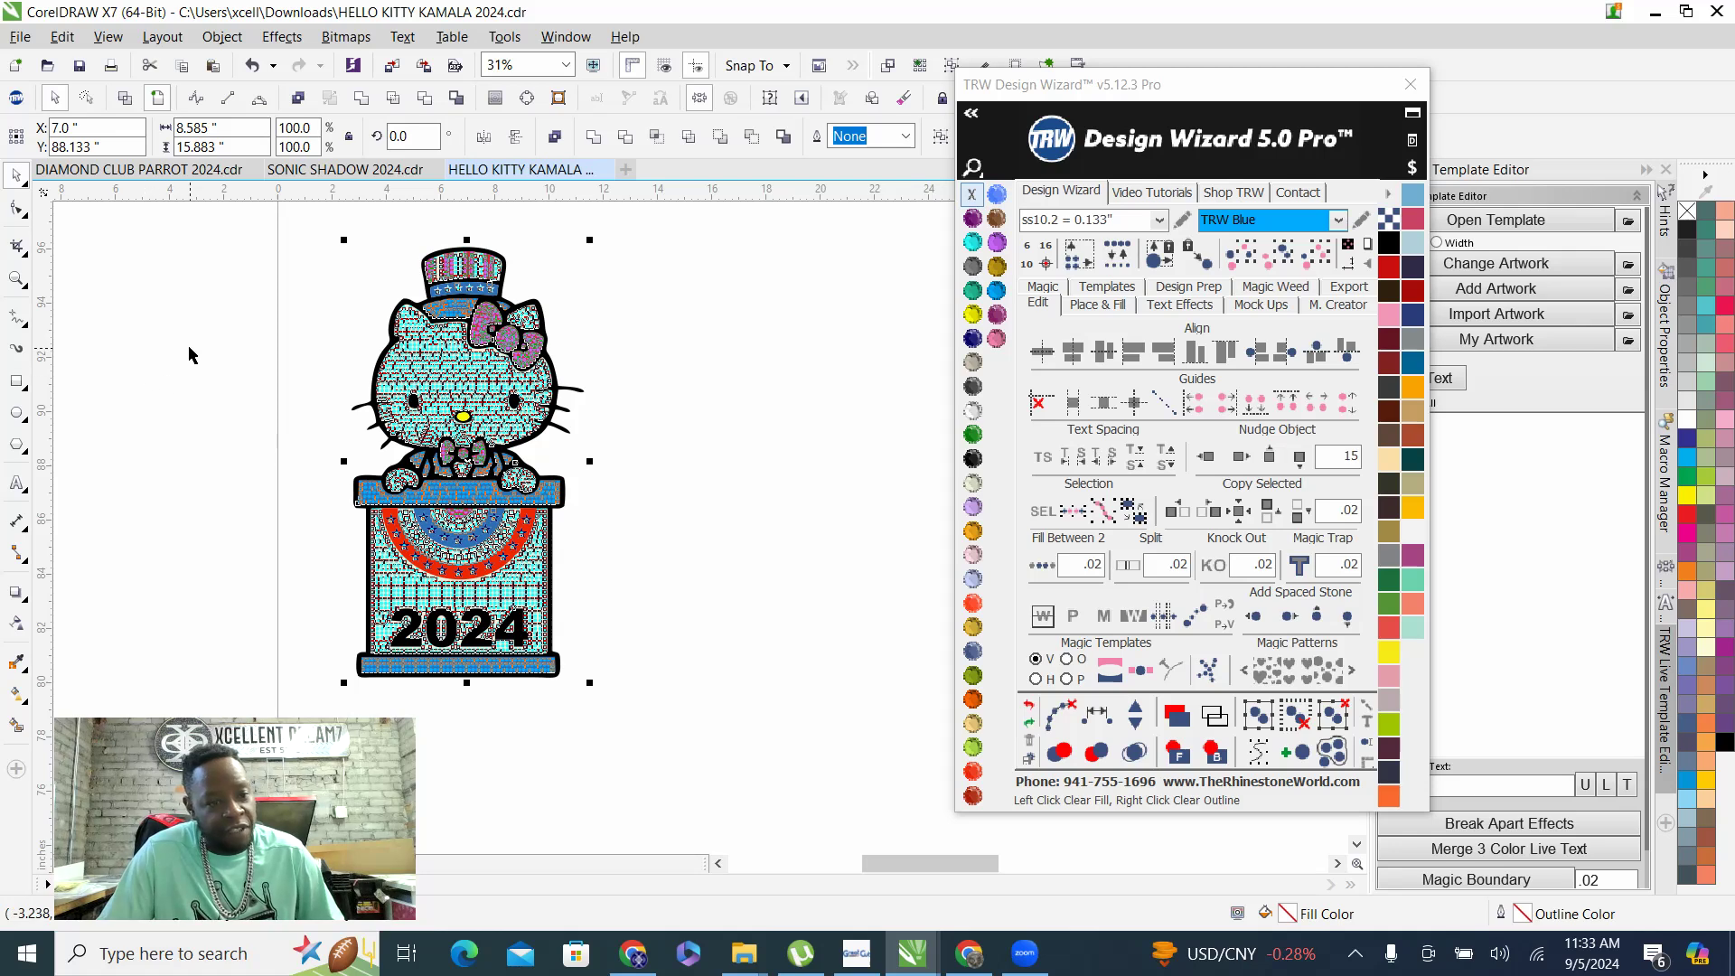
Create the combined Vinyl Overcut and Stone 2+ Cut templates from the whole Hello Kitty design on a new page
left_click(134, 401)
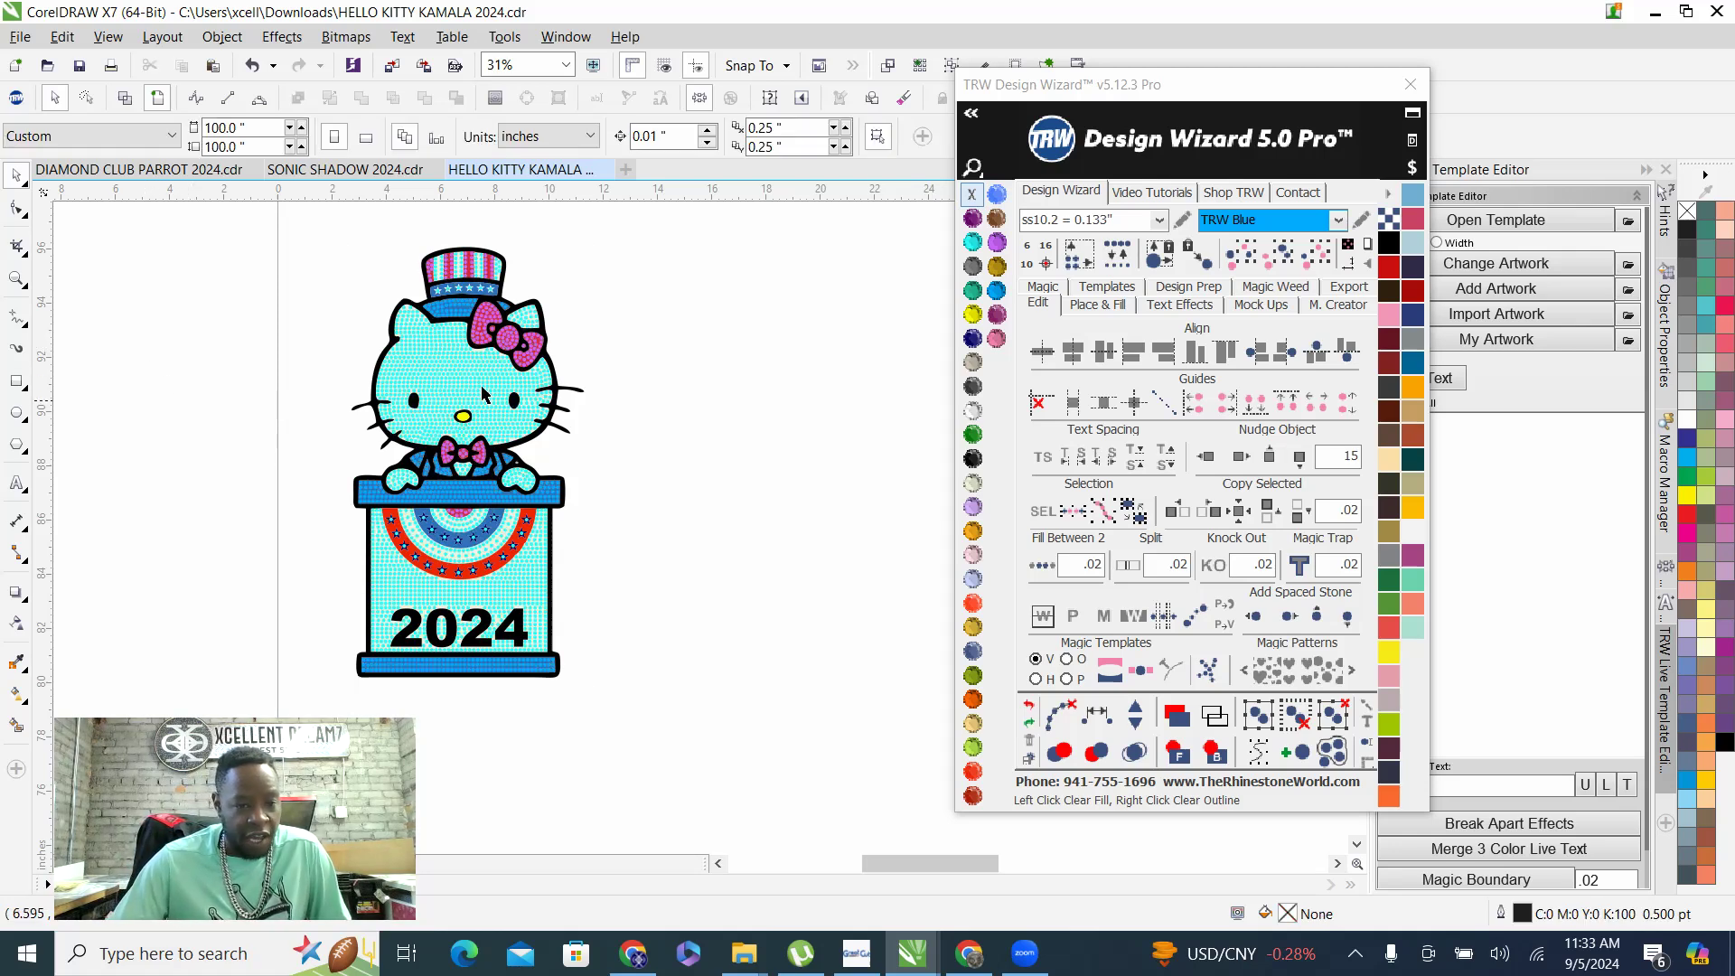
scroll(460, 364, "down", 2)
scroll(463, 388, "up", 2)
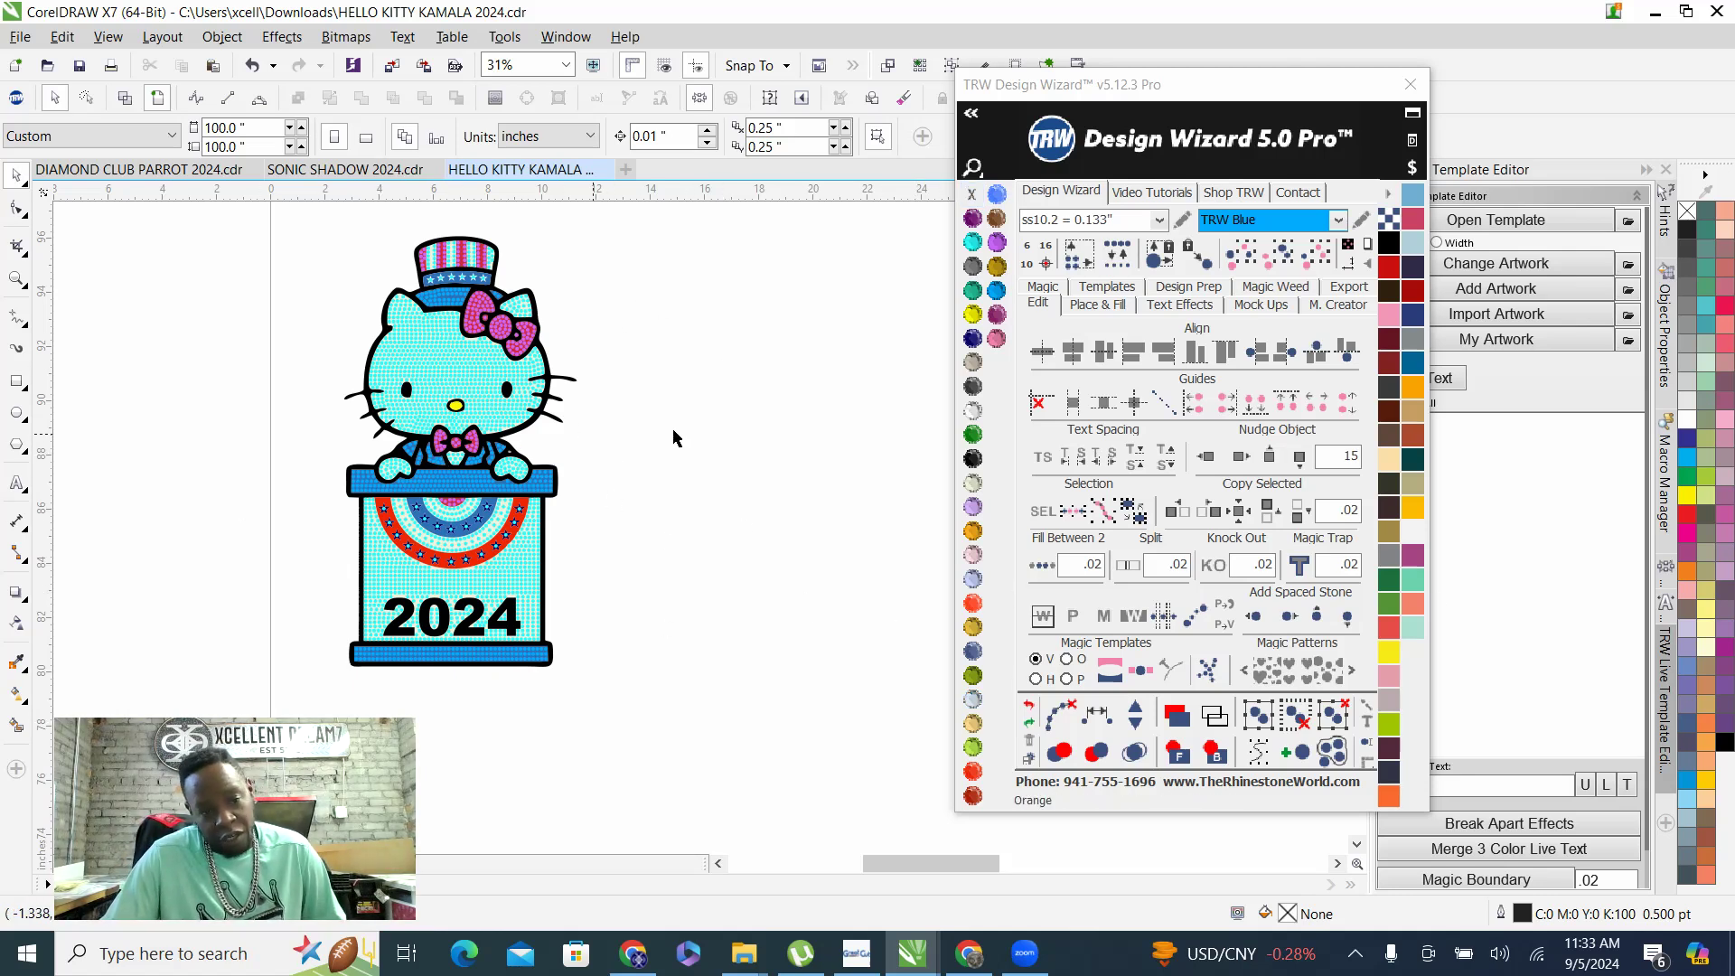
left_click_drag(310, 233, 614, 696)
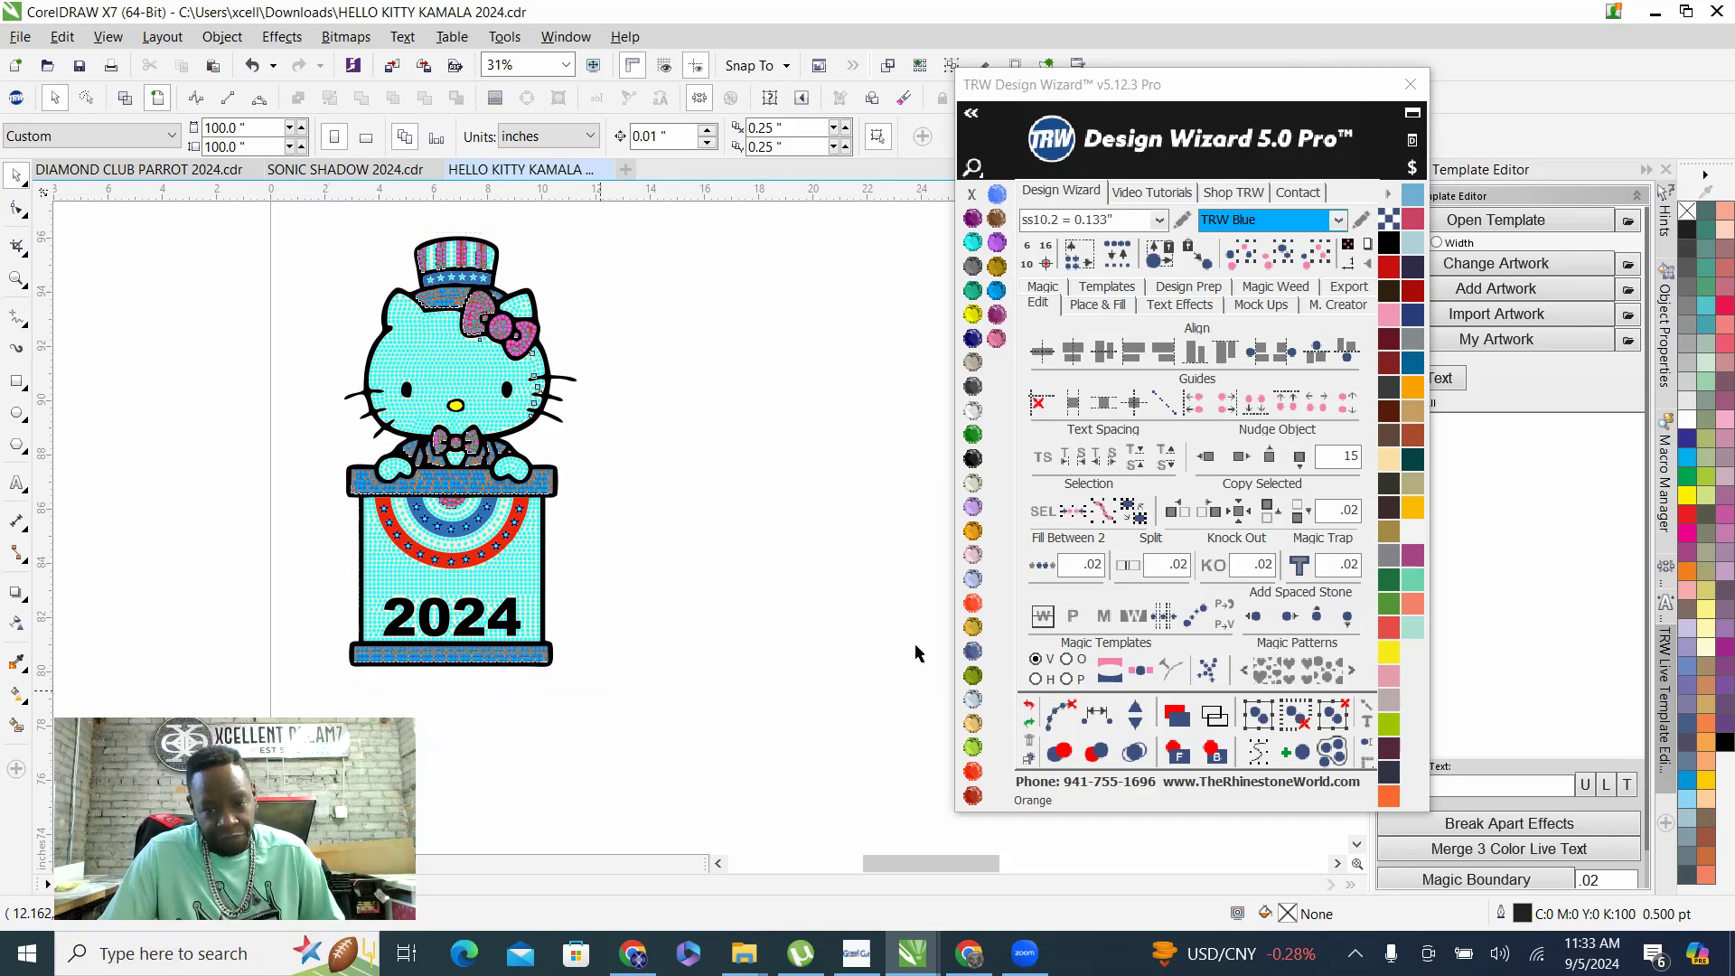
left_click(1117, 290)
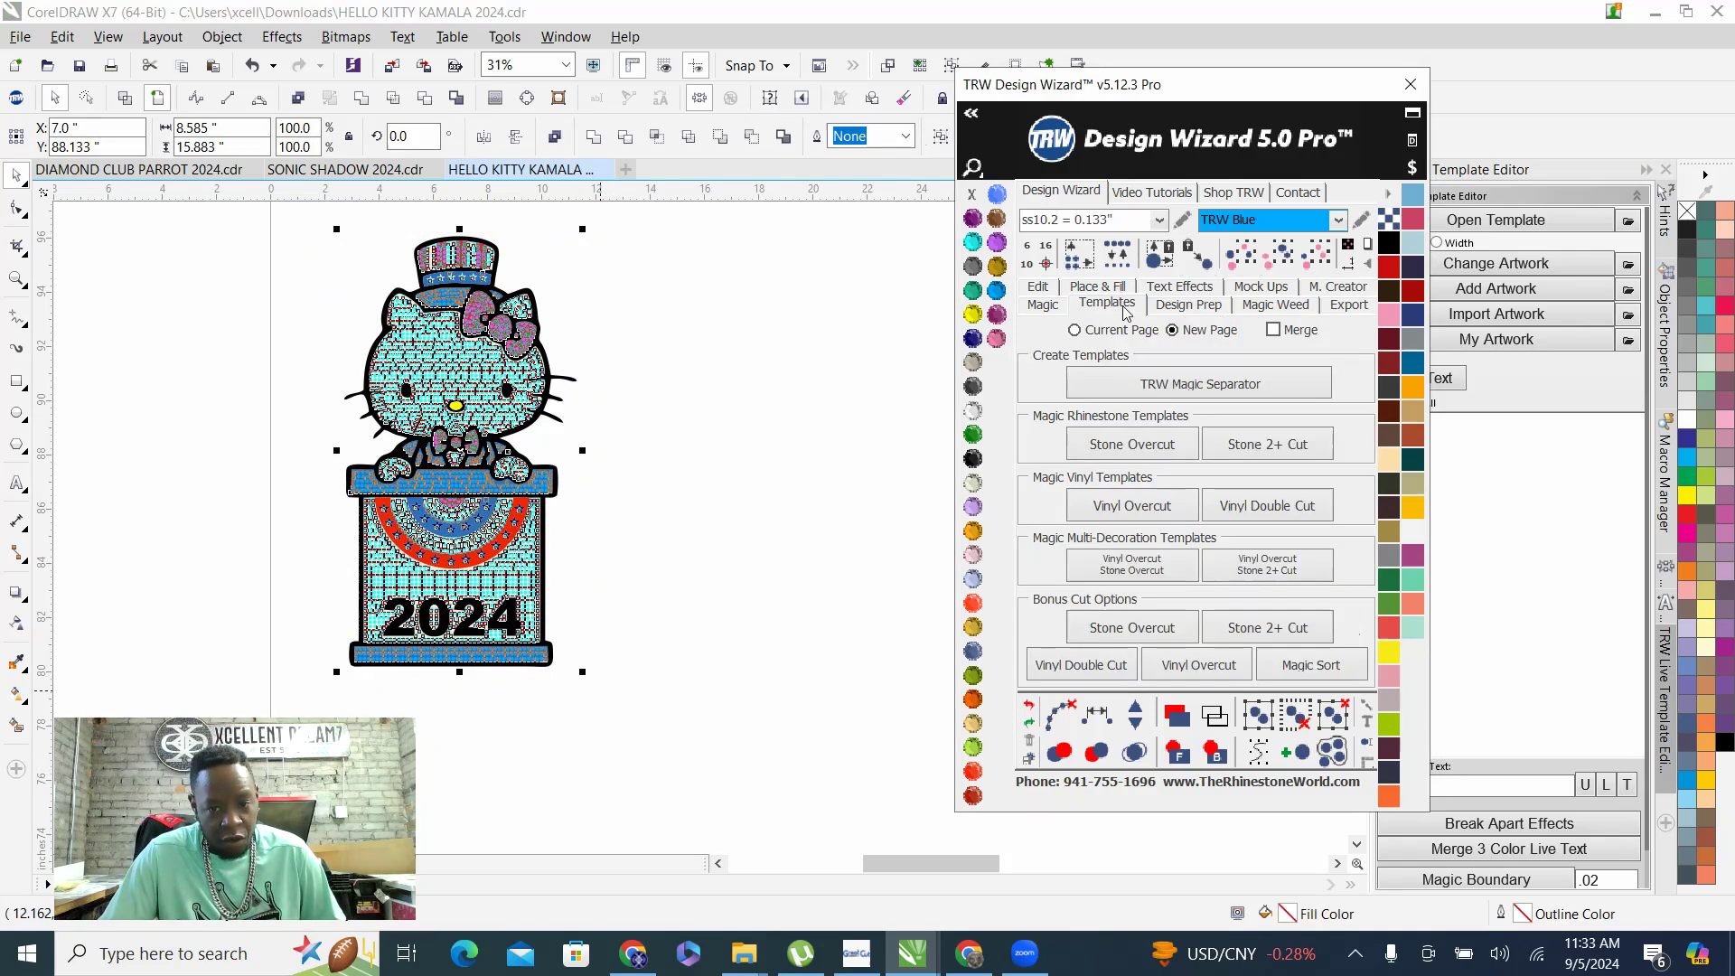
left_click(1283, 569)
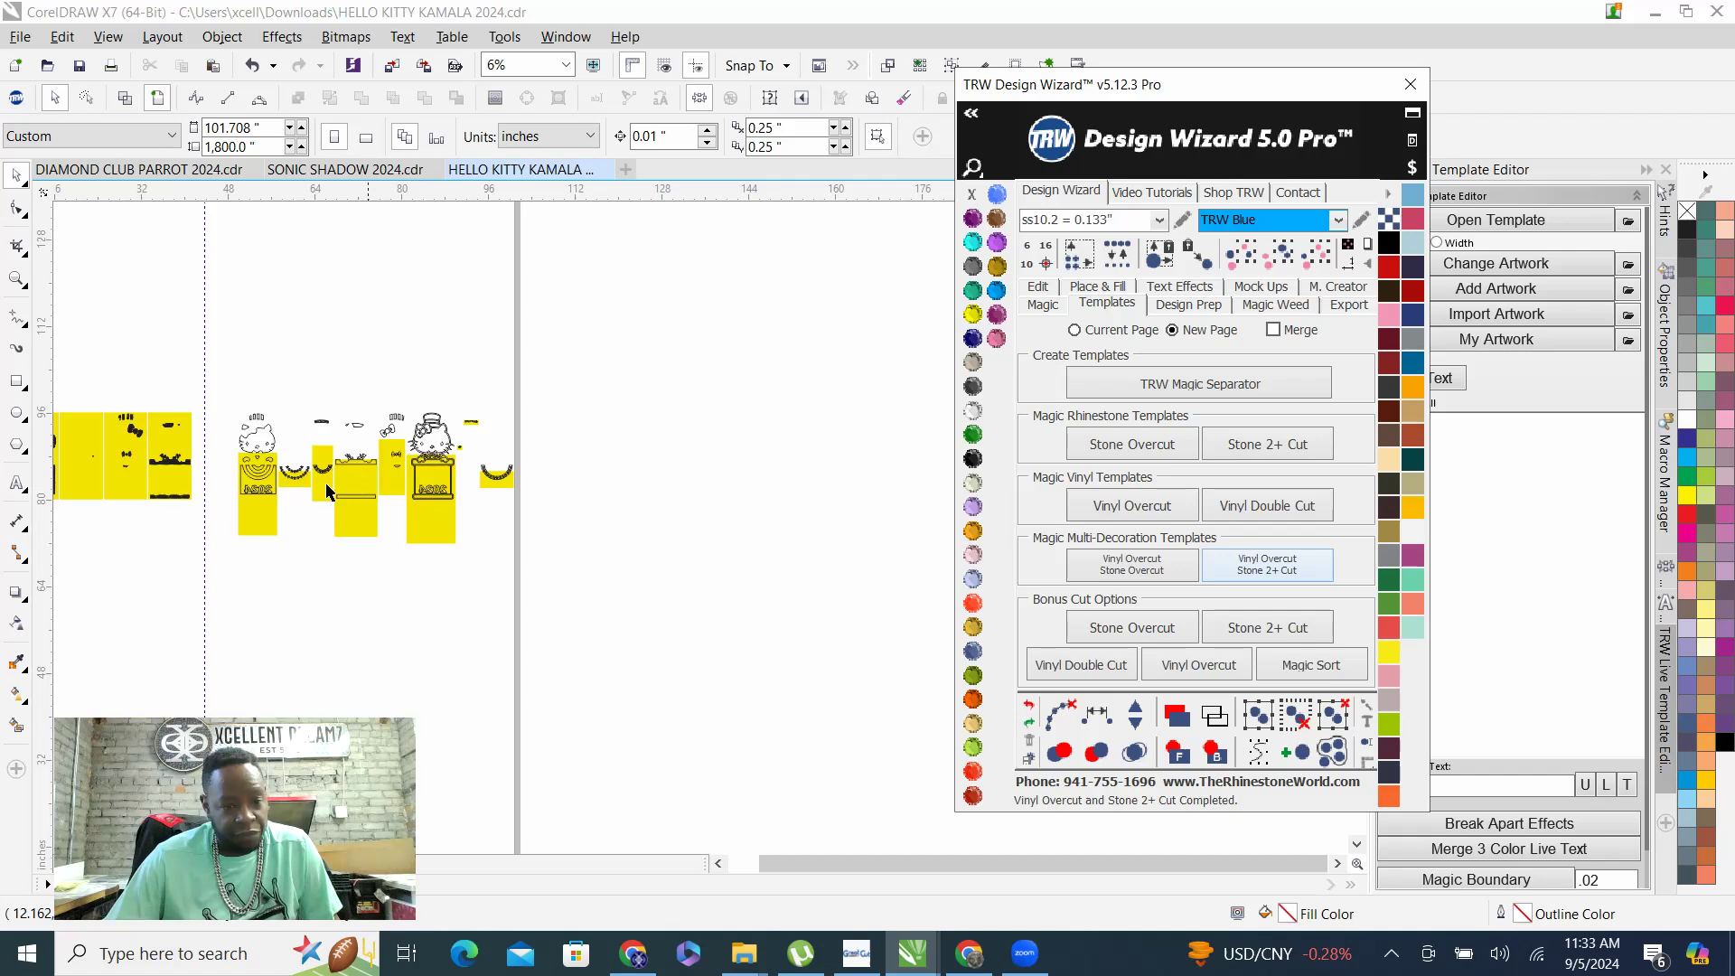
Examine the colour-separated stone templates and the vinyl pieces generated from the design
scroll(427, 513, "down", 1)
scroll(244, 492, "up", 2)
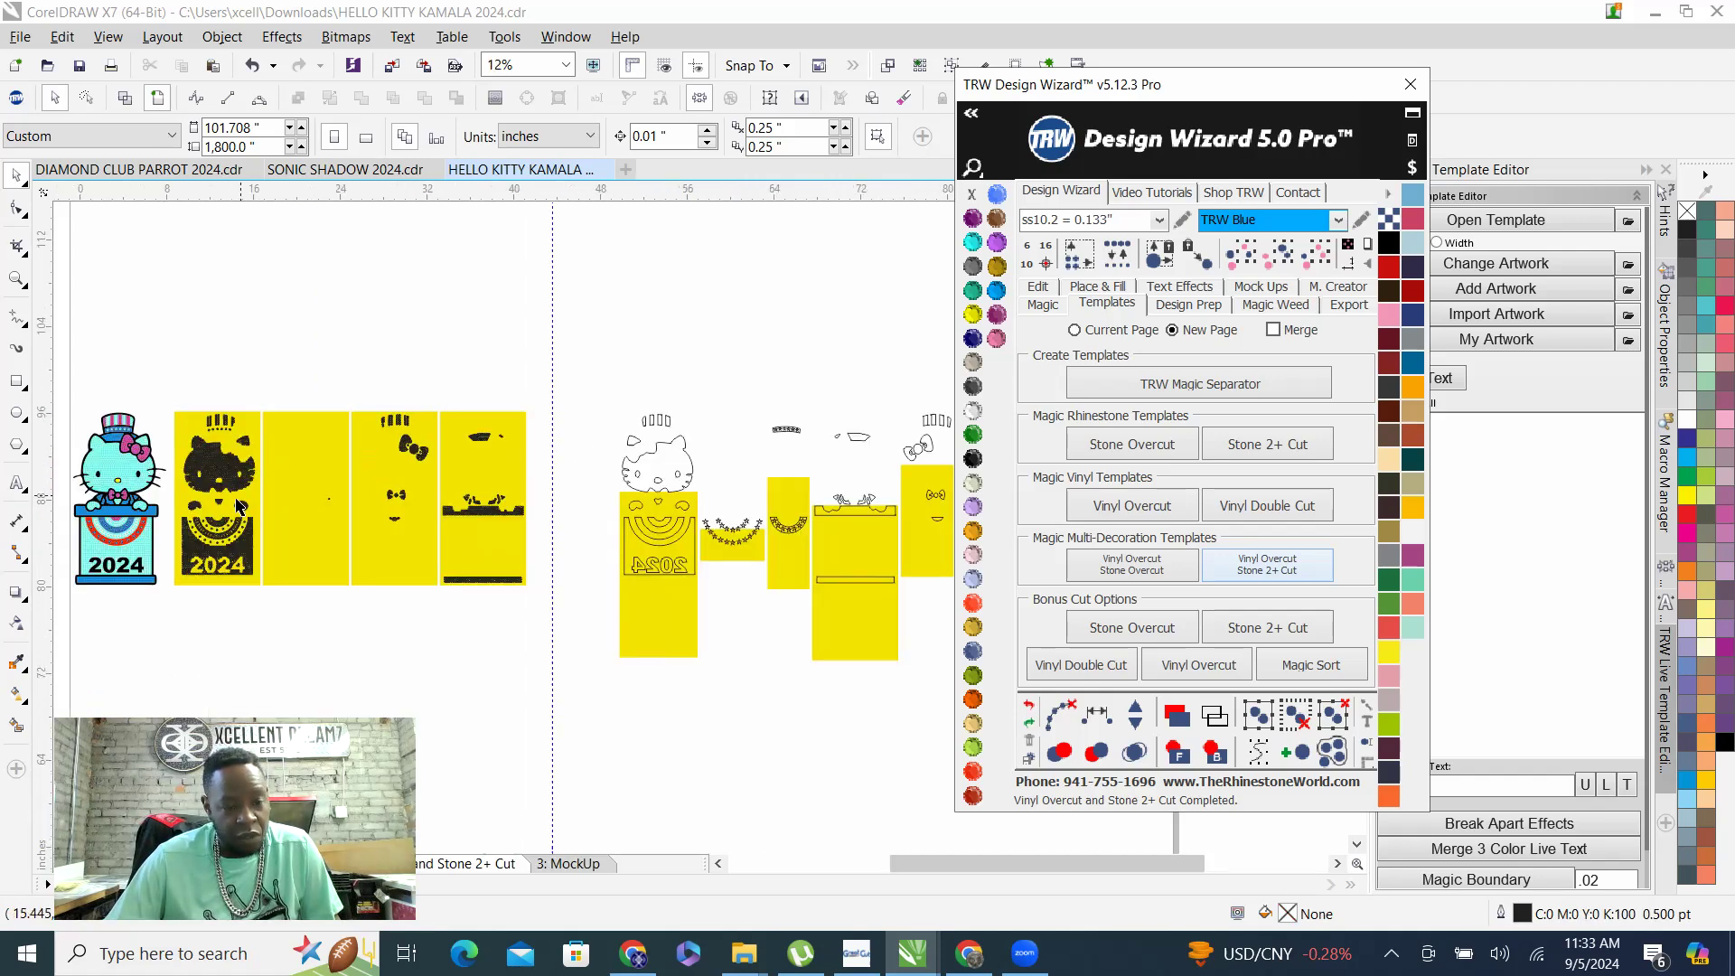
scroll(208, 529, "up", 2)
scroll(306, 440, "down", 2)
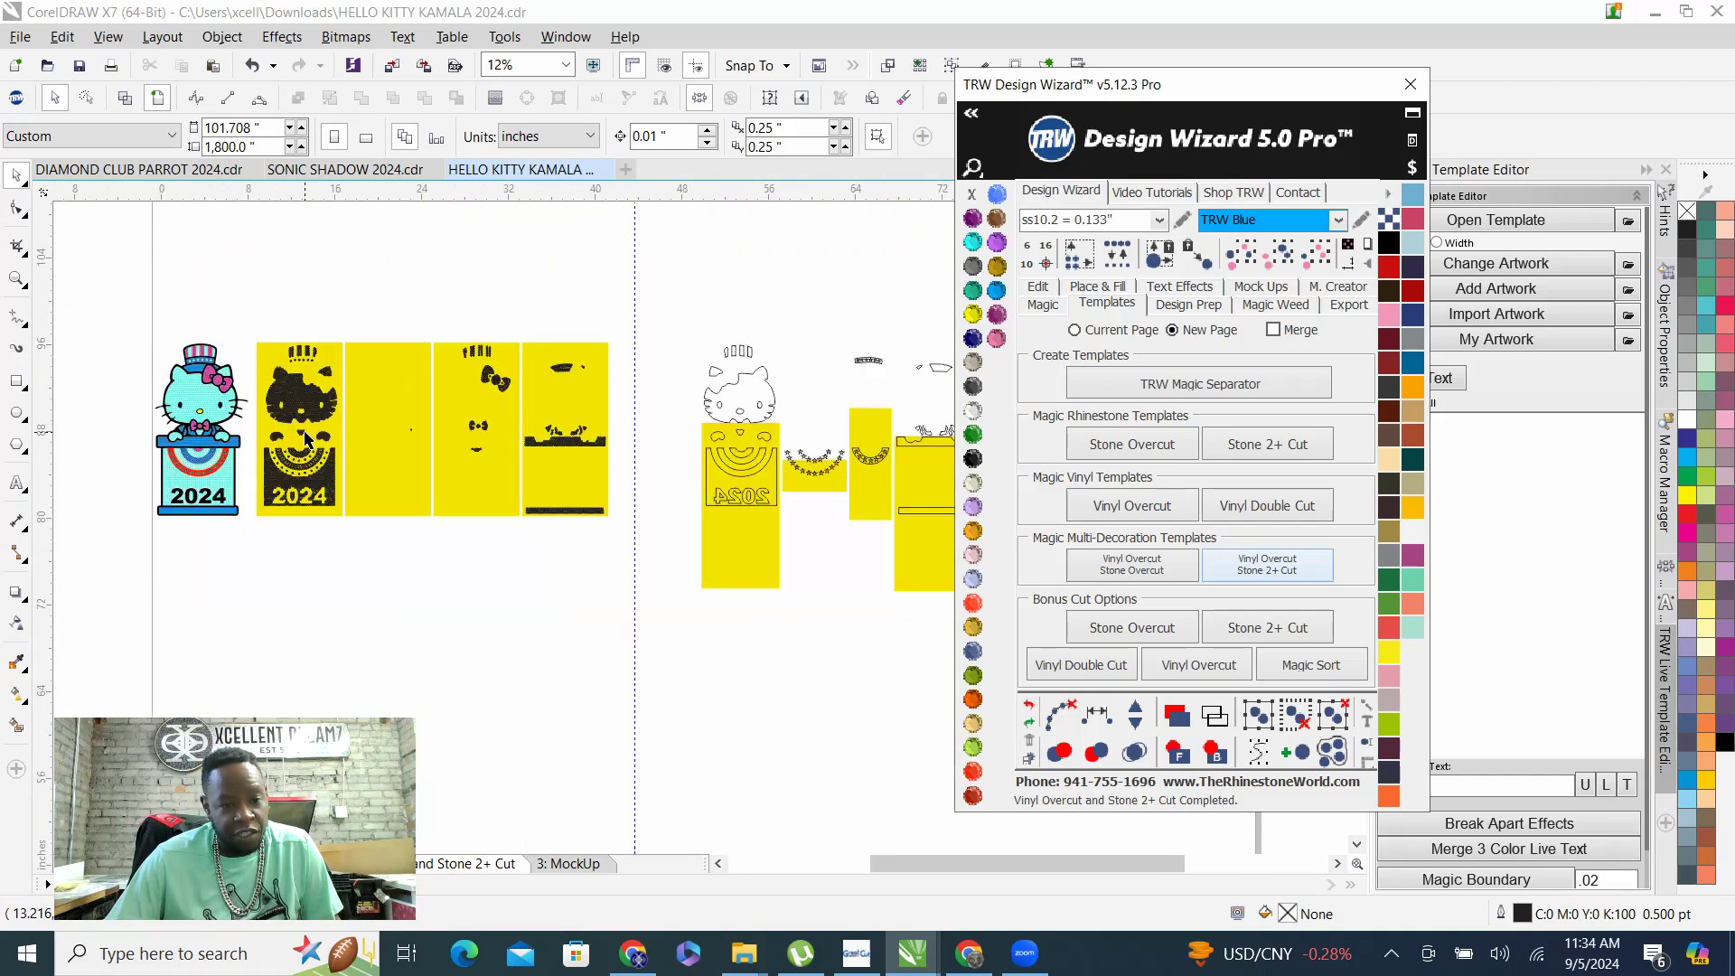
scroll(305, 440, "up", 1)
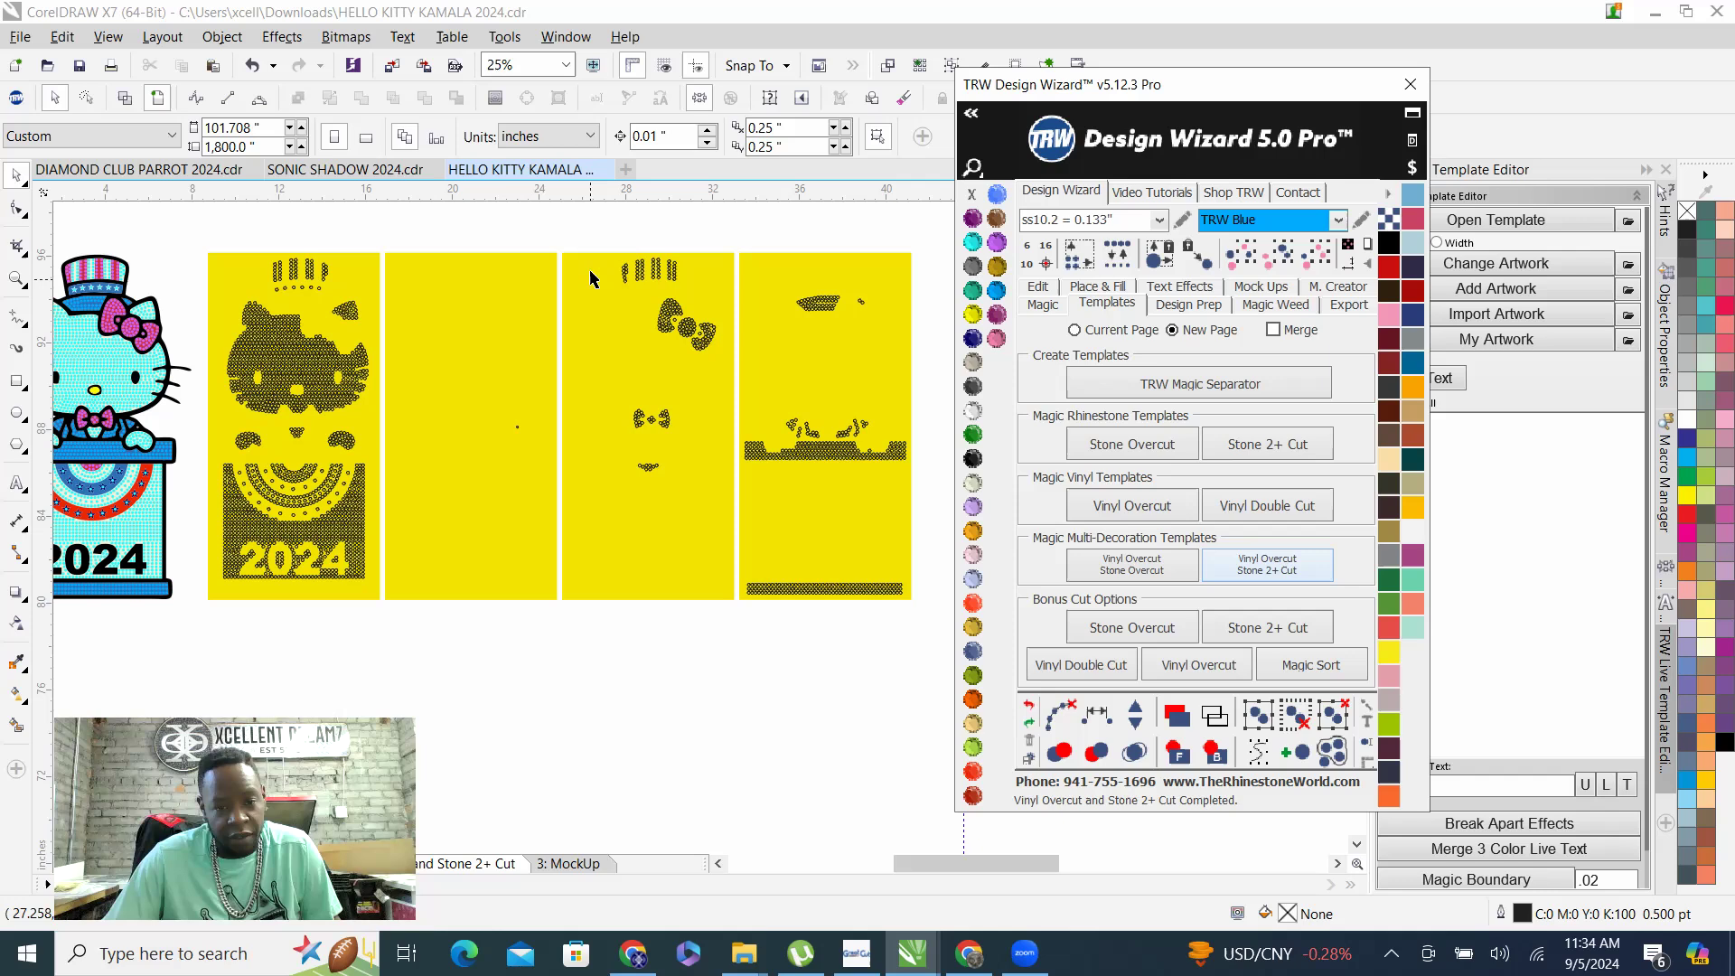
left_click(599, 231)
left_click_drag(662, 441, 520, 330)
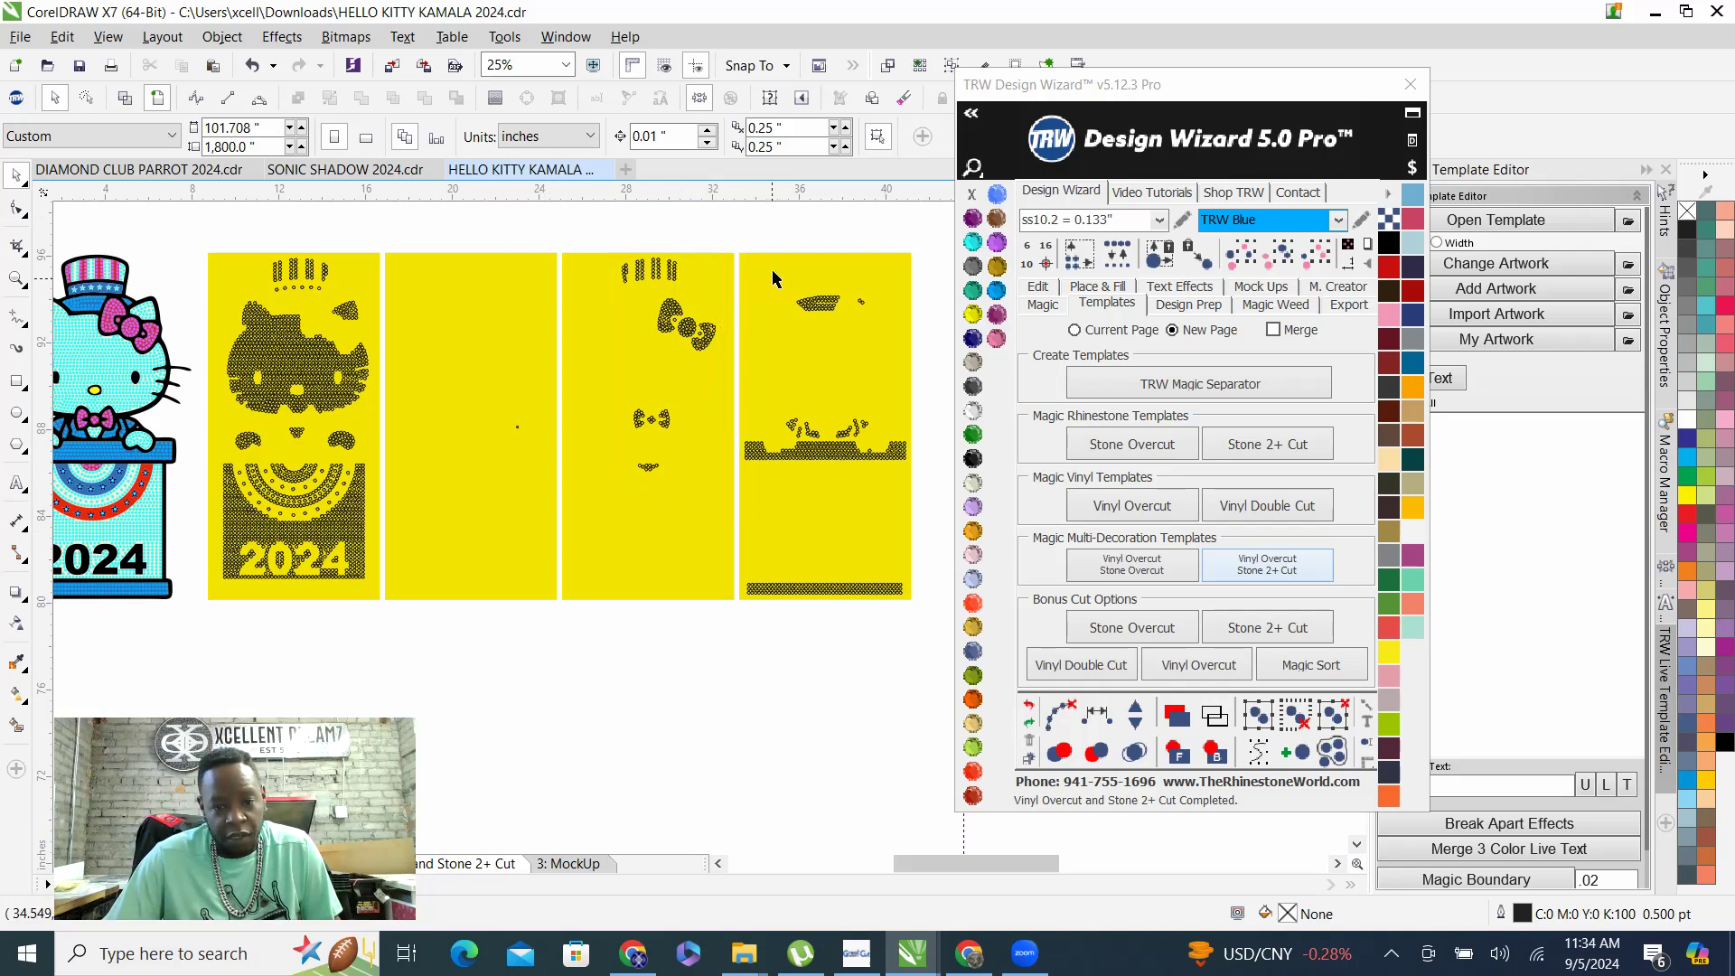
left_click_drag(769, 440, 922, 370)
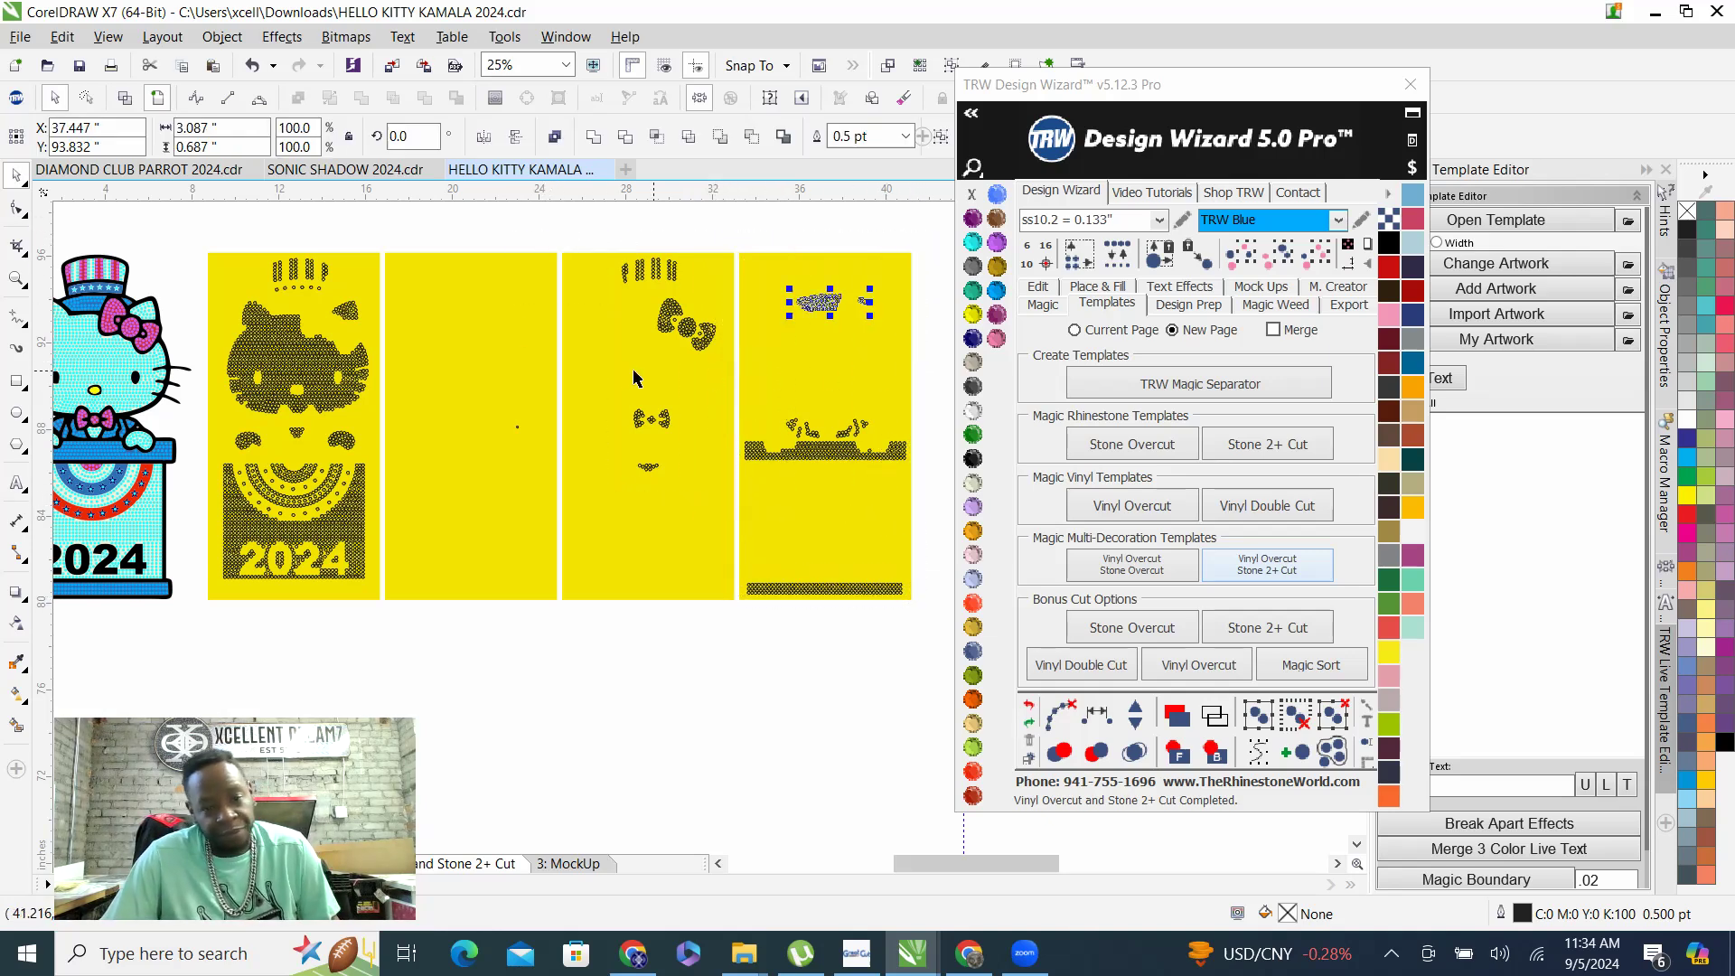
scroll(578, 375, "down", 2)
scroll(464, 380, "up", 2)
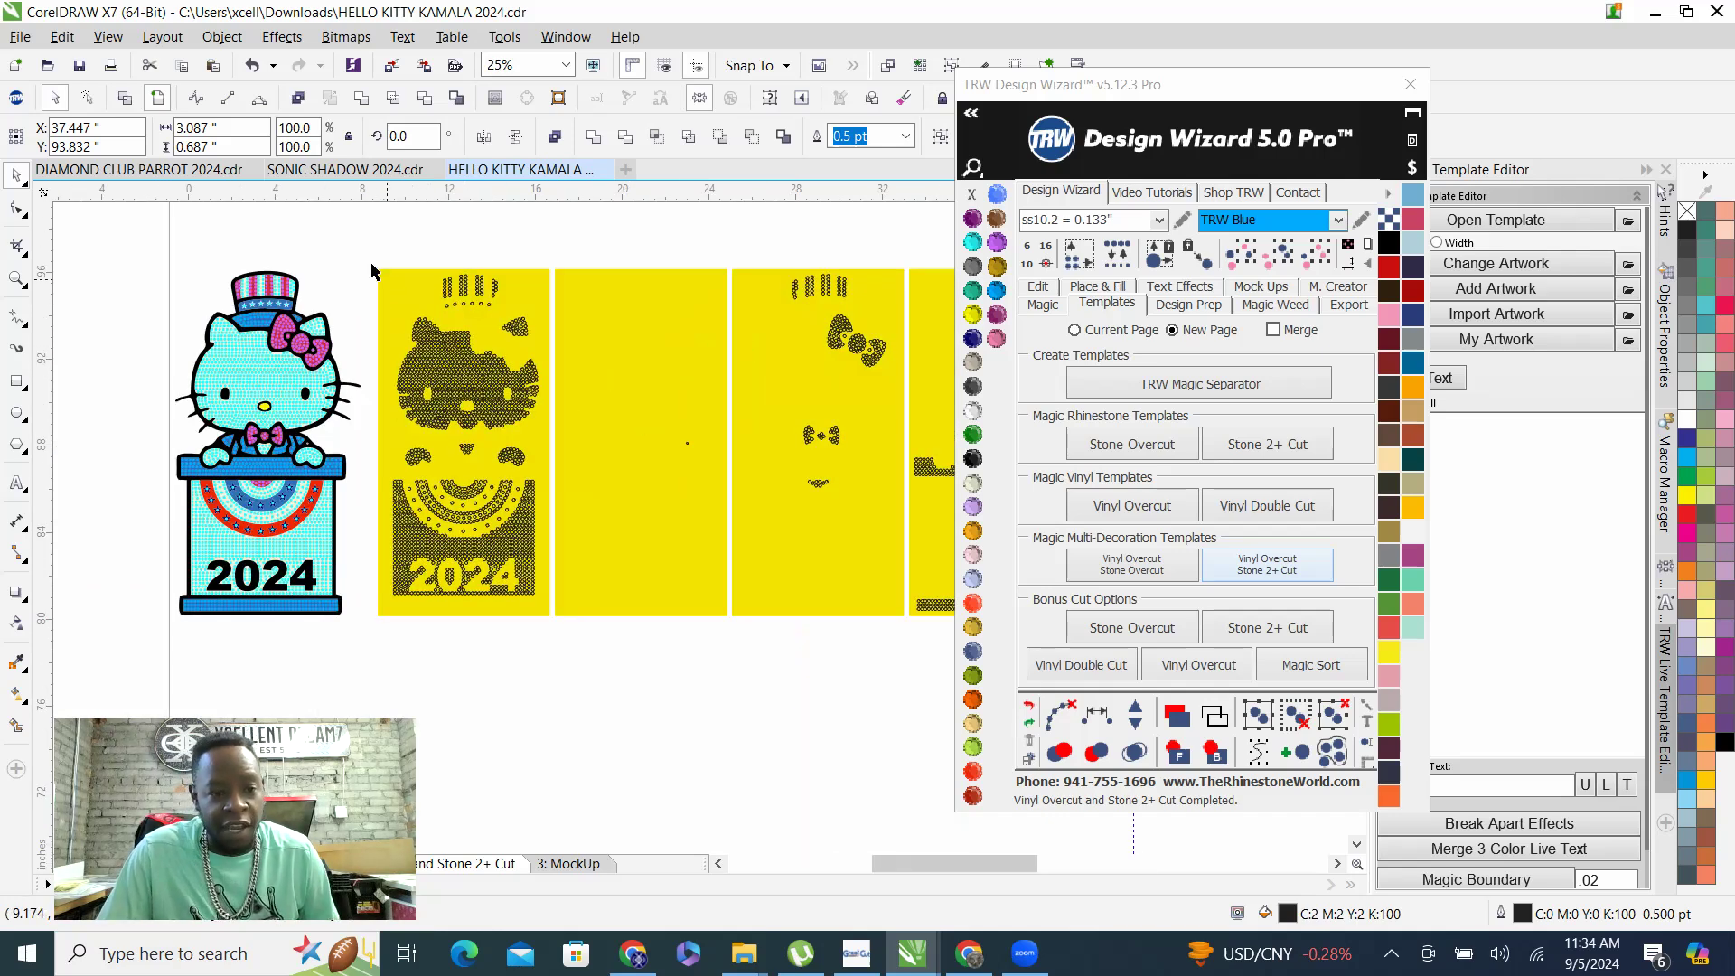
Select the first stone template and view the available export options
left_click_drag(366, 262, 559, 624)
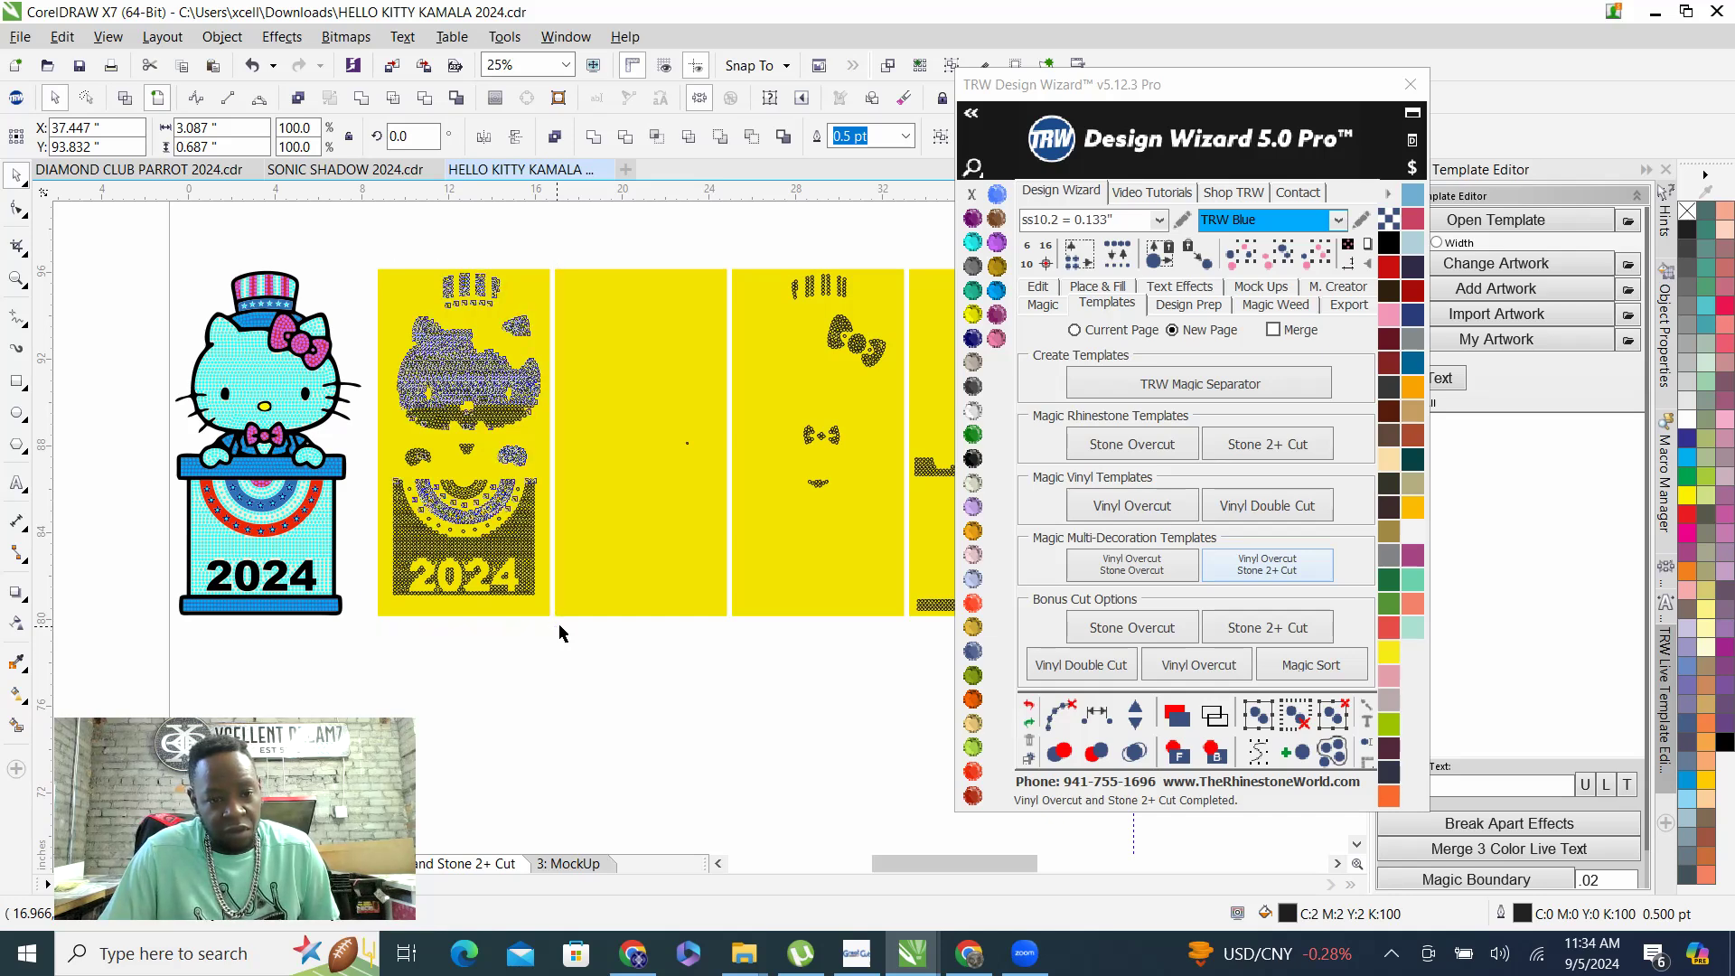
key("ctrl+g")
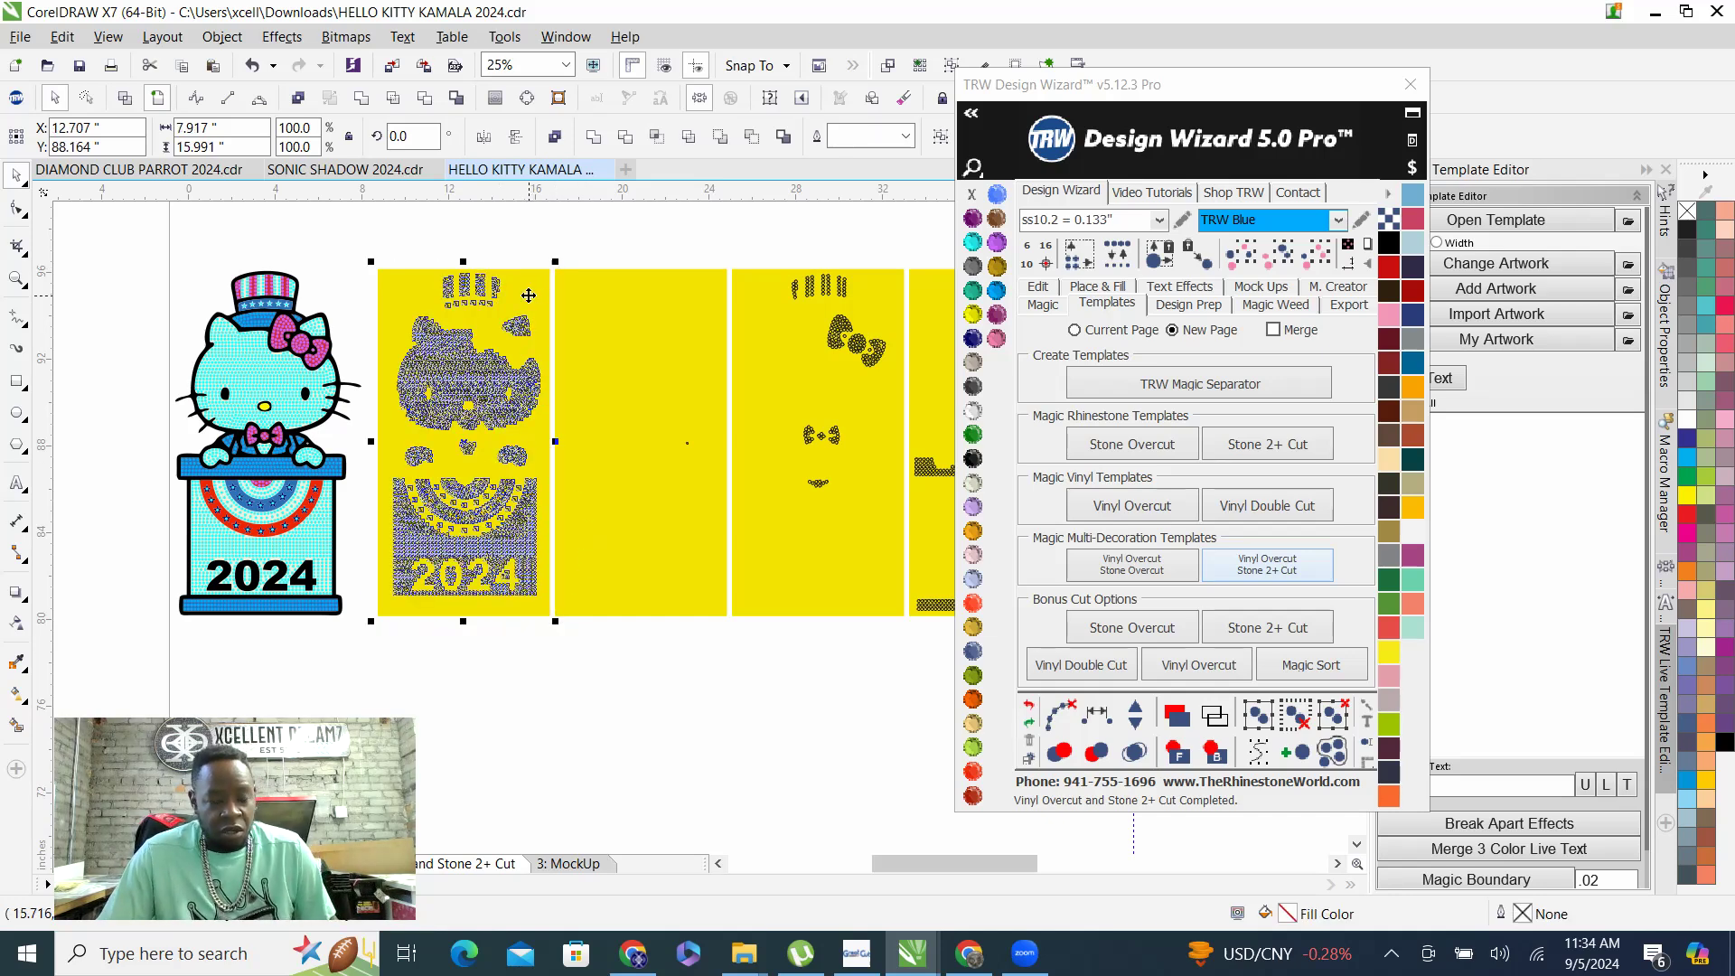
right_click(528, 296)
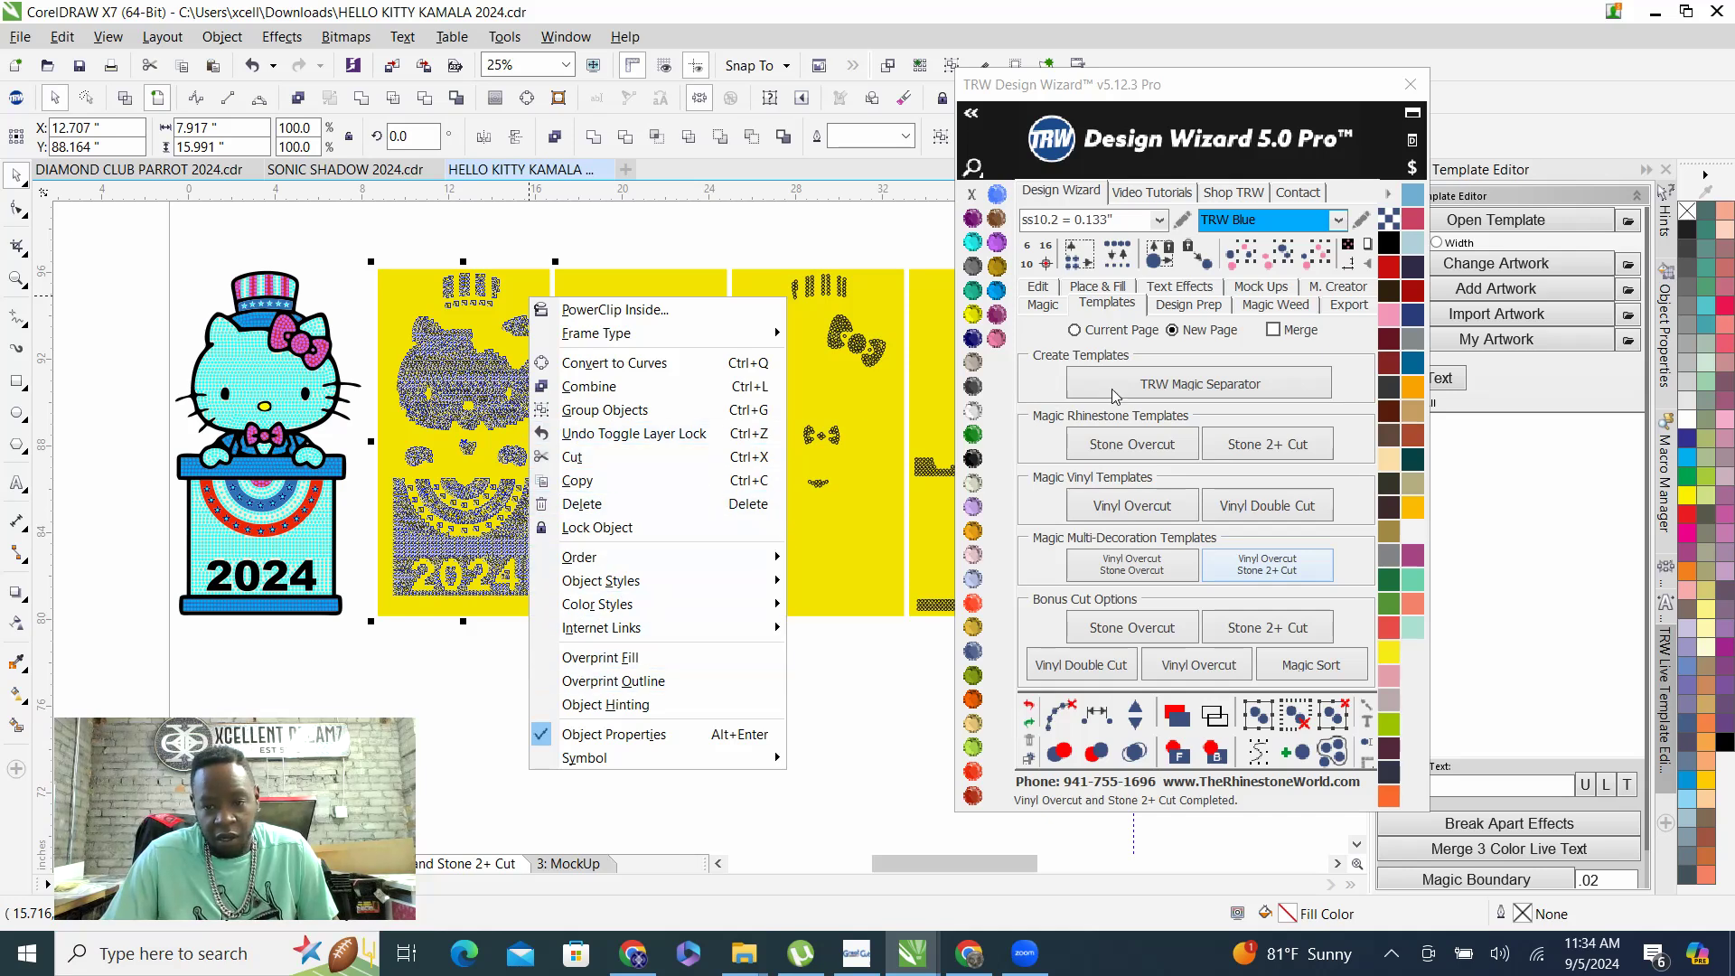
left_click(581, 222)
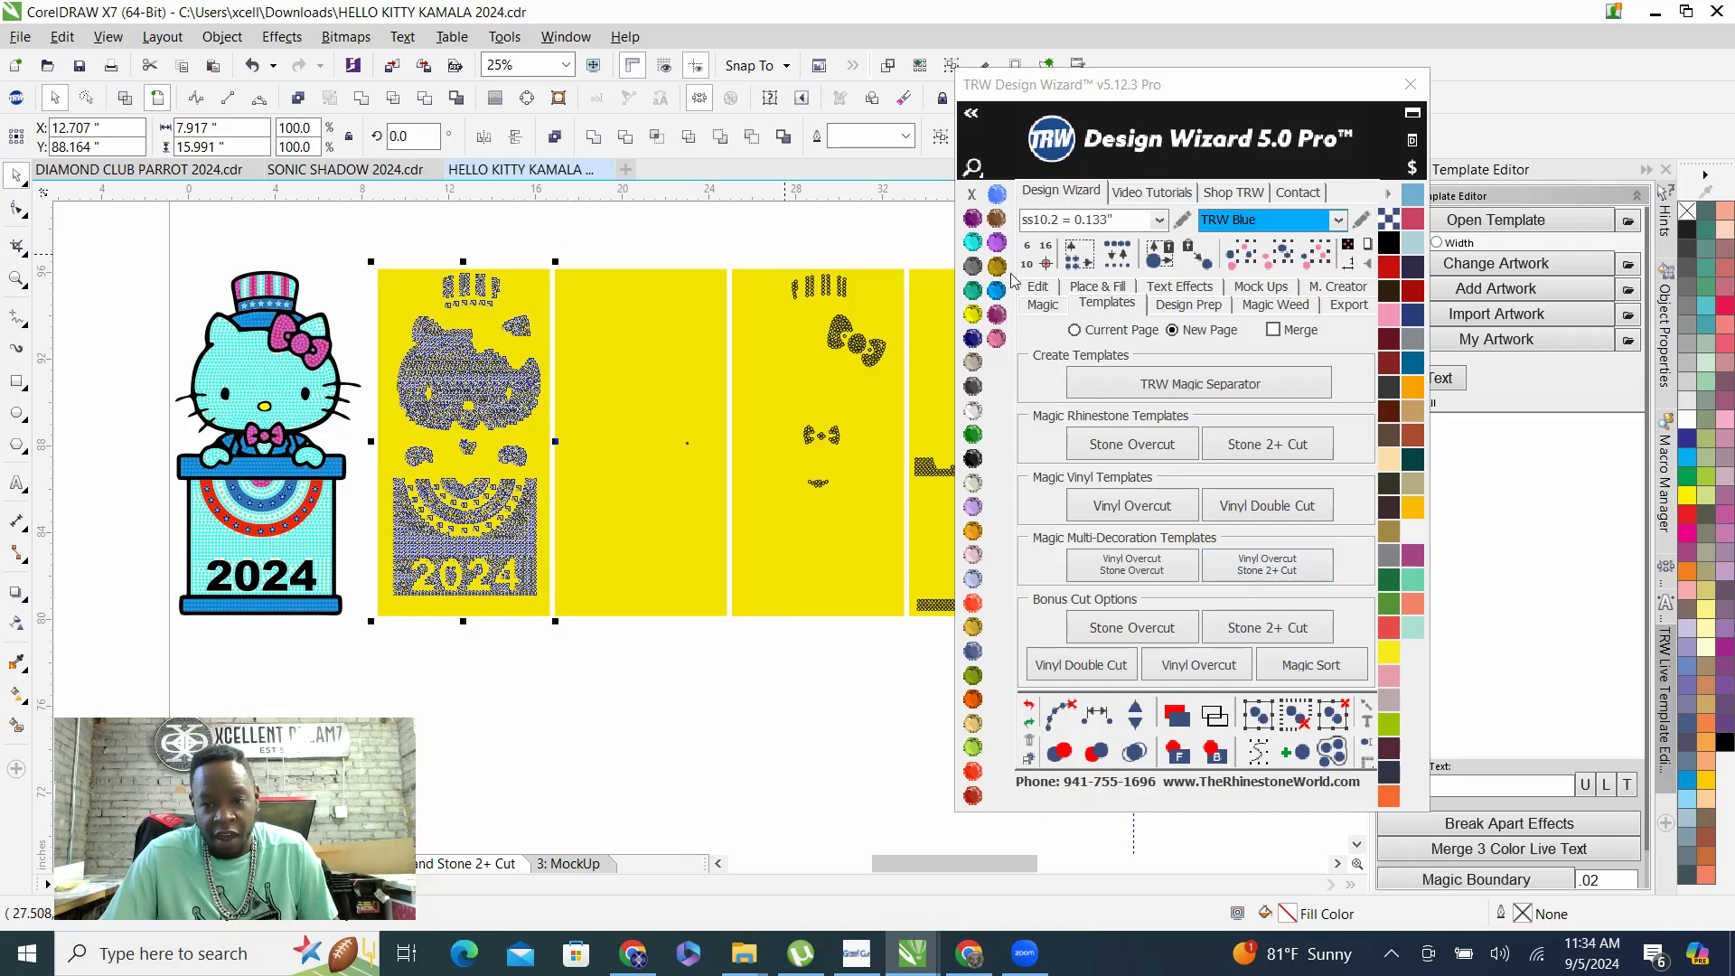
left_click(603, 251)
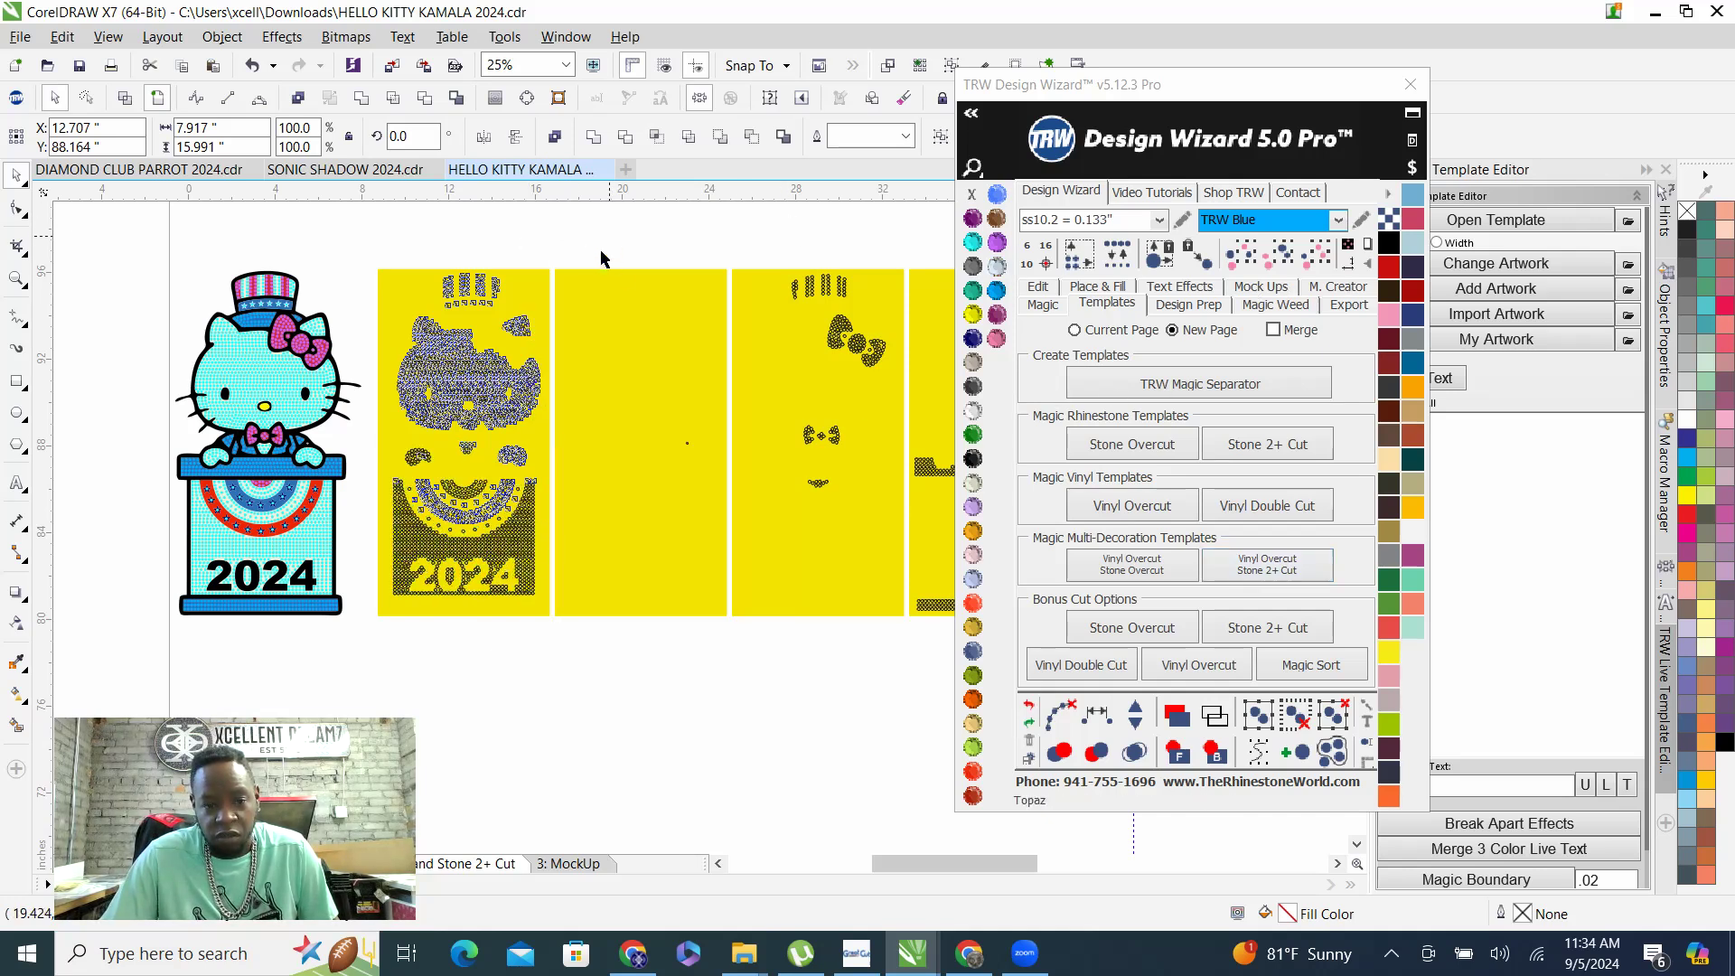
left_click(1345, 305)
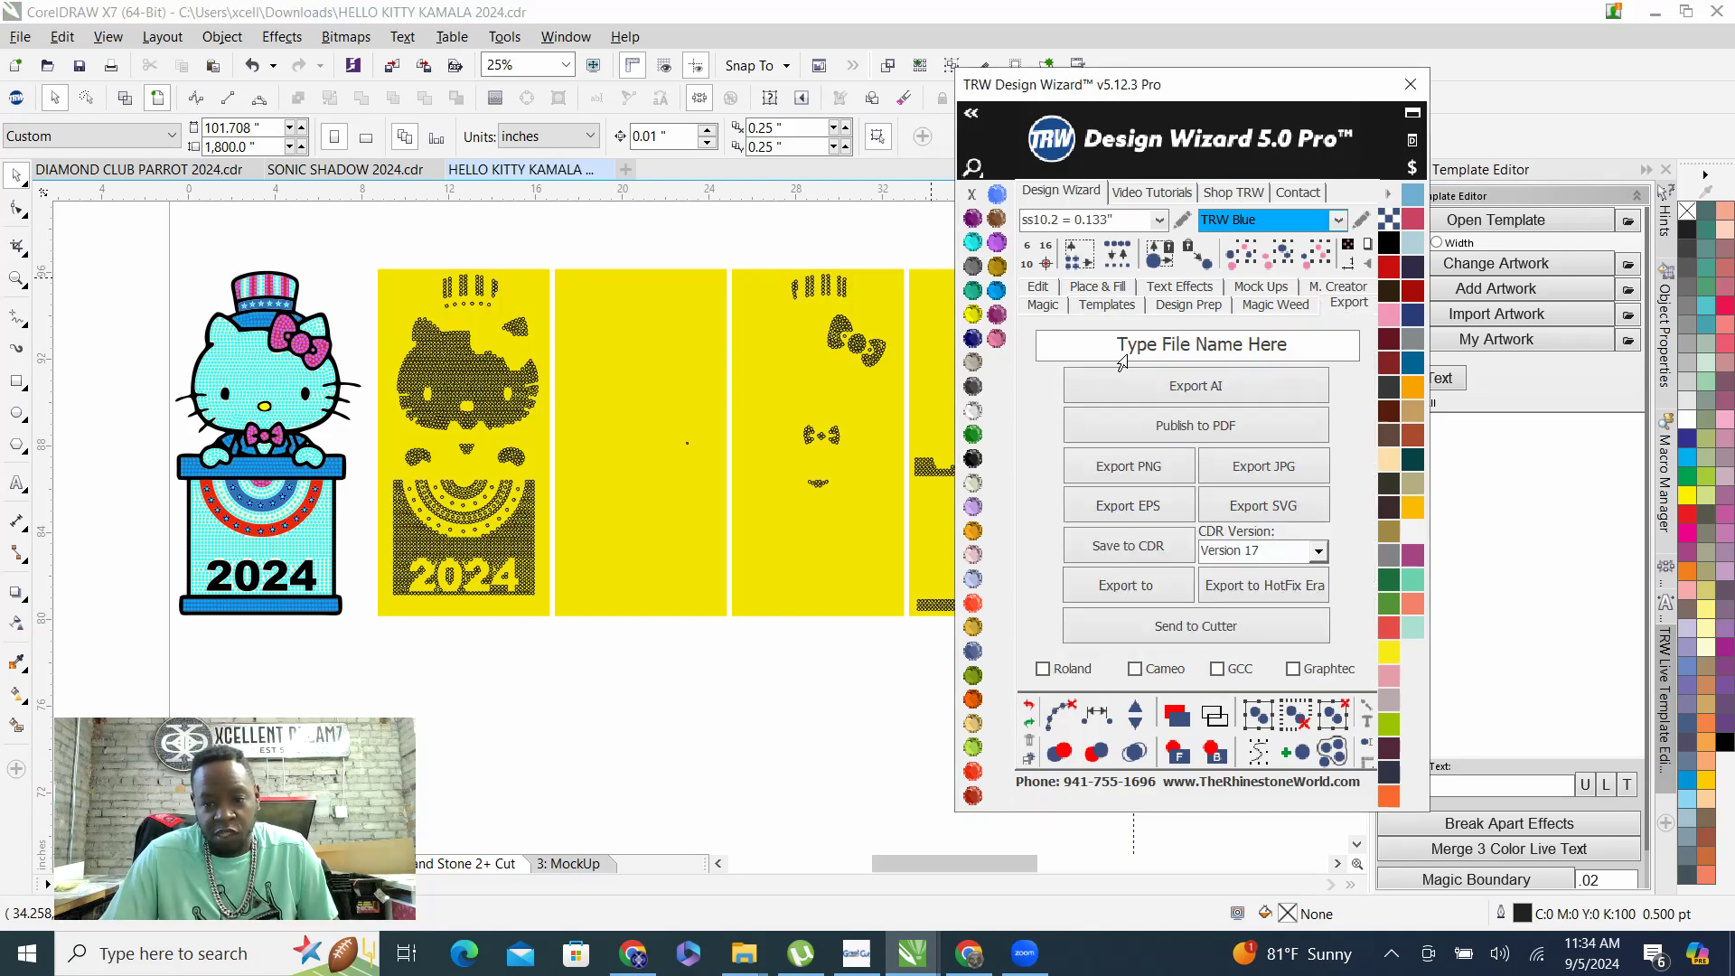
left_click(539, 249)
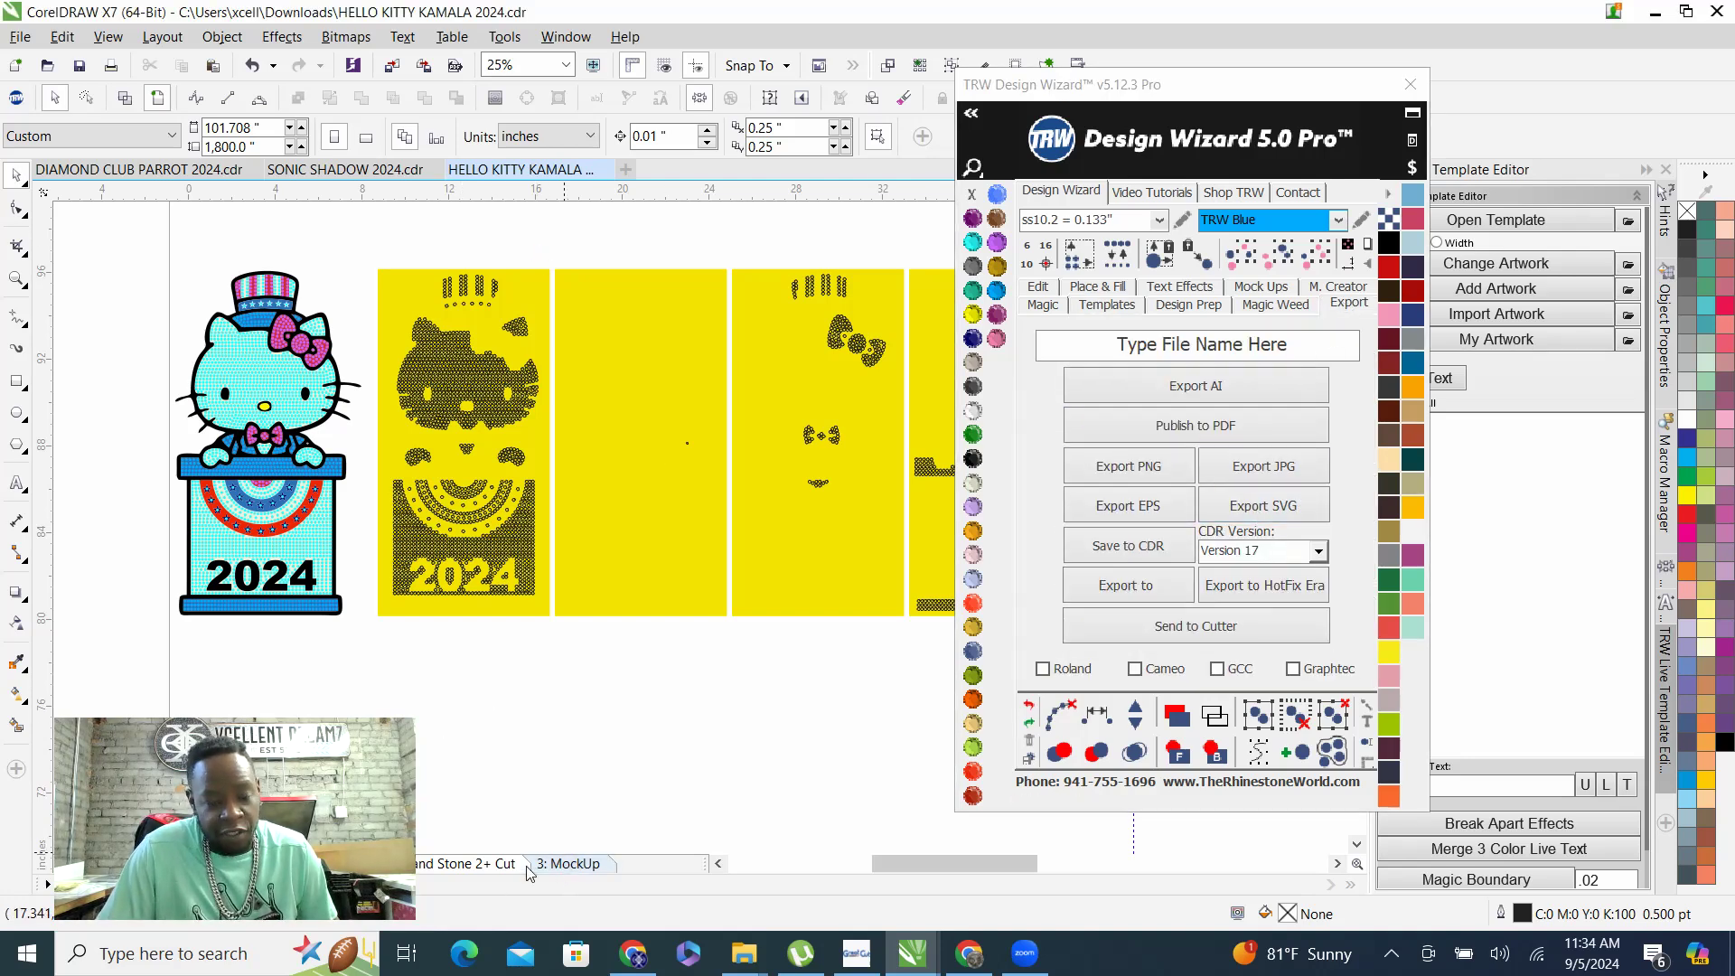
Delete the Vinyl Overcut and Stone 2+ Cut page and return to the original design on Page 1
right_click(457, 866)
left_click(528, 812)
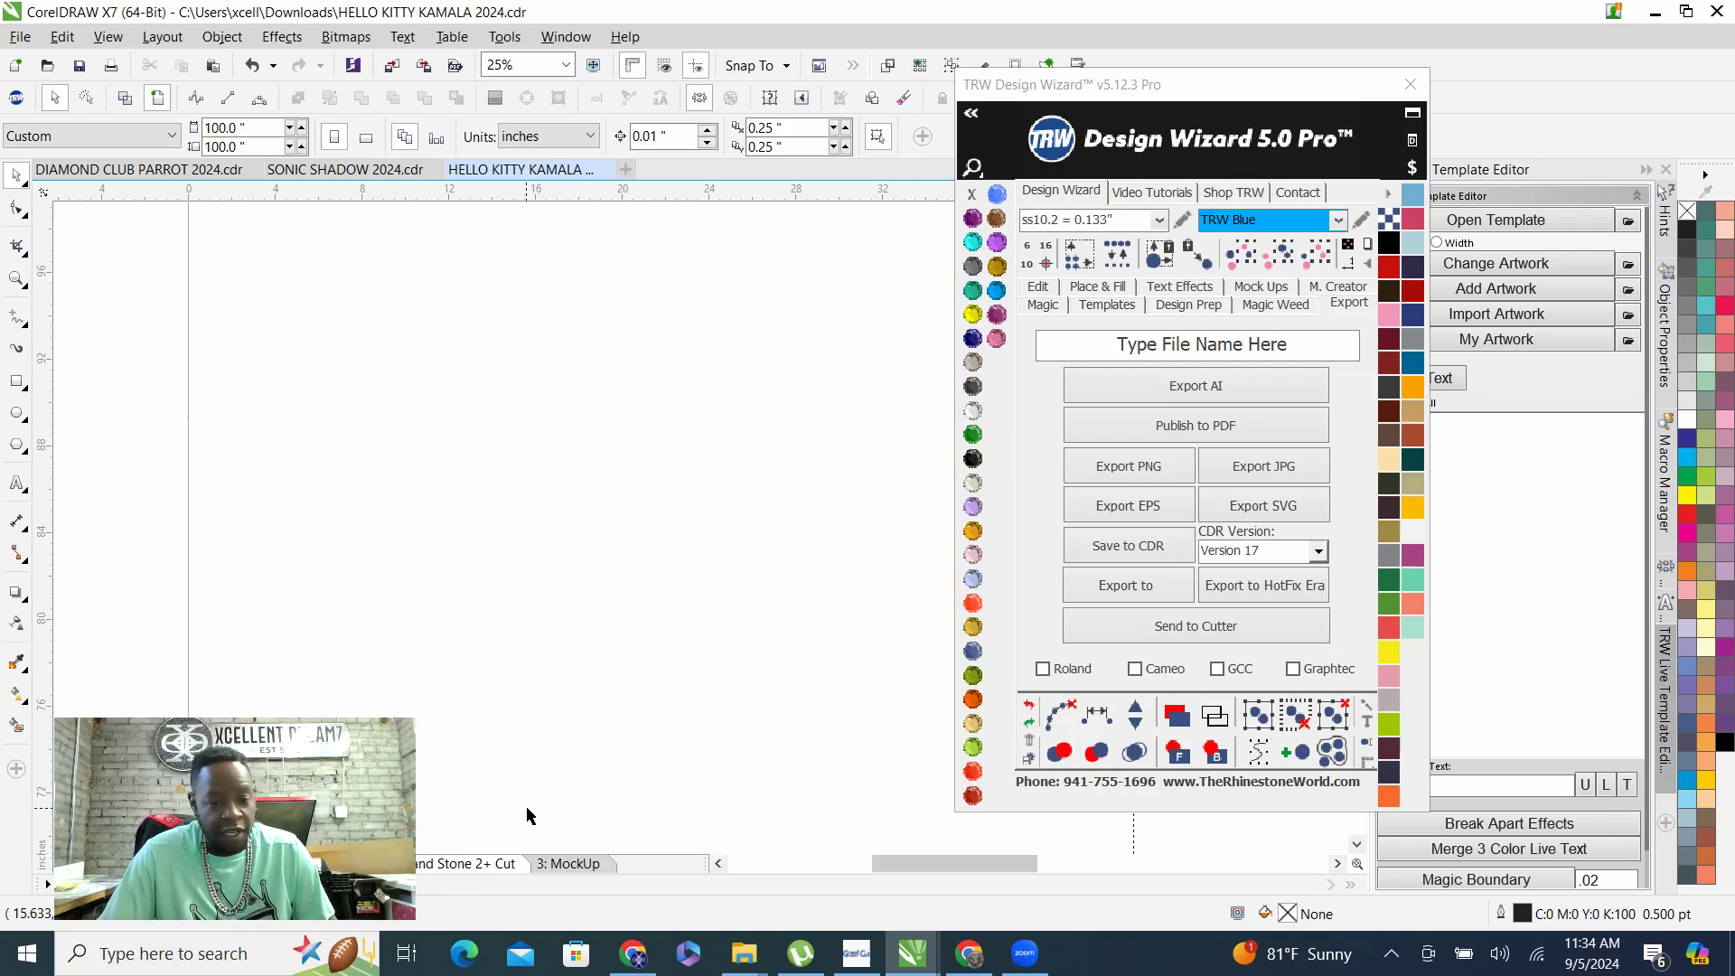
scroll(460, 469, "down", 1)
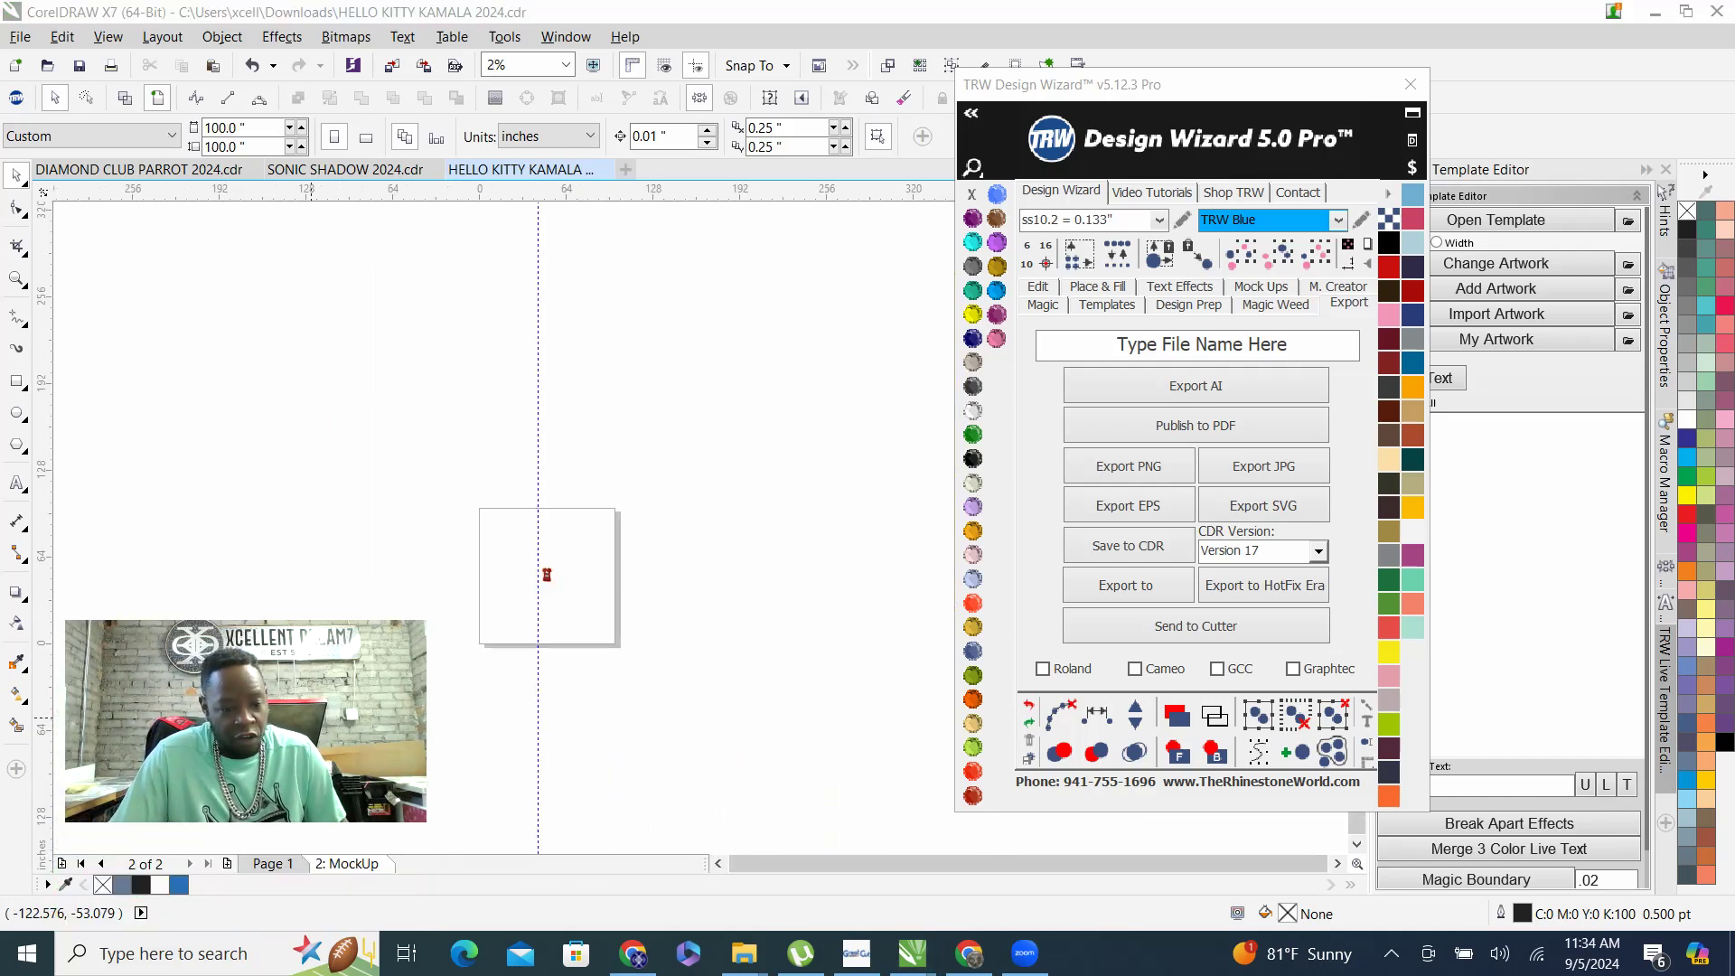
left_click(280, 865)
scroll(531, 561, "up", 6)
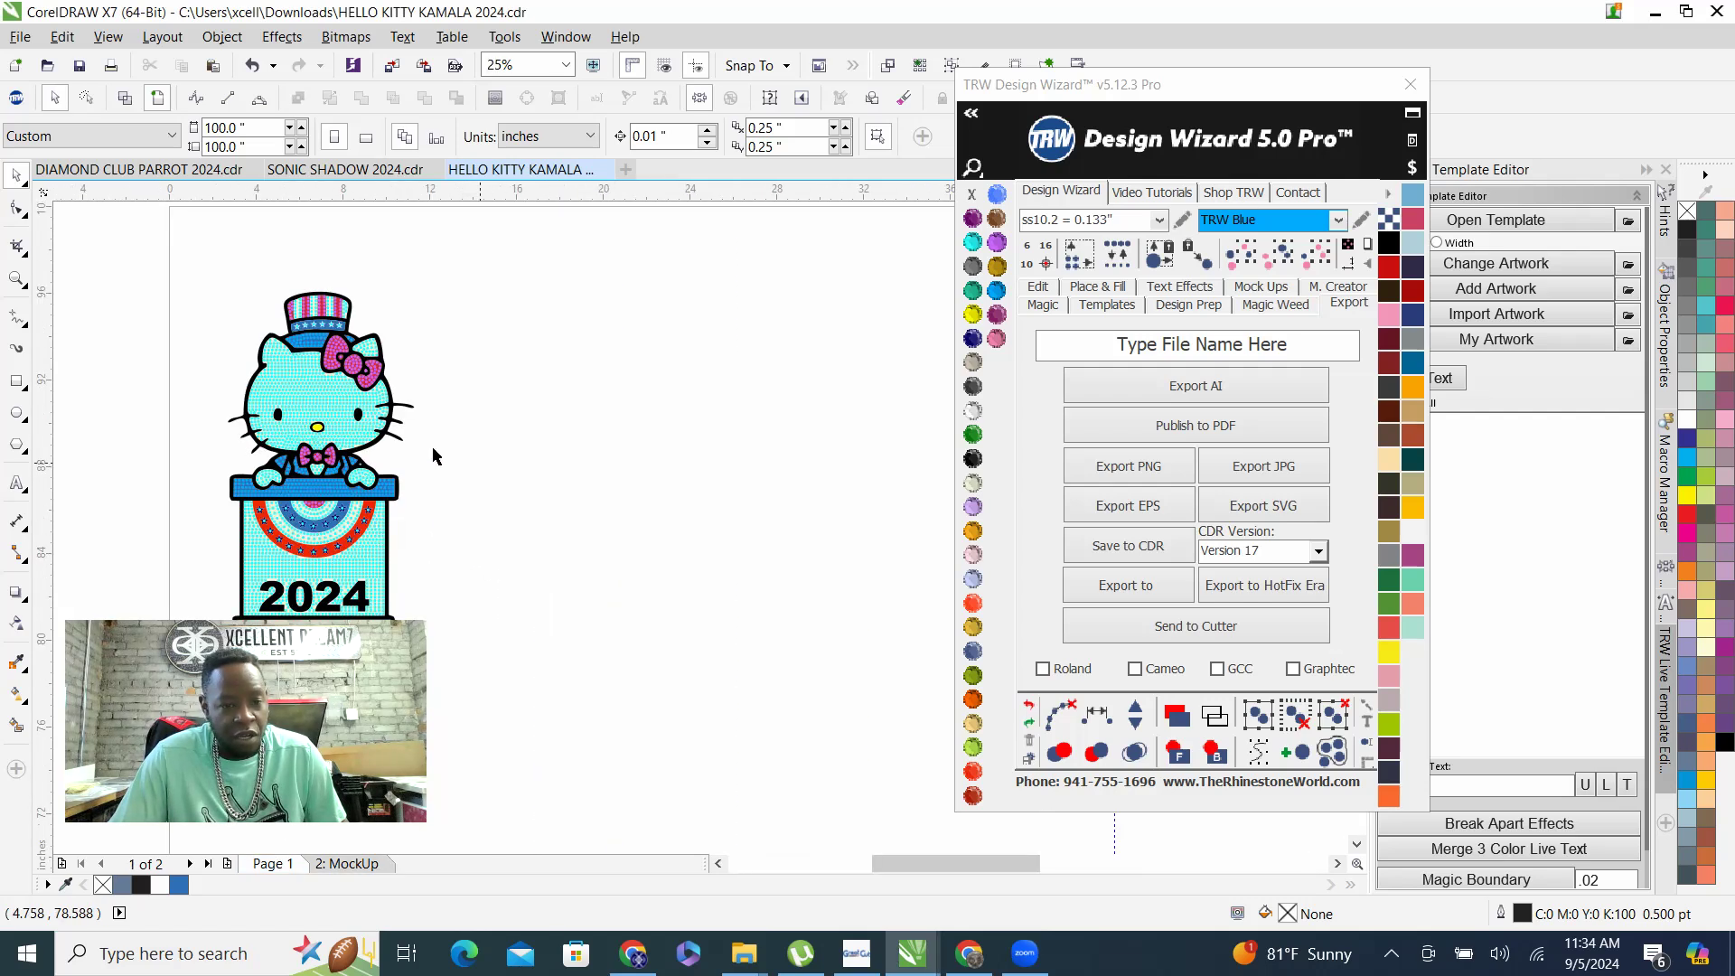
Select all cyan stones of the same size and colour and place a copy of them beside the design
left_click(296, 392)
left_click(1316, 253)
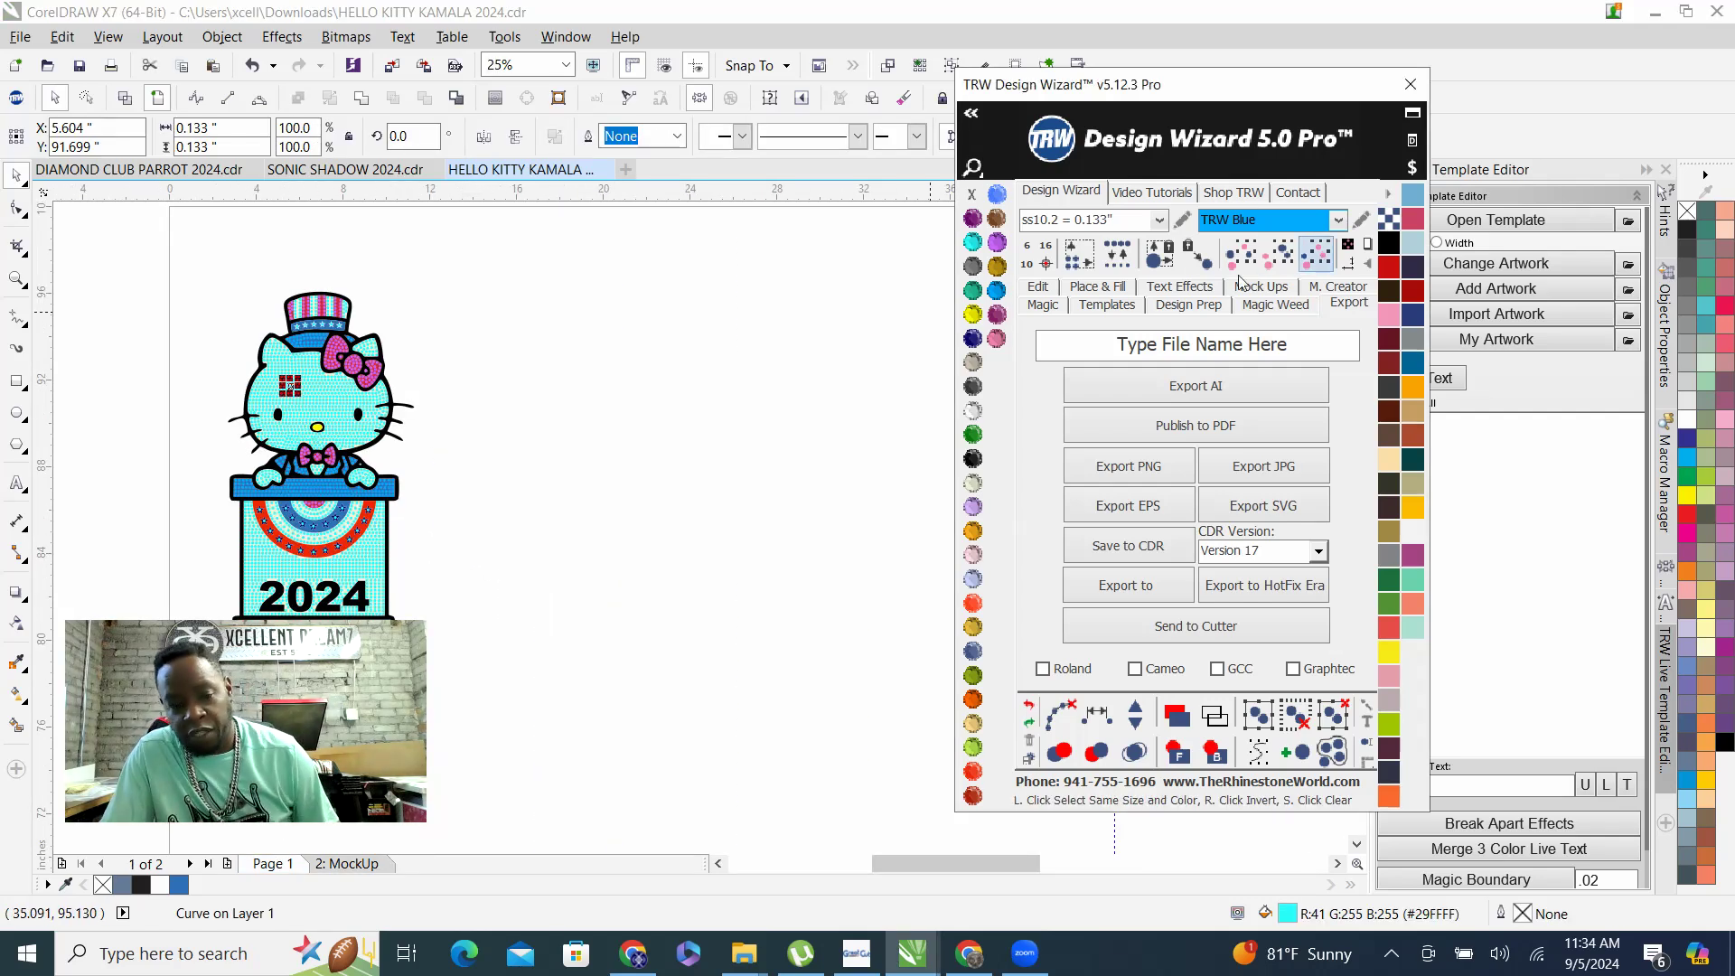
left_click_drag(324, 398, 530, 398)
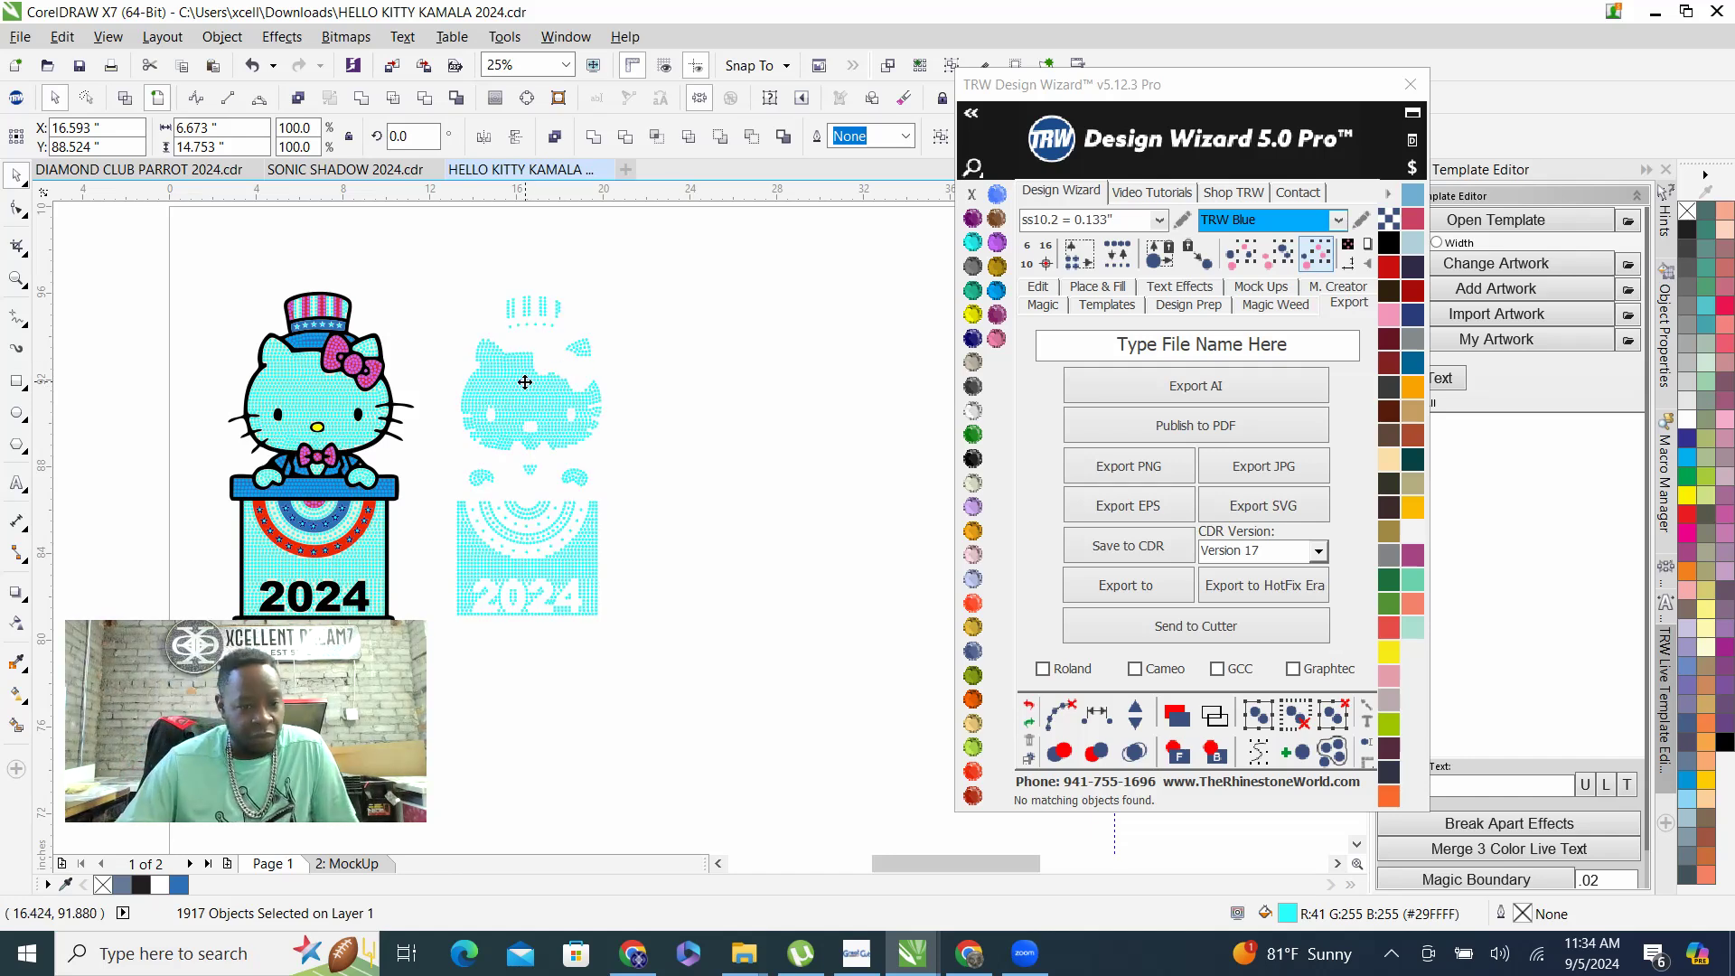
right_click(528, 388)
left_click(585, 473)
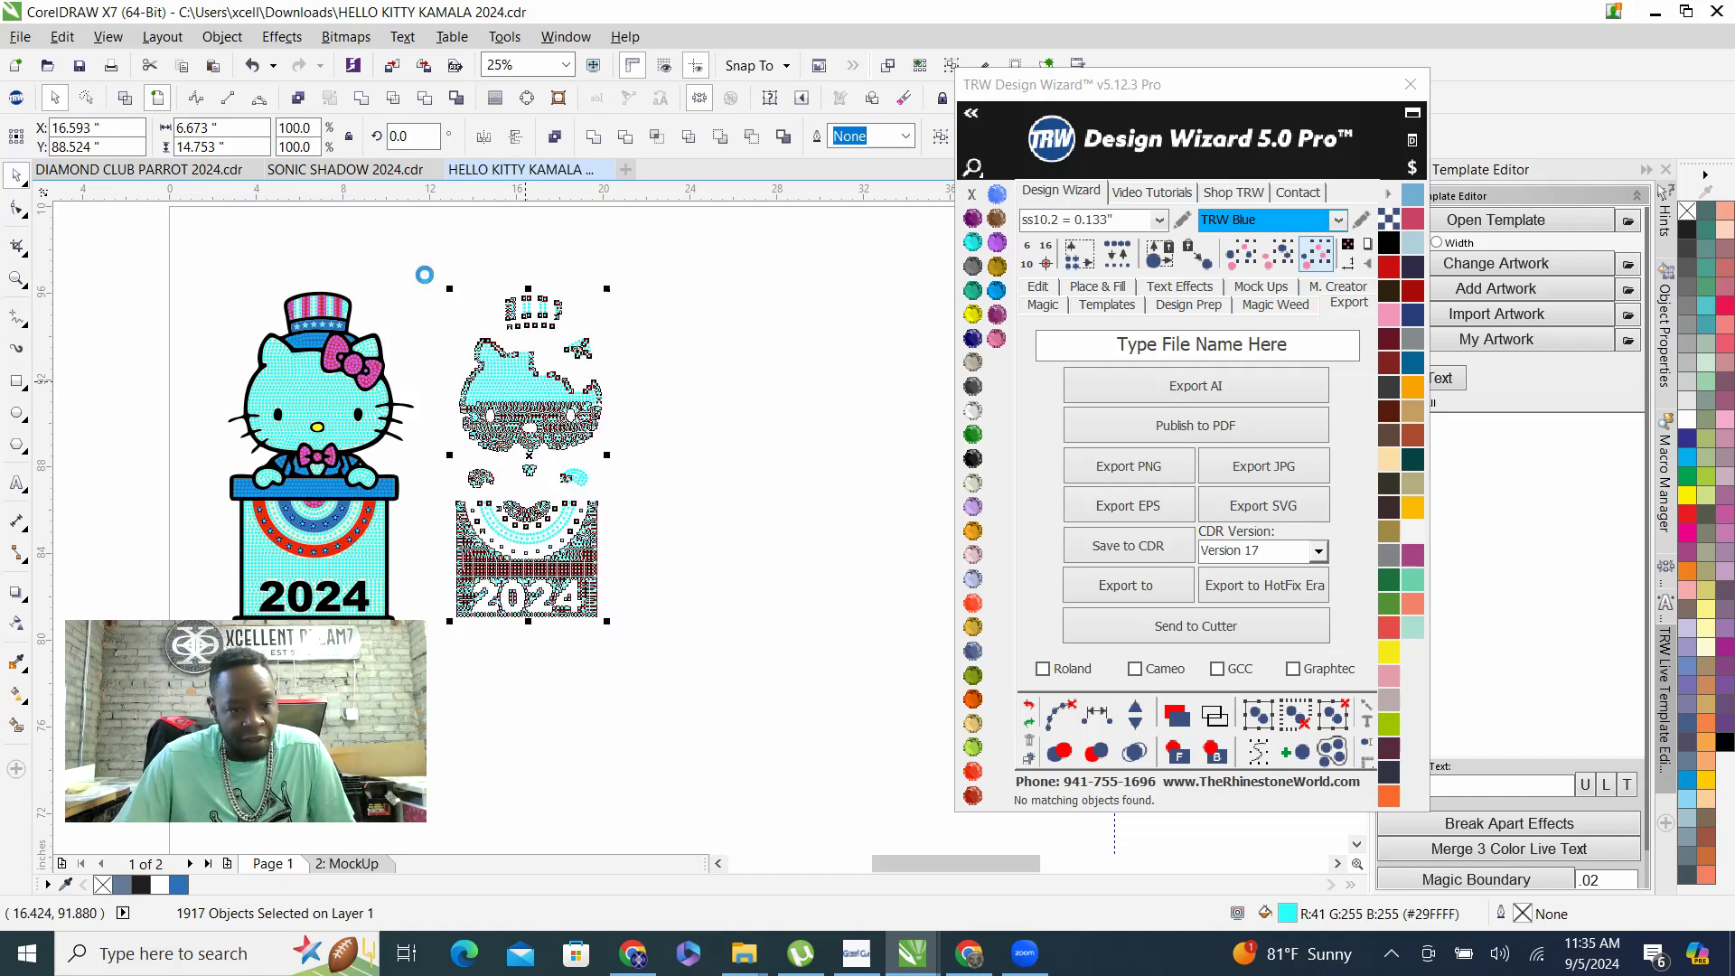
Select all purple stones of the same size and colour and place a copy to the right of the cyan set
left_click(336, 344)
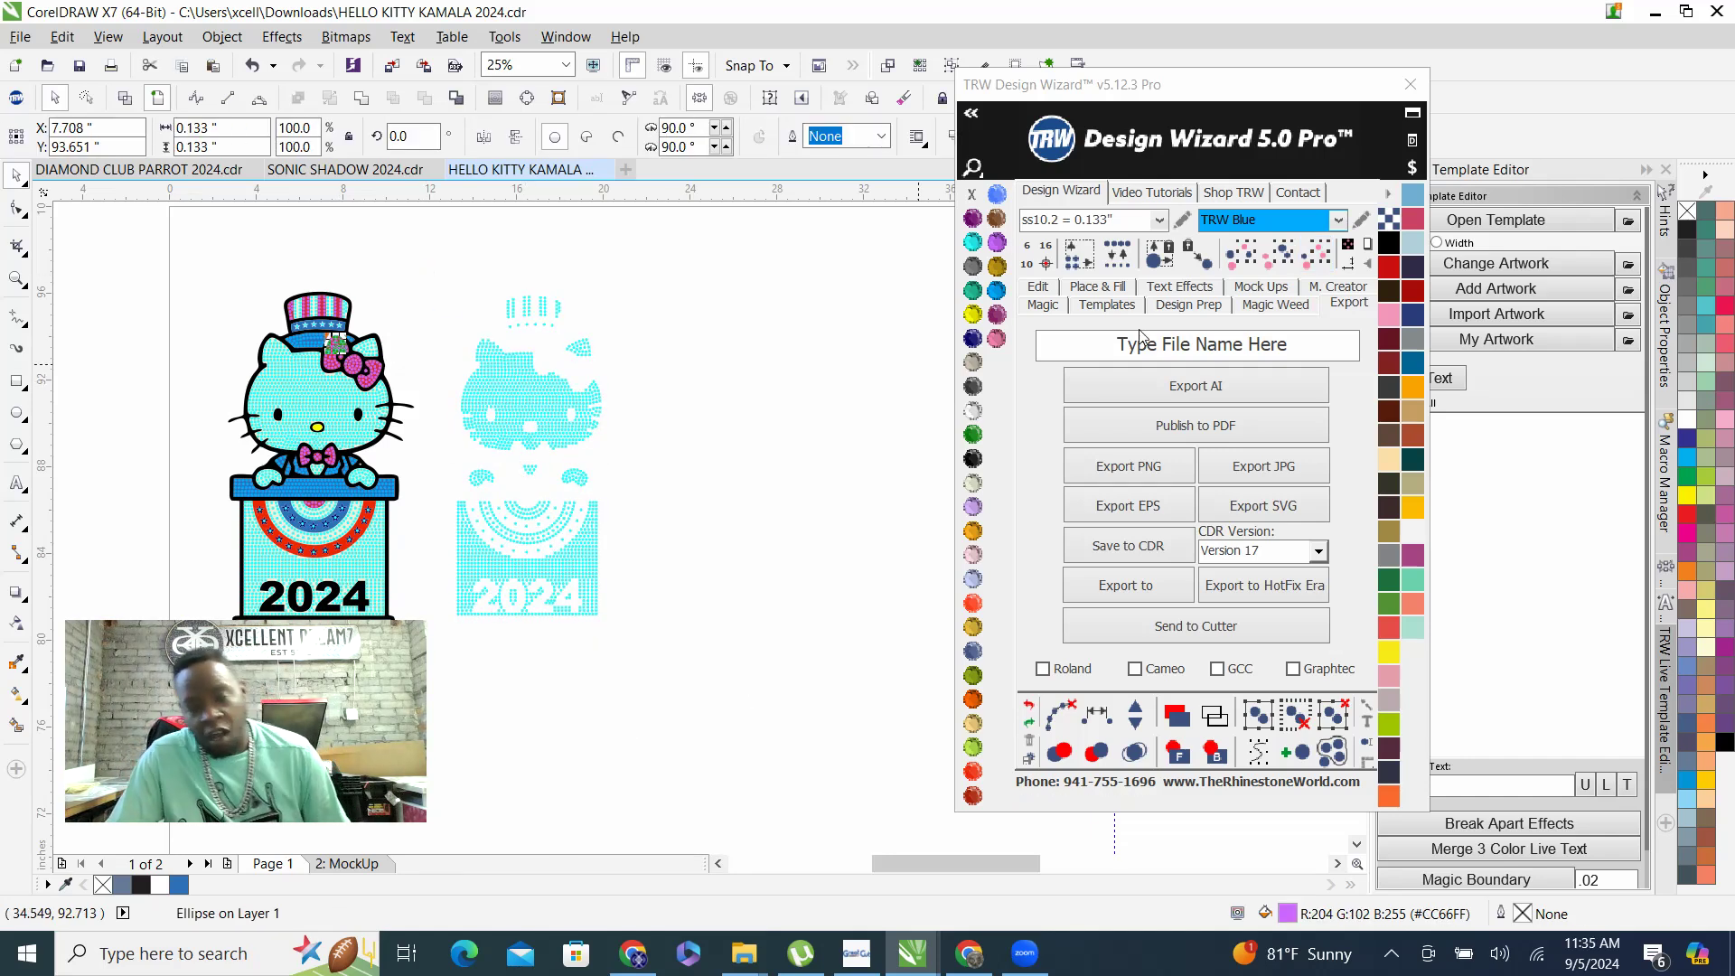
left_click(1332, 263)
left_click_drag(336, 348, 771, 348)
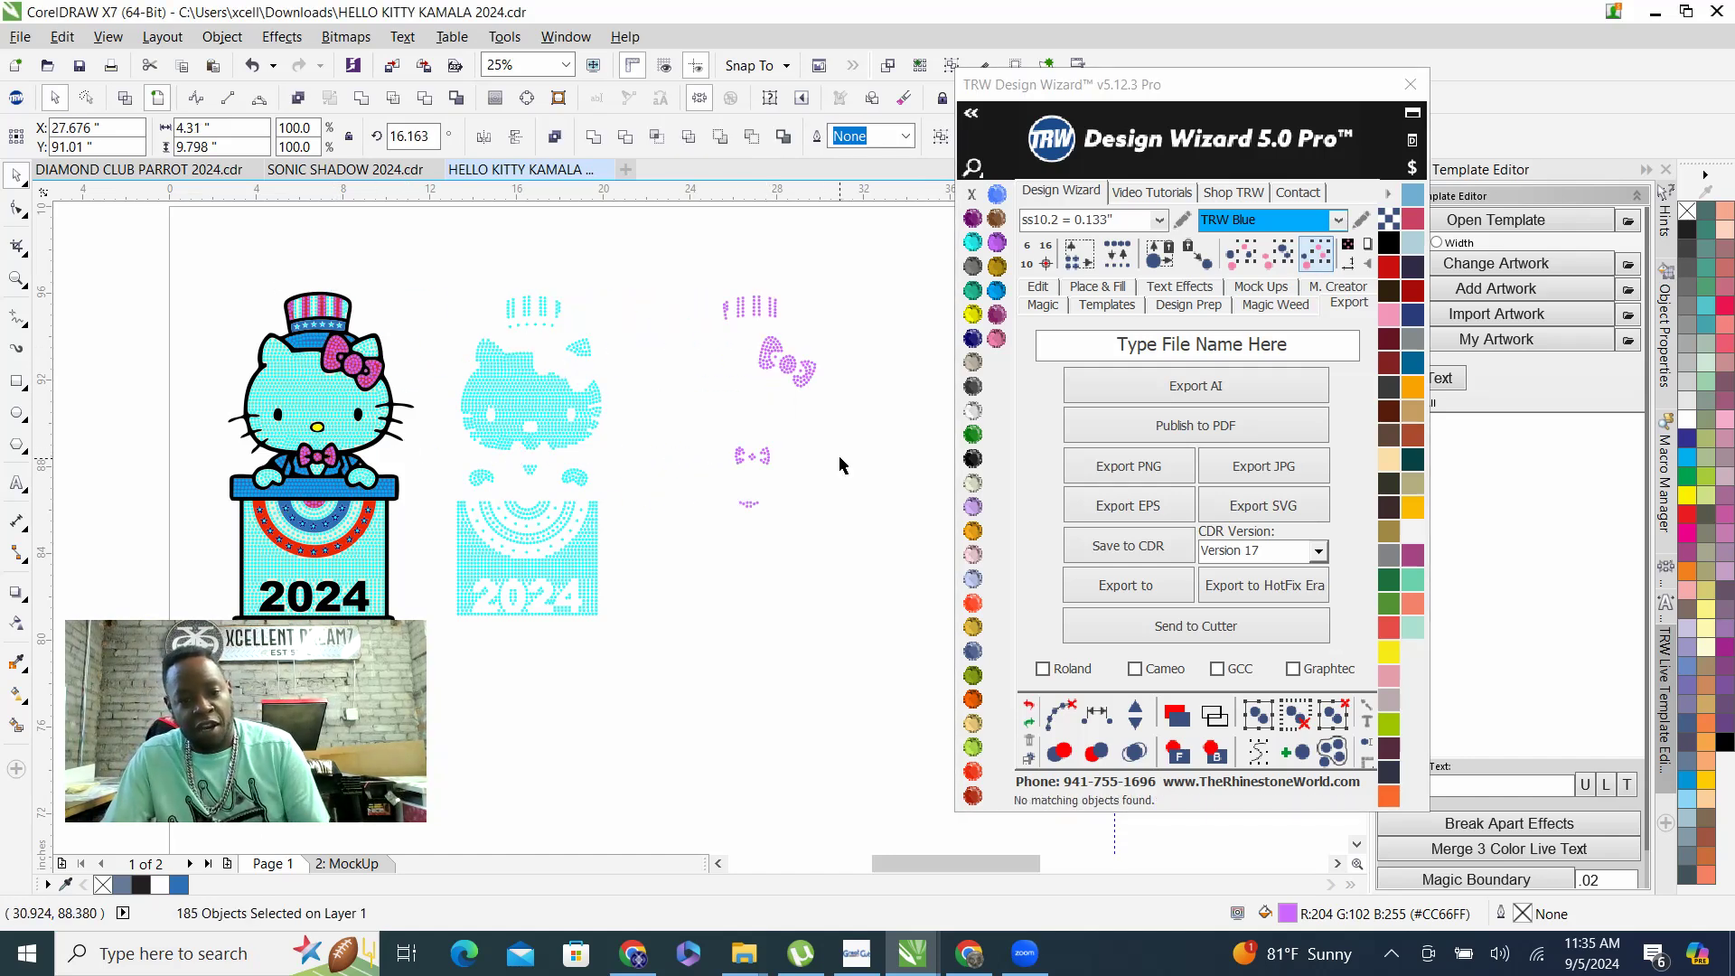
left_click(821, 299)
Rearrange the copied purple stones compactly, with the bow beside the hat stripes and the bow tie and small arc beneath them
scroll(821, 299, "up", 2)
scroll(695, 439, "down", 2)
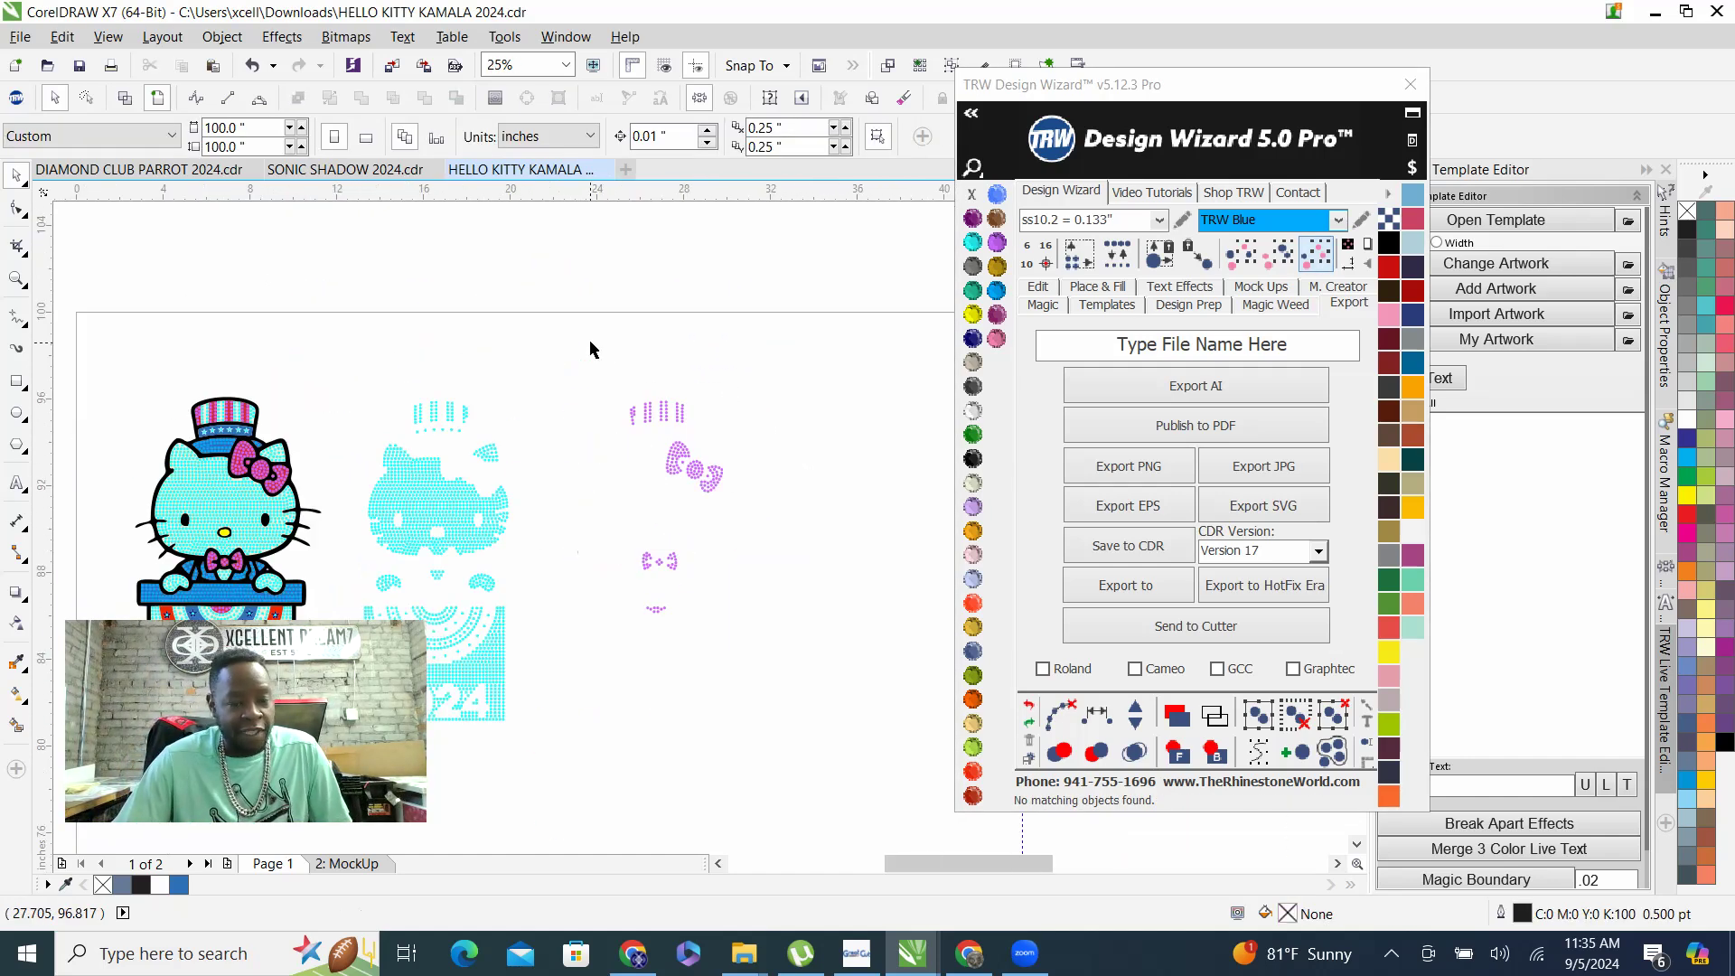
scroll(686, 471, "up", 1)
left_click_drag(611, 354, 757, 484)
left_click_drag(708, 422, 771, 351)
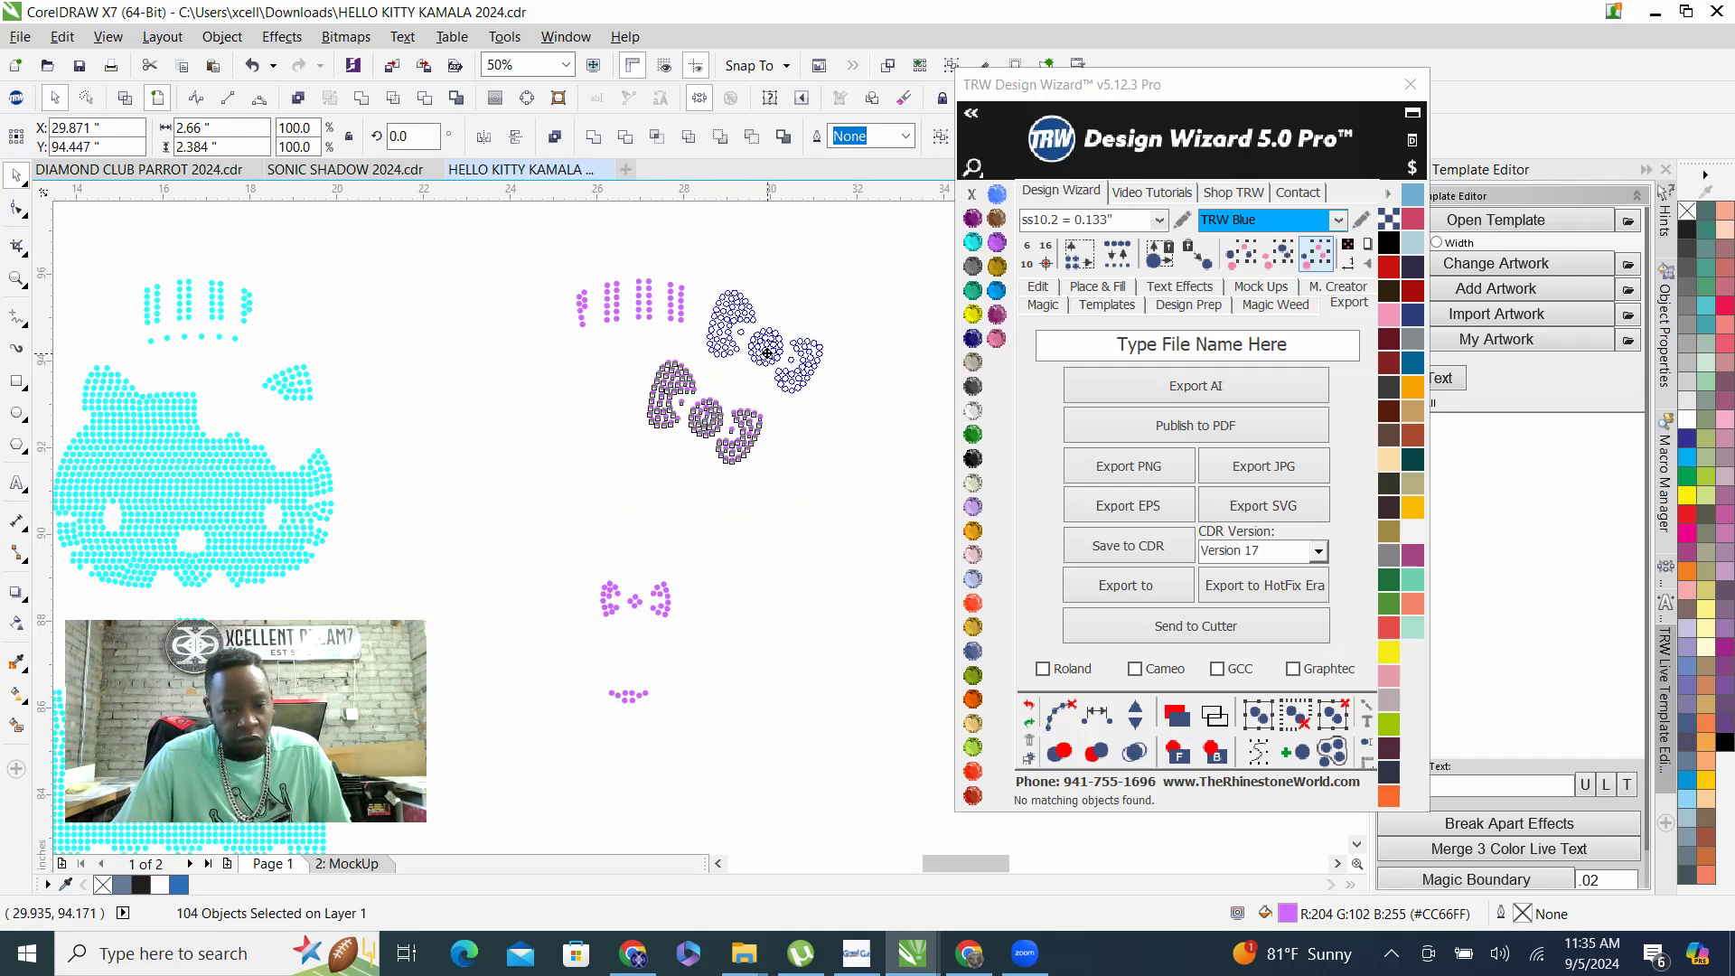
left_click_drag(709, 647, 709, 647)
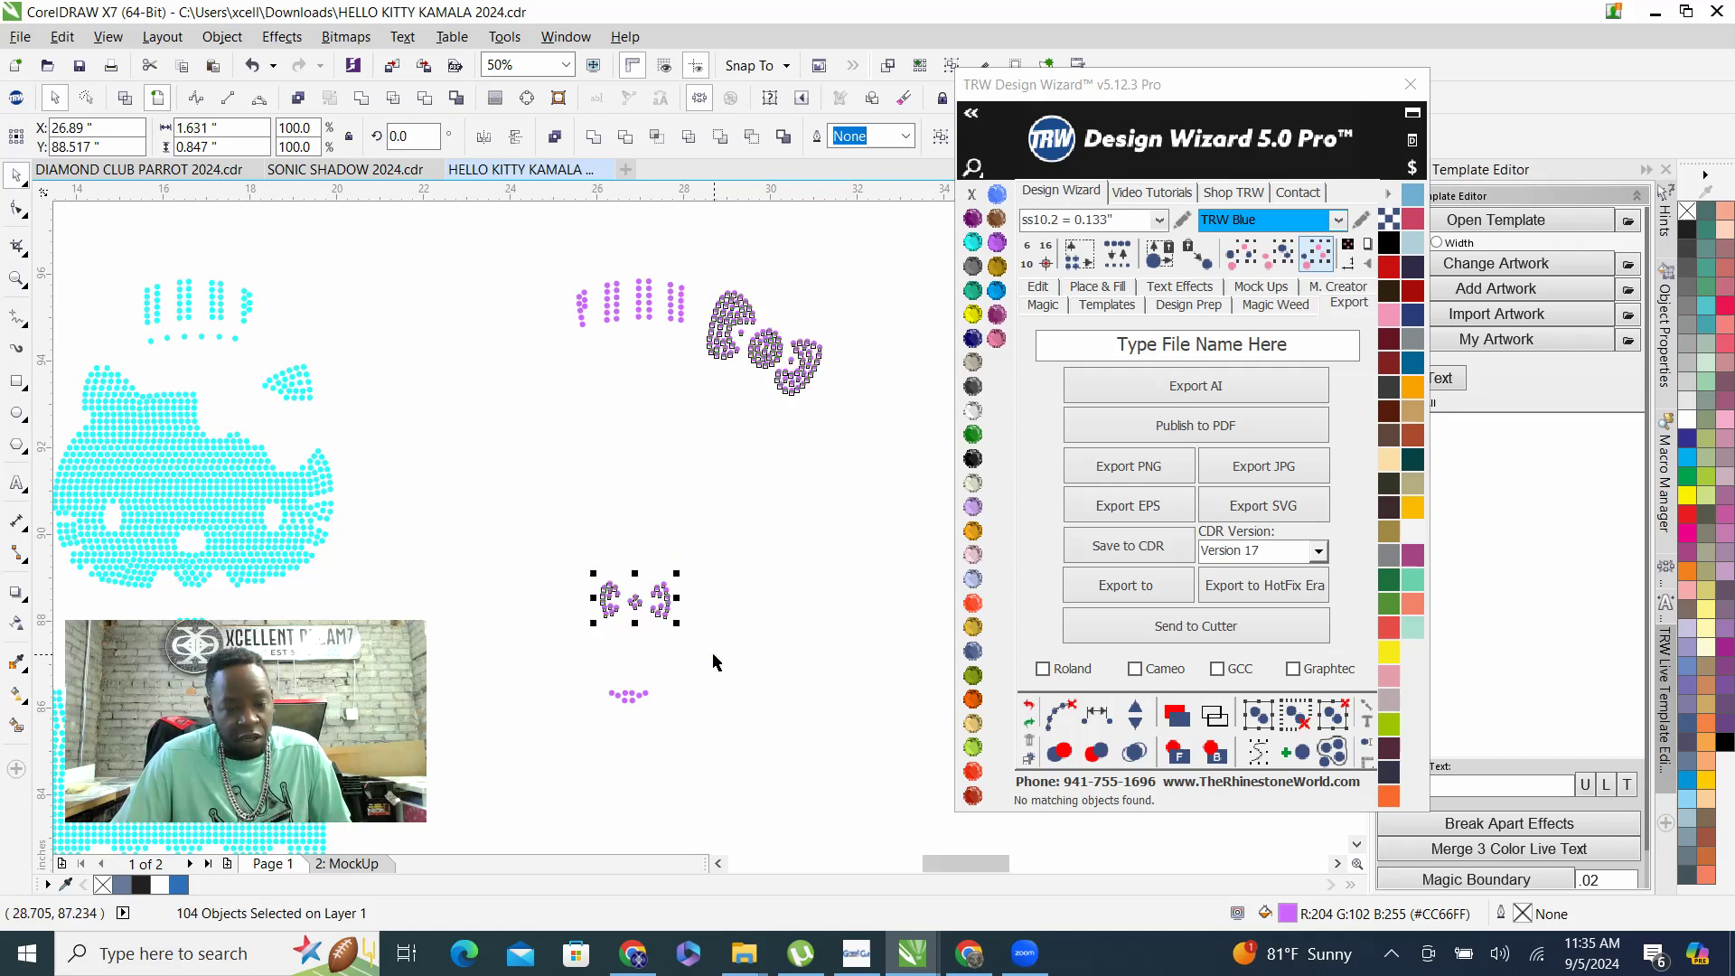
left_click_drag(628, 600, 612, 363)
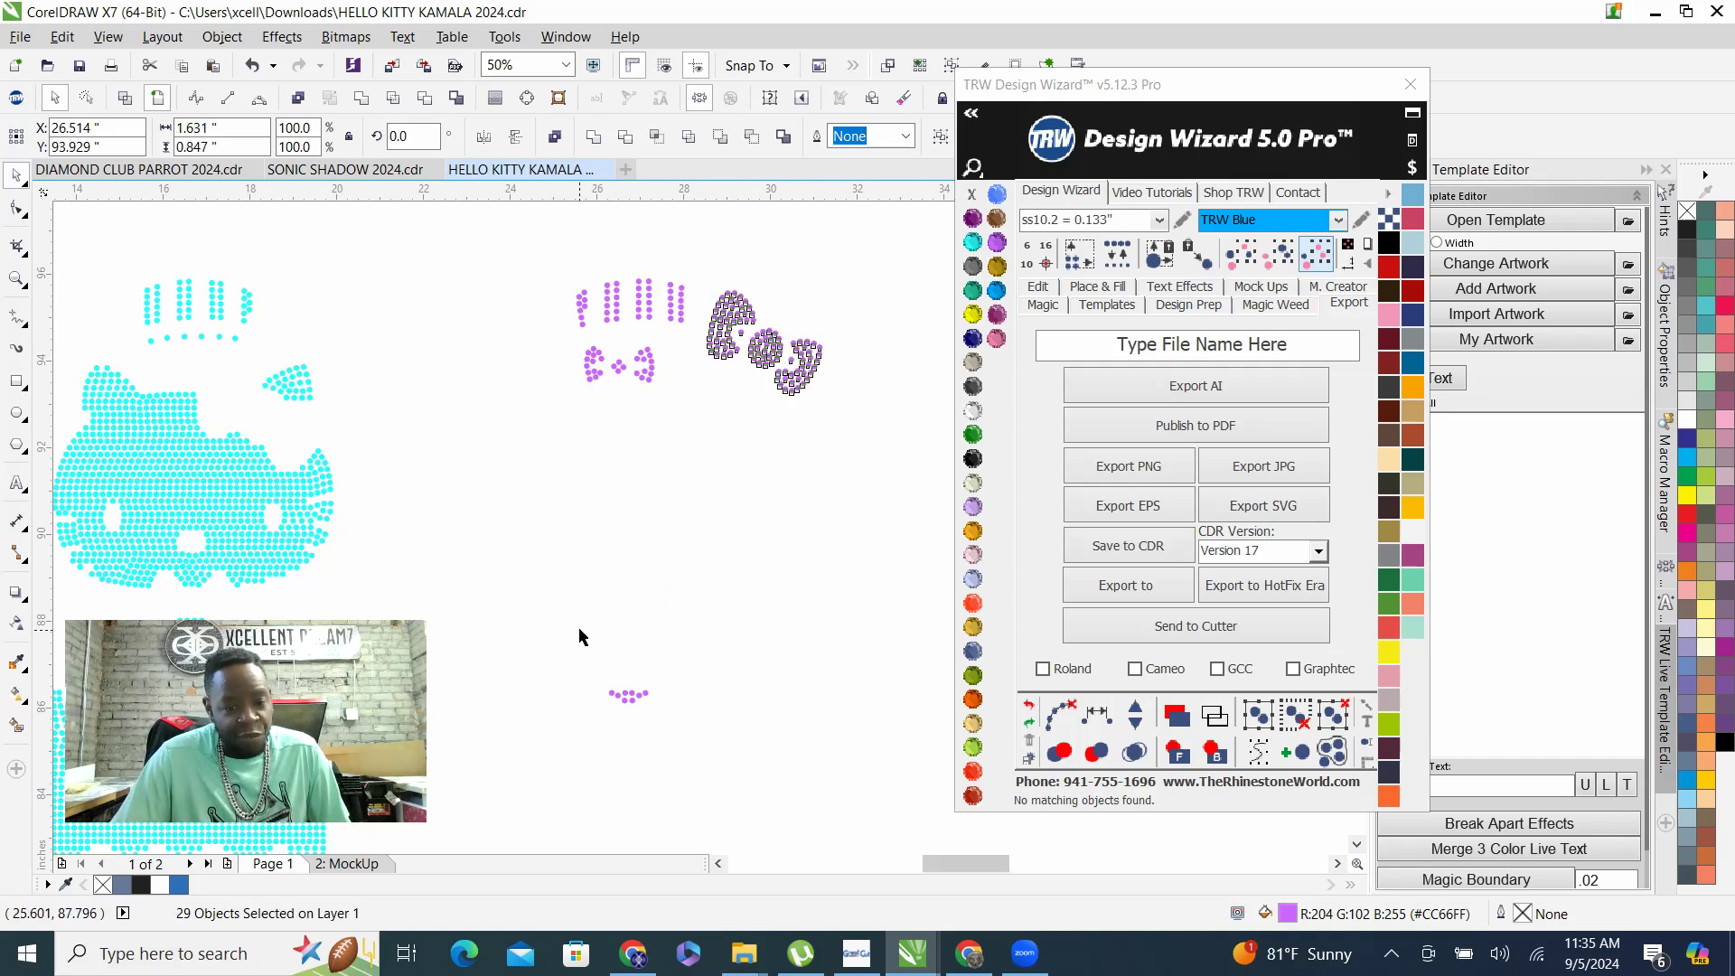
left_click_drag(709, 630, 696, 394)
scroll(723, 387, "down", 1)
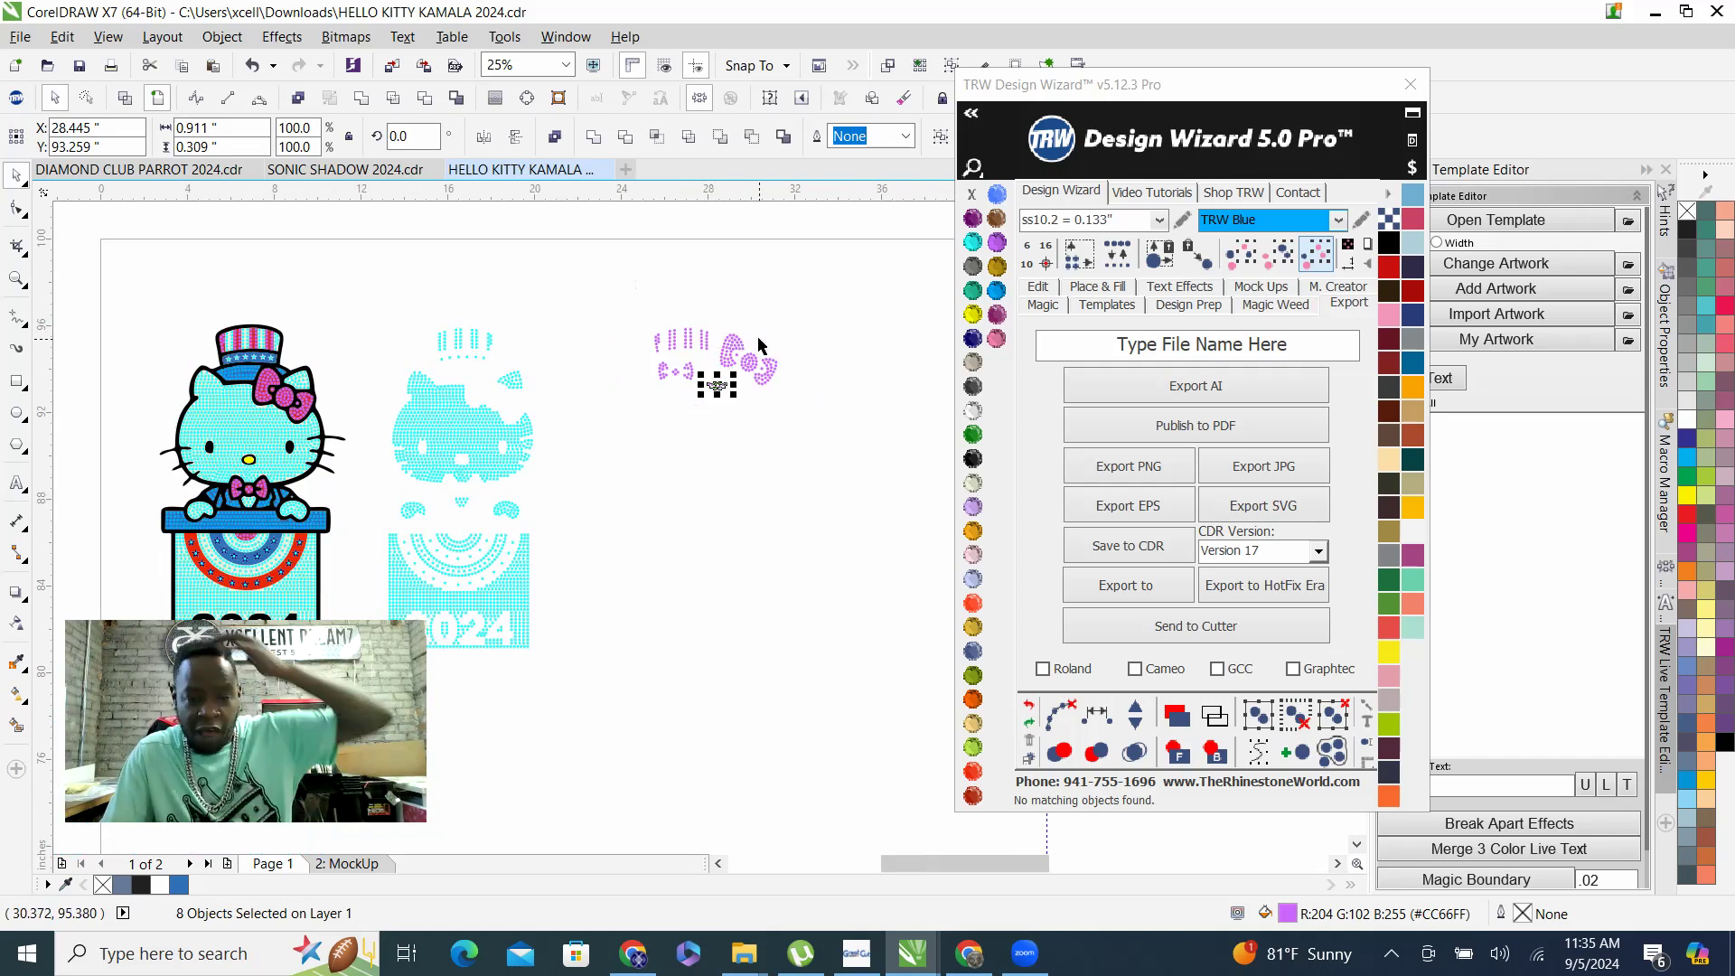
scroll(764, 351, "up", 2)
scroll(660, 371, "down", 2)
left_click(699, 391)
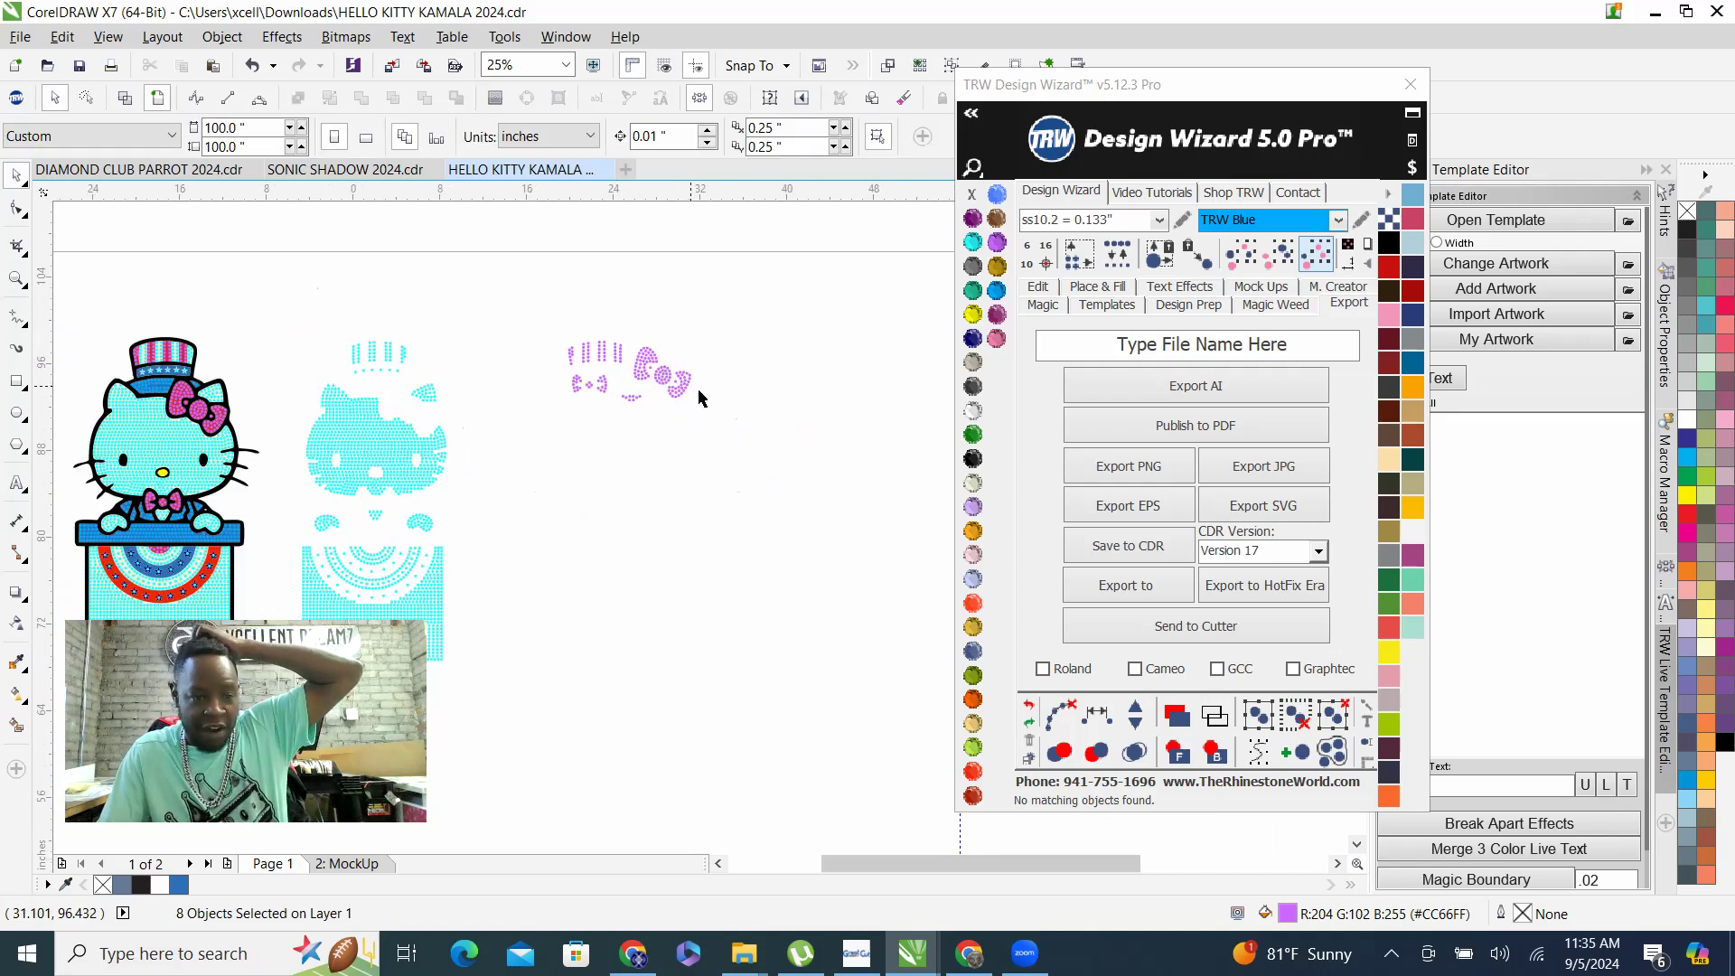
Select all blue stones of the same size and colour and place a copy of them beneath the purple set
scroll(685, 388, "down", 1)
scroll(413, 434, "up", 2)
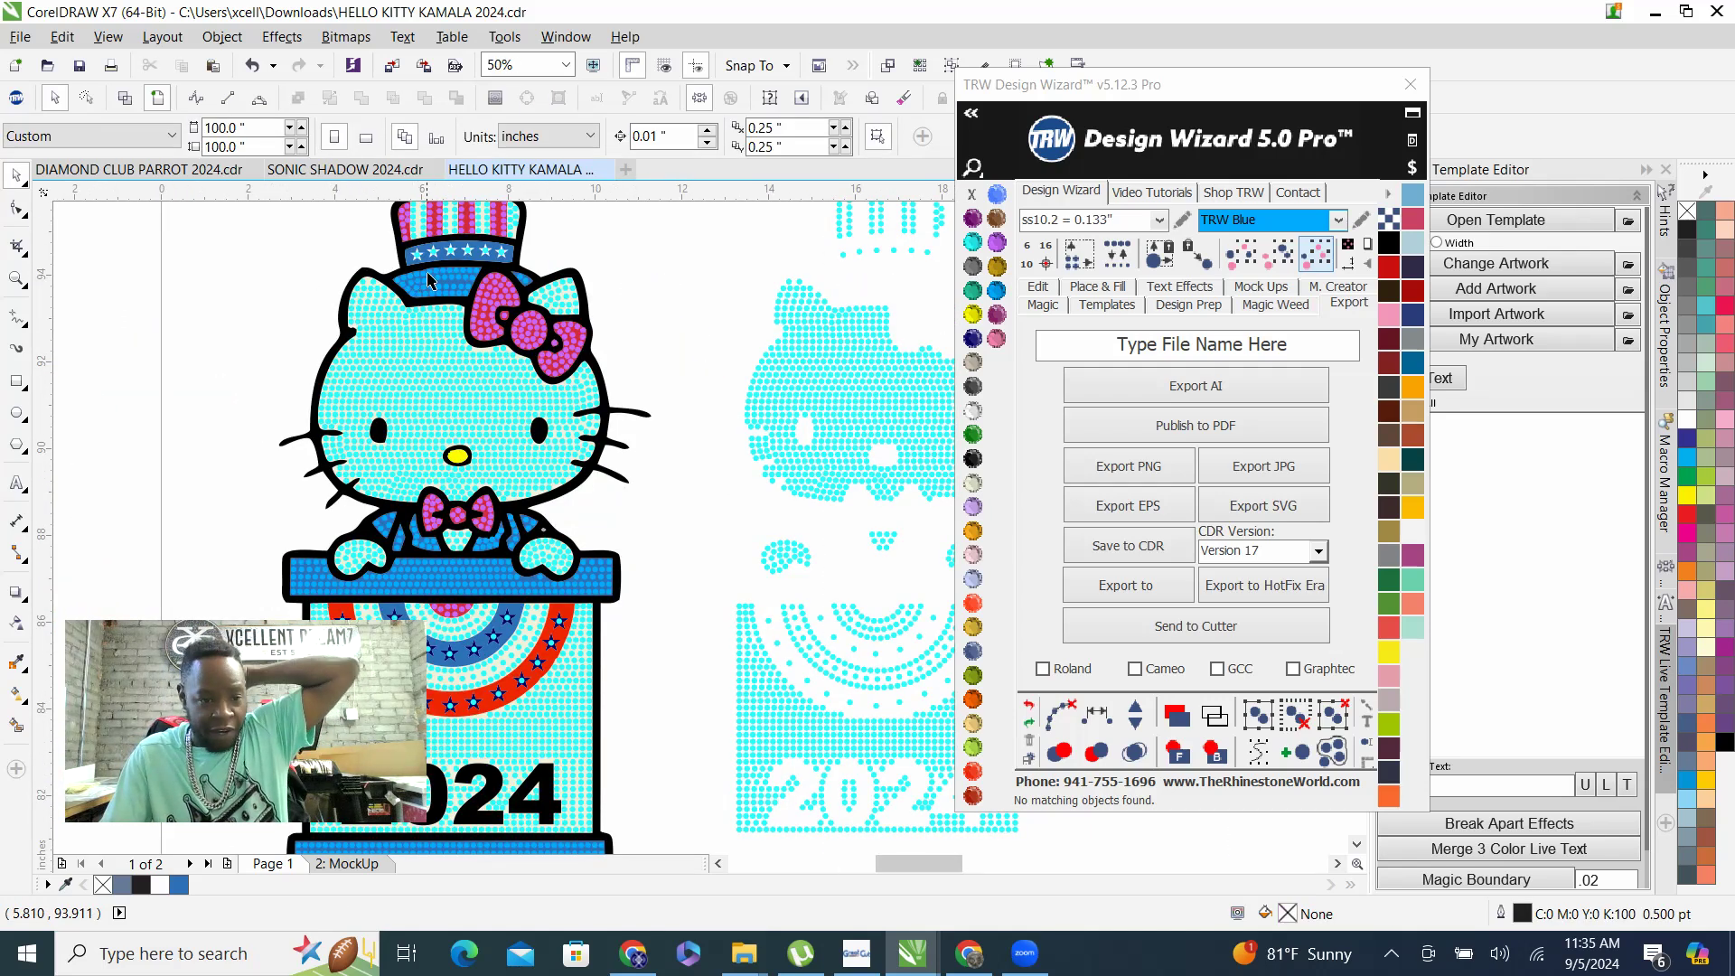
left_click(439, 287)
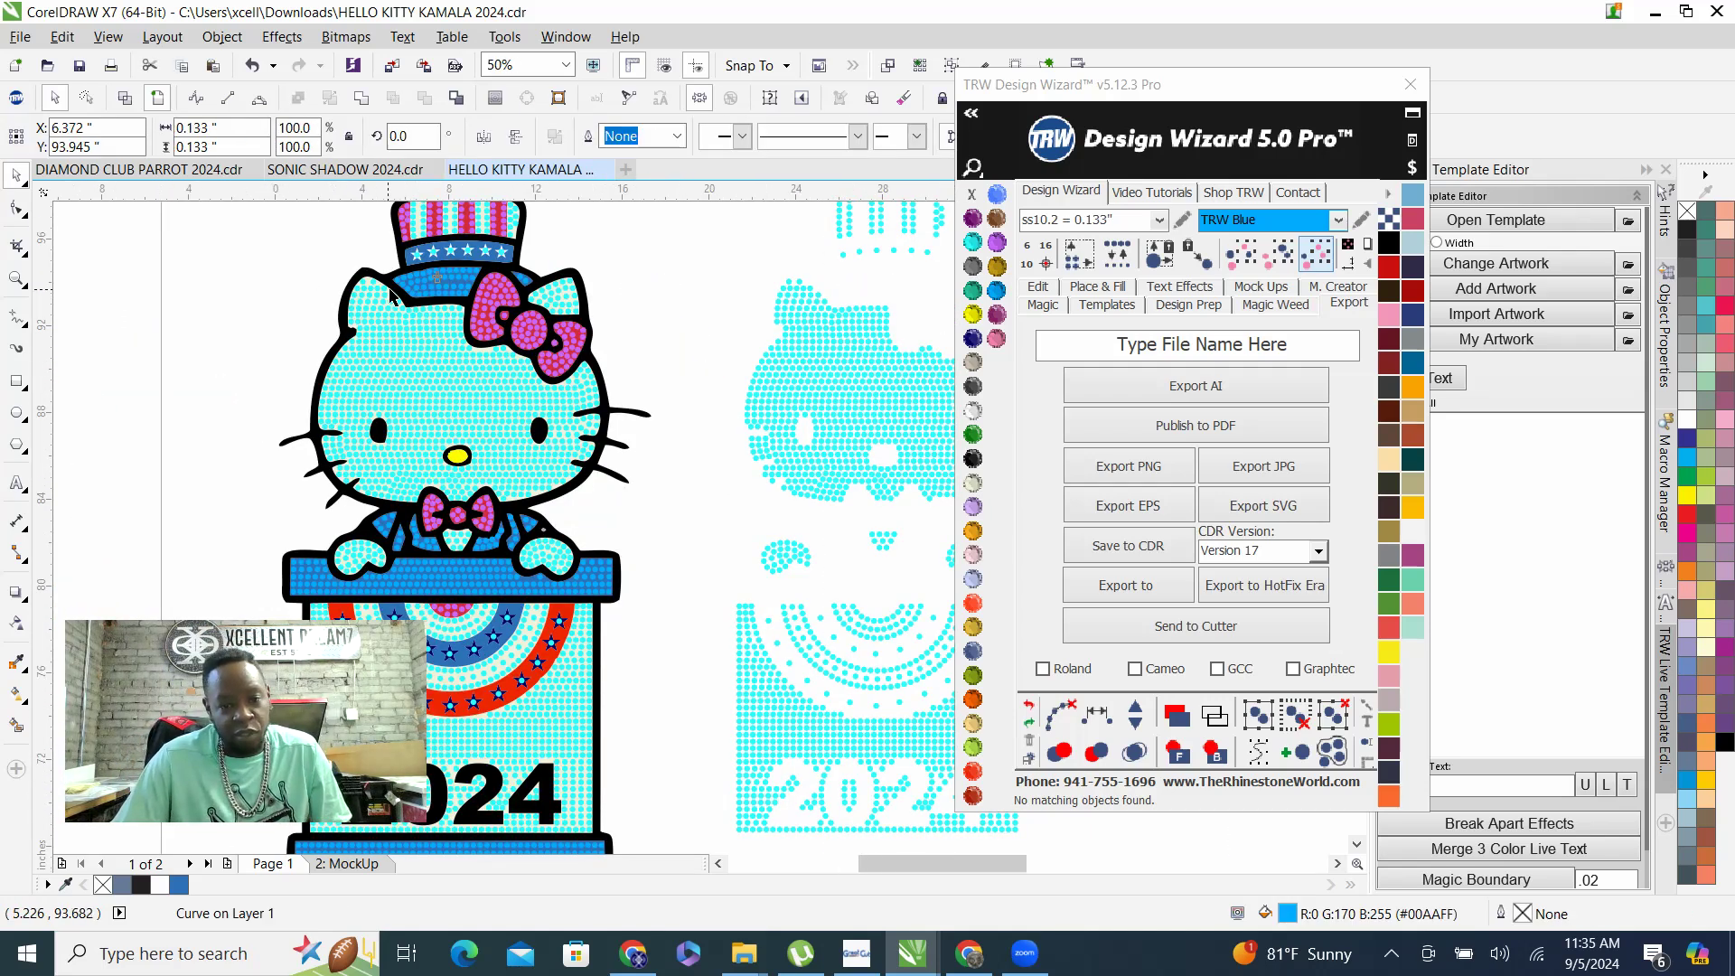
scroll(439, 287, "down", 2)
left_click(1310, 264)
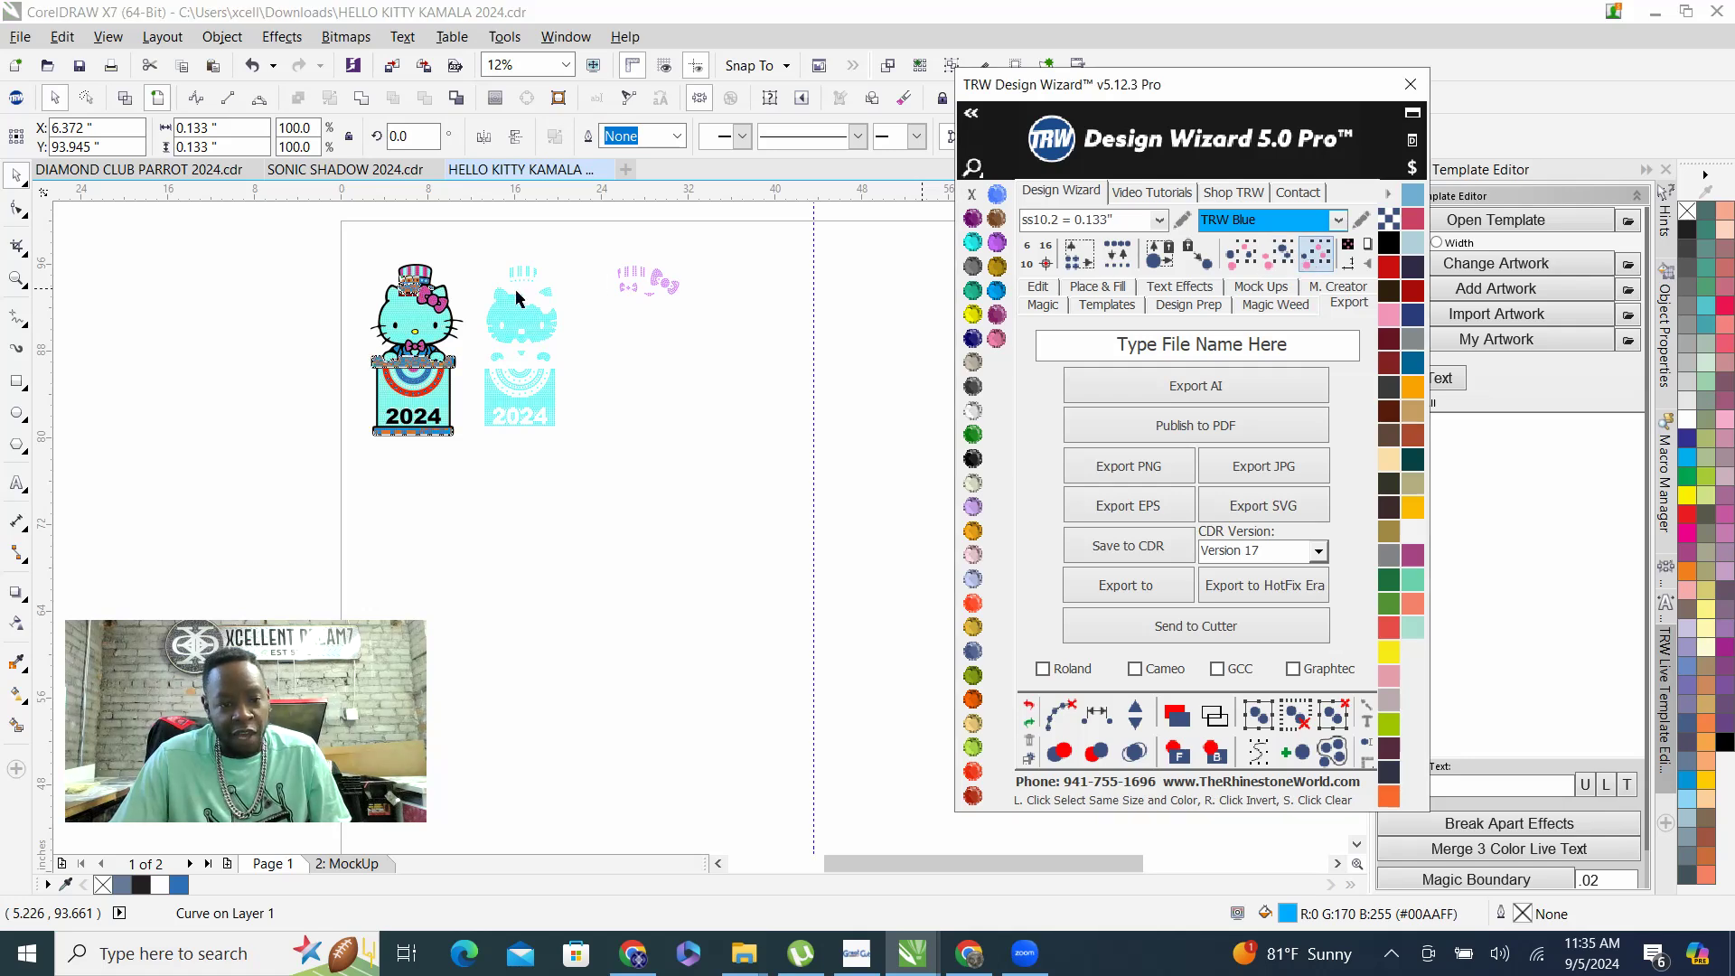
left_click(409, 357)
left_click_drag(400, 361, 637, 399)
left_click(739, 386)
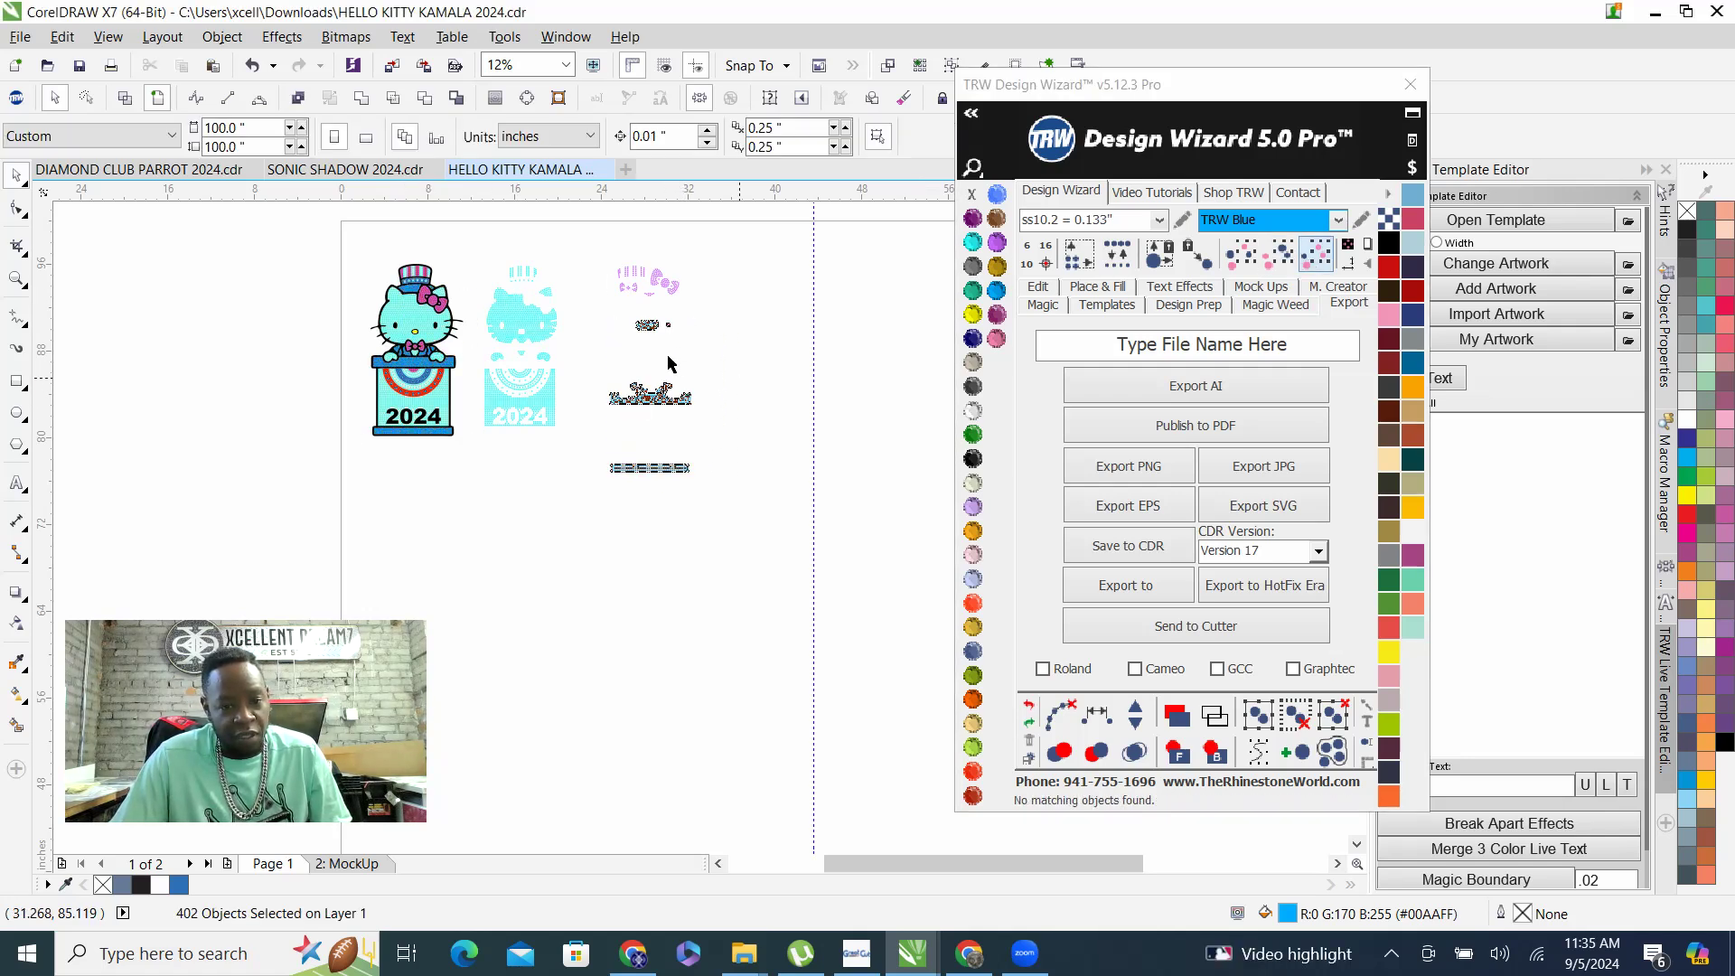
Rearrange the copied blue stones compactly, moving the jacket and podium-top pieces up beneath the hat brim and the podium base strip beneath those
scroll(653, 358, "up", 3)
scroll(556, 367, "down", 2)
left_click_drag(464, 387, 744, 469)
left_click_drag(601, 382, 615, 357)
left_click_drag(485, 521, 744, 620)
left_click_drag(624, 579, 626, 387)
scroll(659, 449, "down", 2)
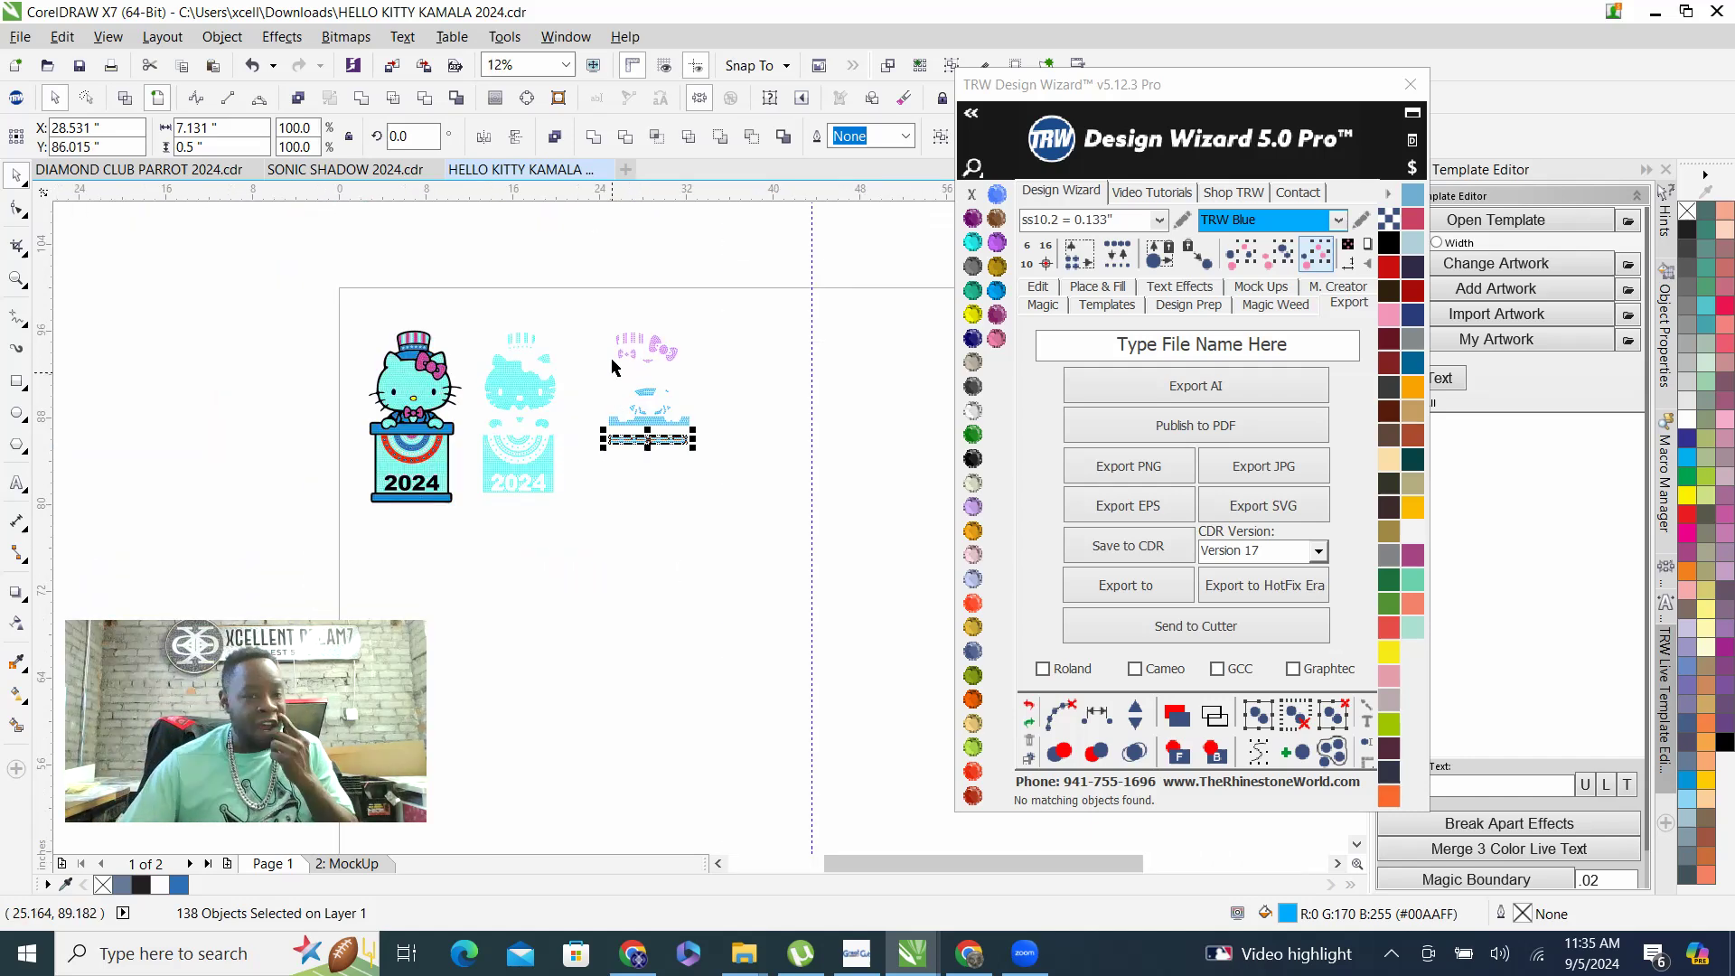
Combine the copied purple and blue stone sets into a single curve and move it closer to the cyan set
left_click_drag(594, 321, 733, 506)
scroll(660, 326, "up", 2)
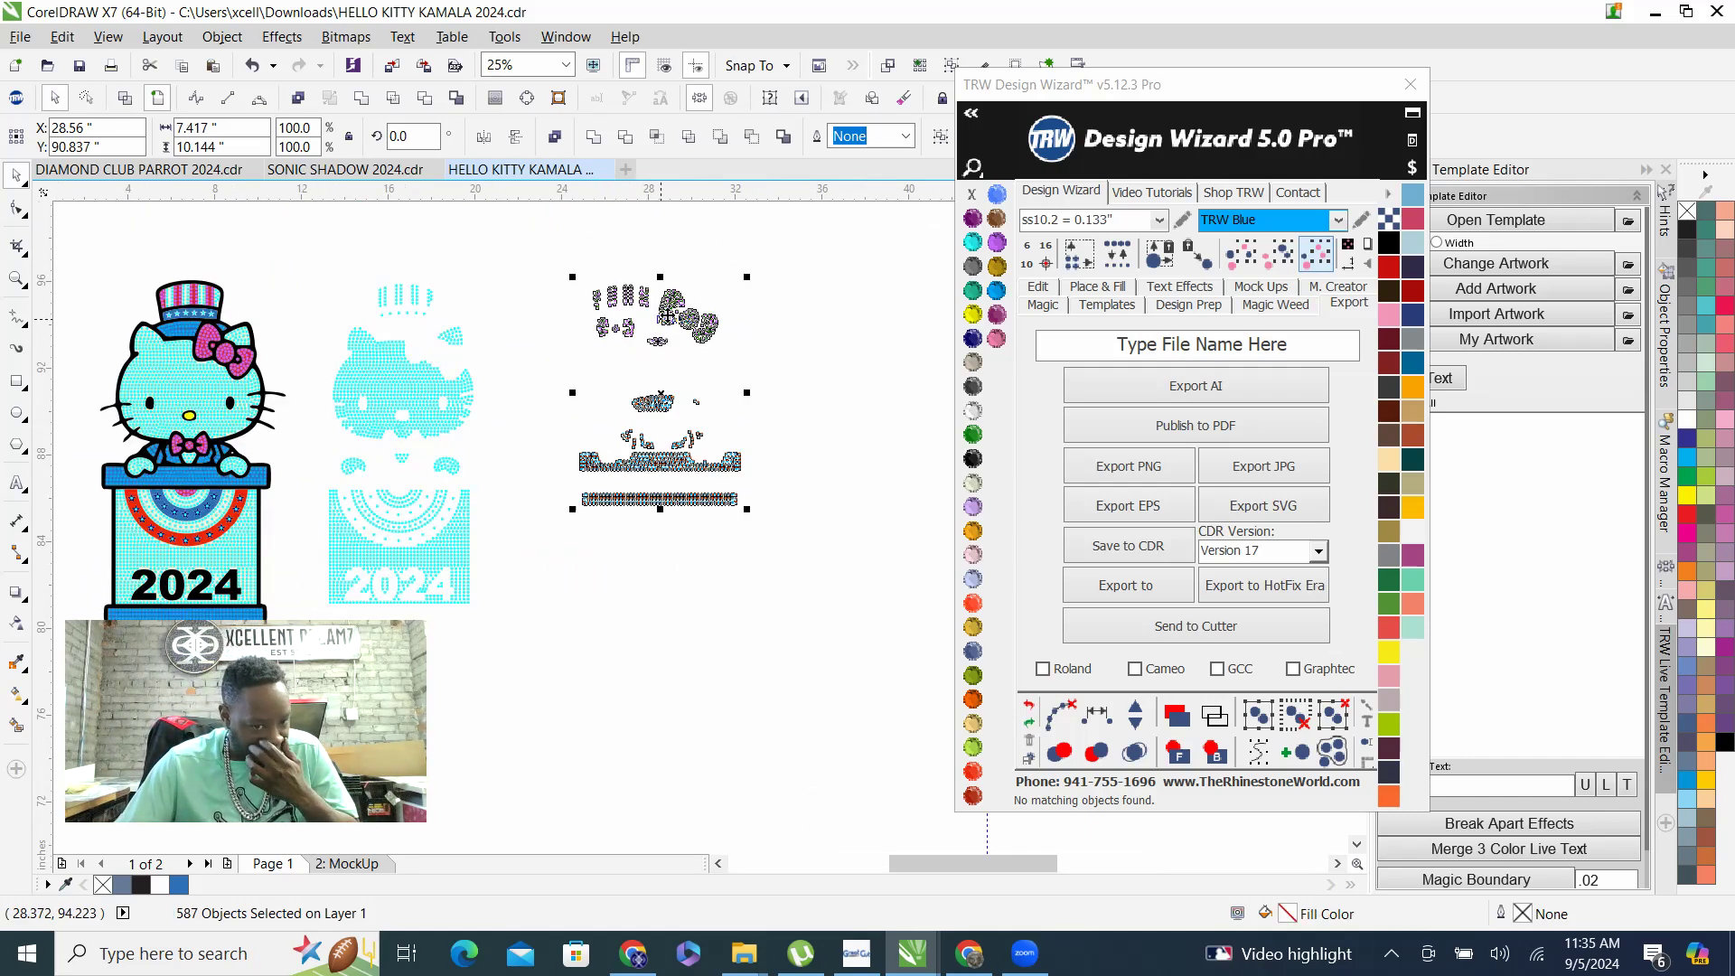
right_click(674, 306)
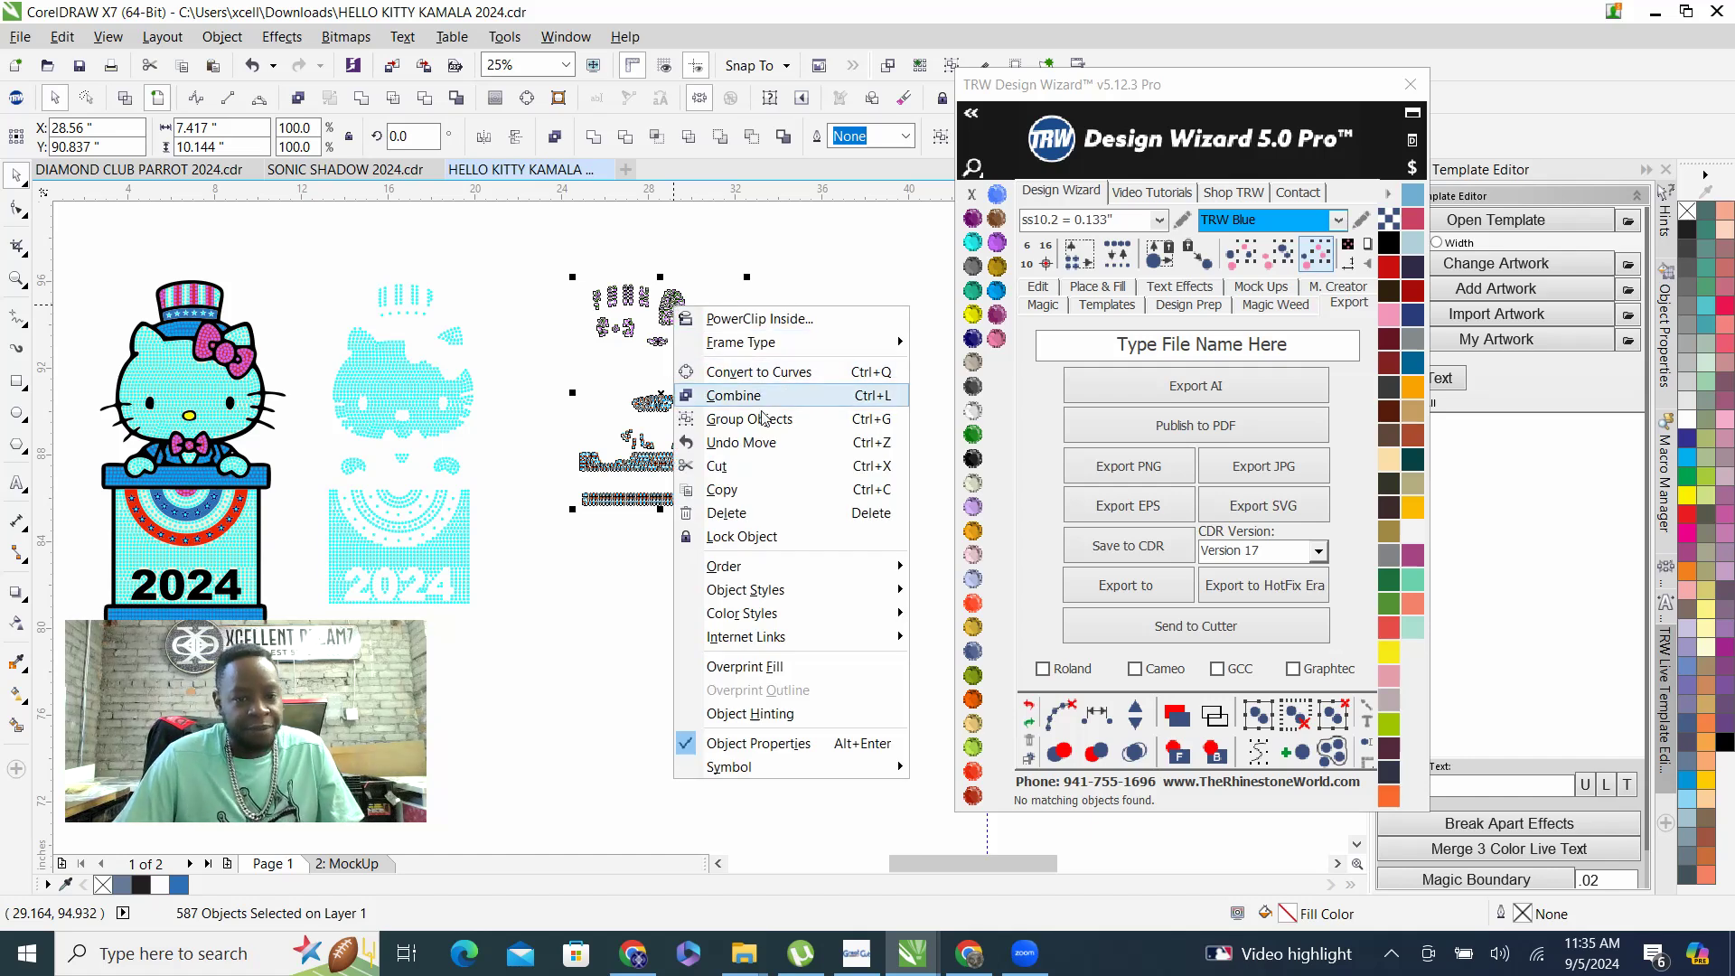
left_click(775, 404)
left_click(750, 371)
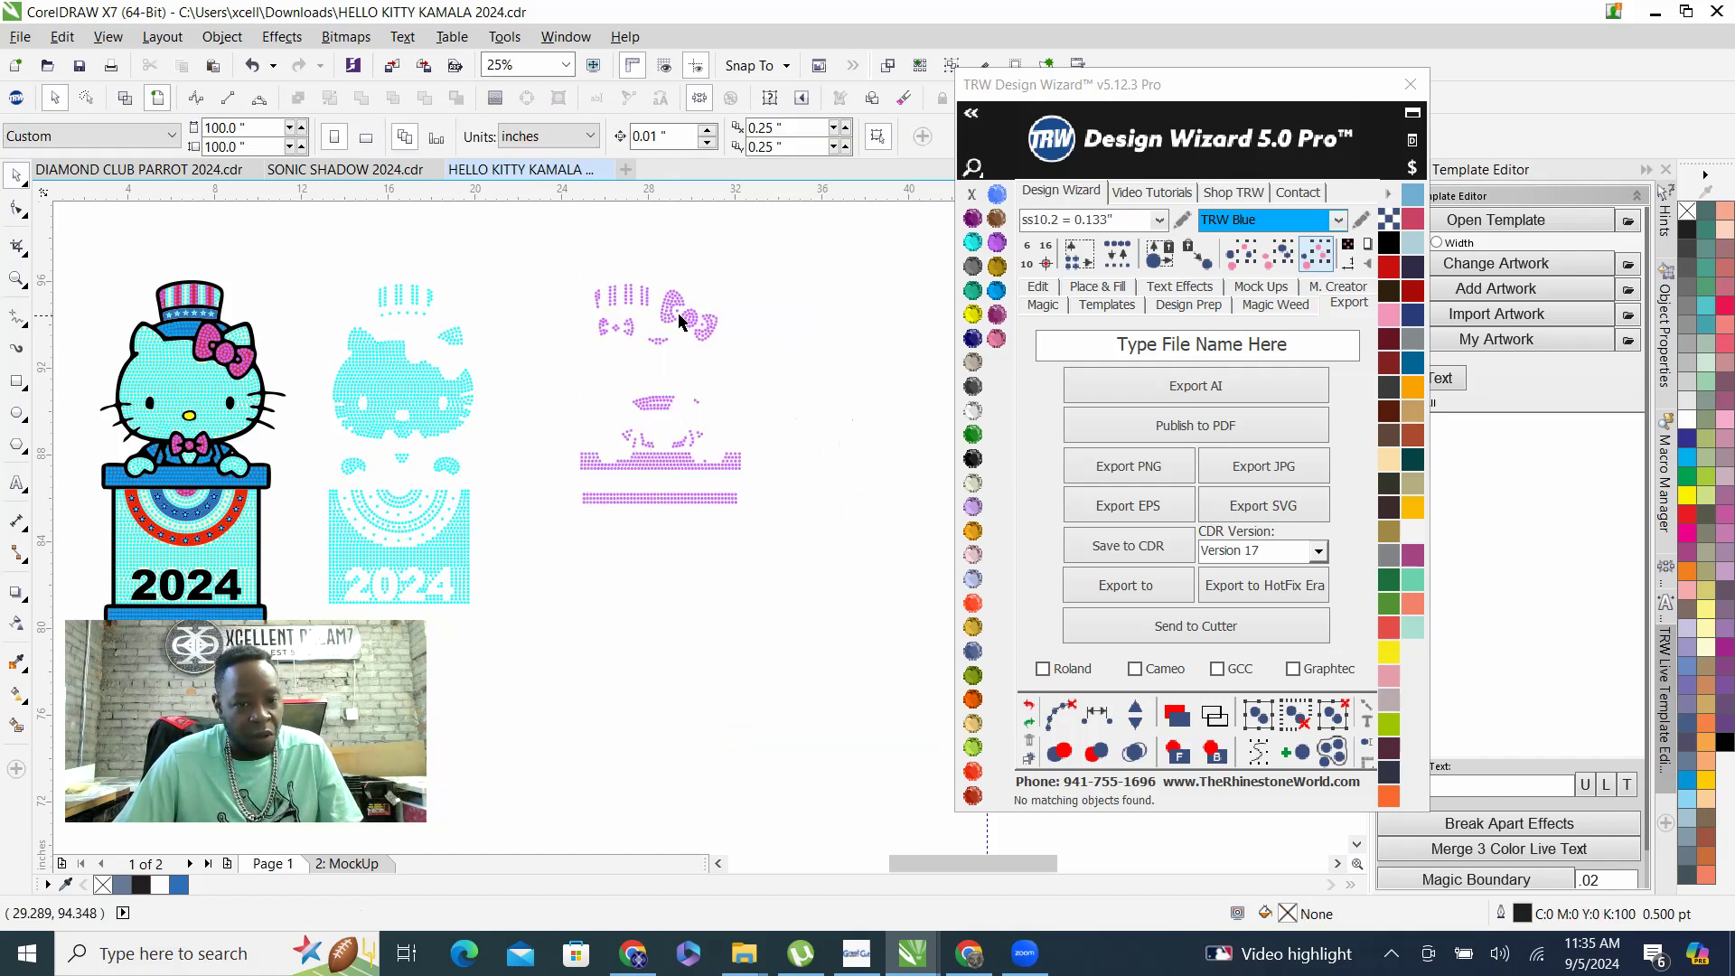
left_click(636, 355)
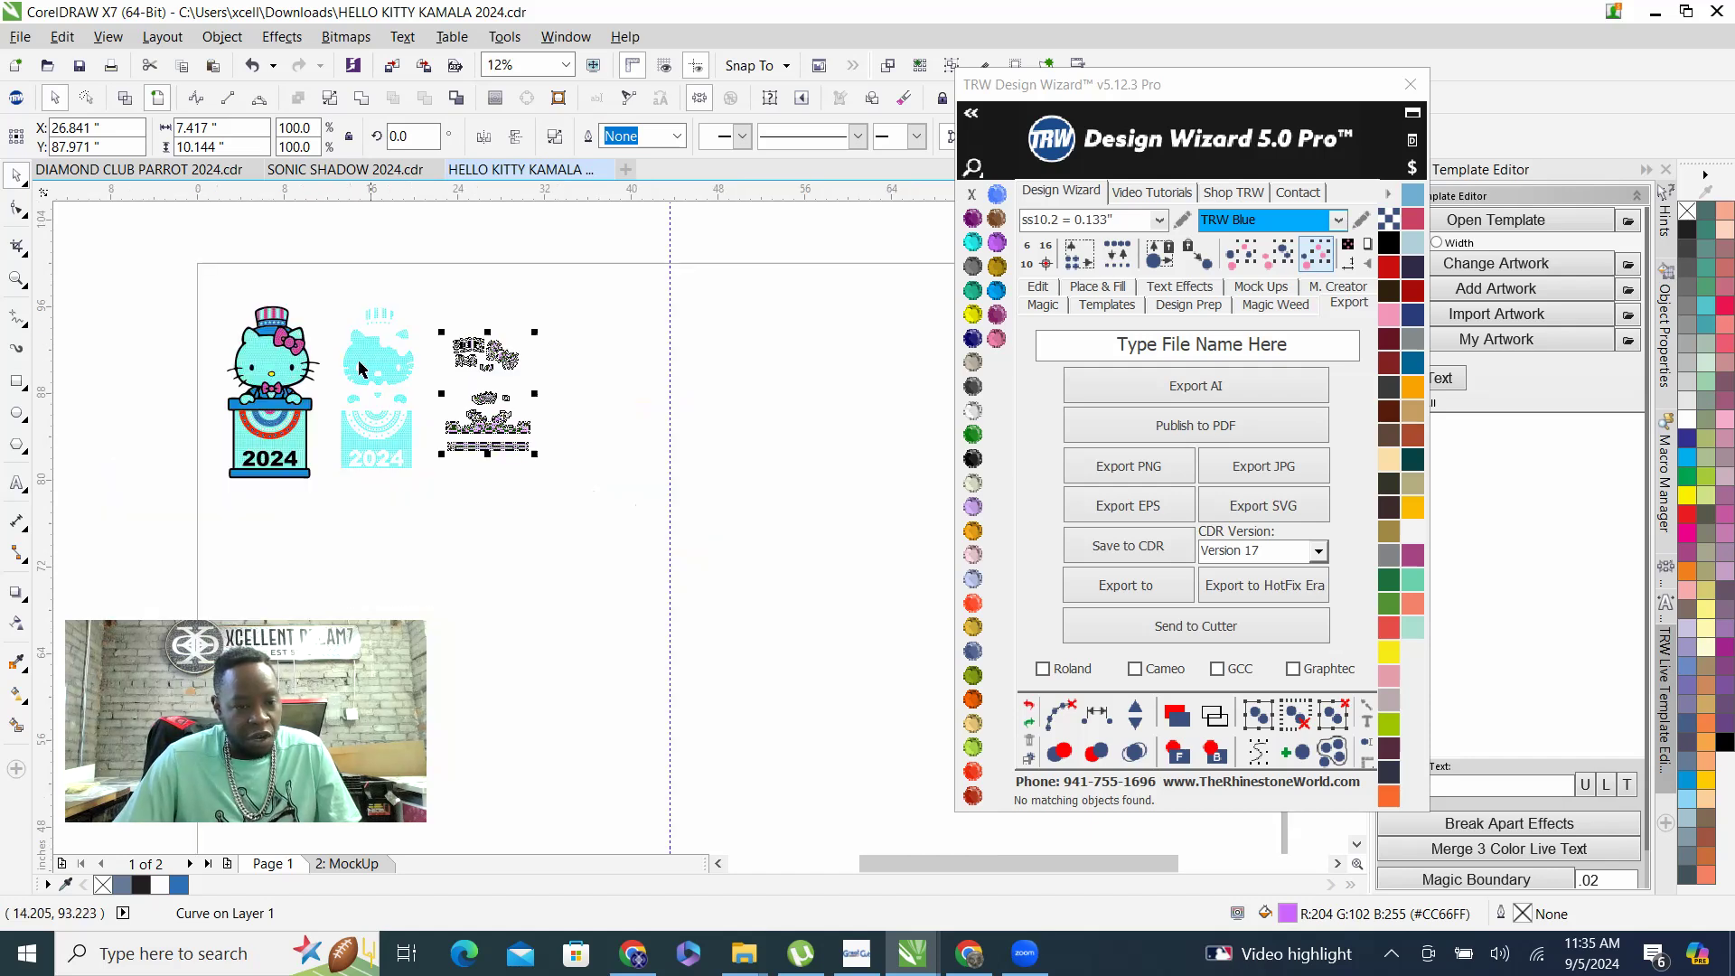
Examine the gaps and layout of the copied cyan stones, from the hat stripes down to the 2024 lettering
scroll(380, 375, "up", 1)
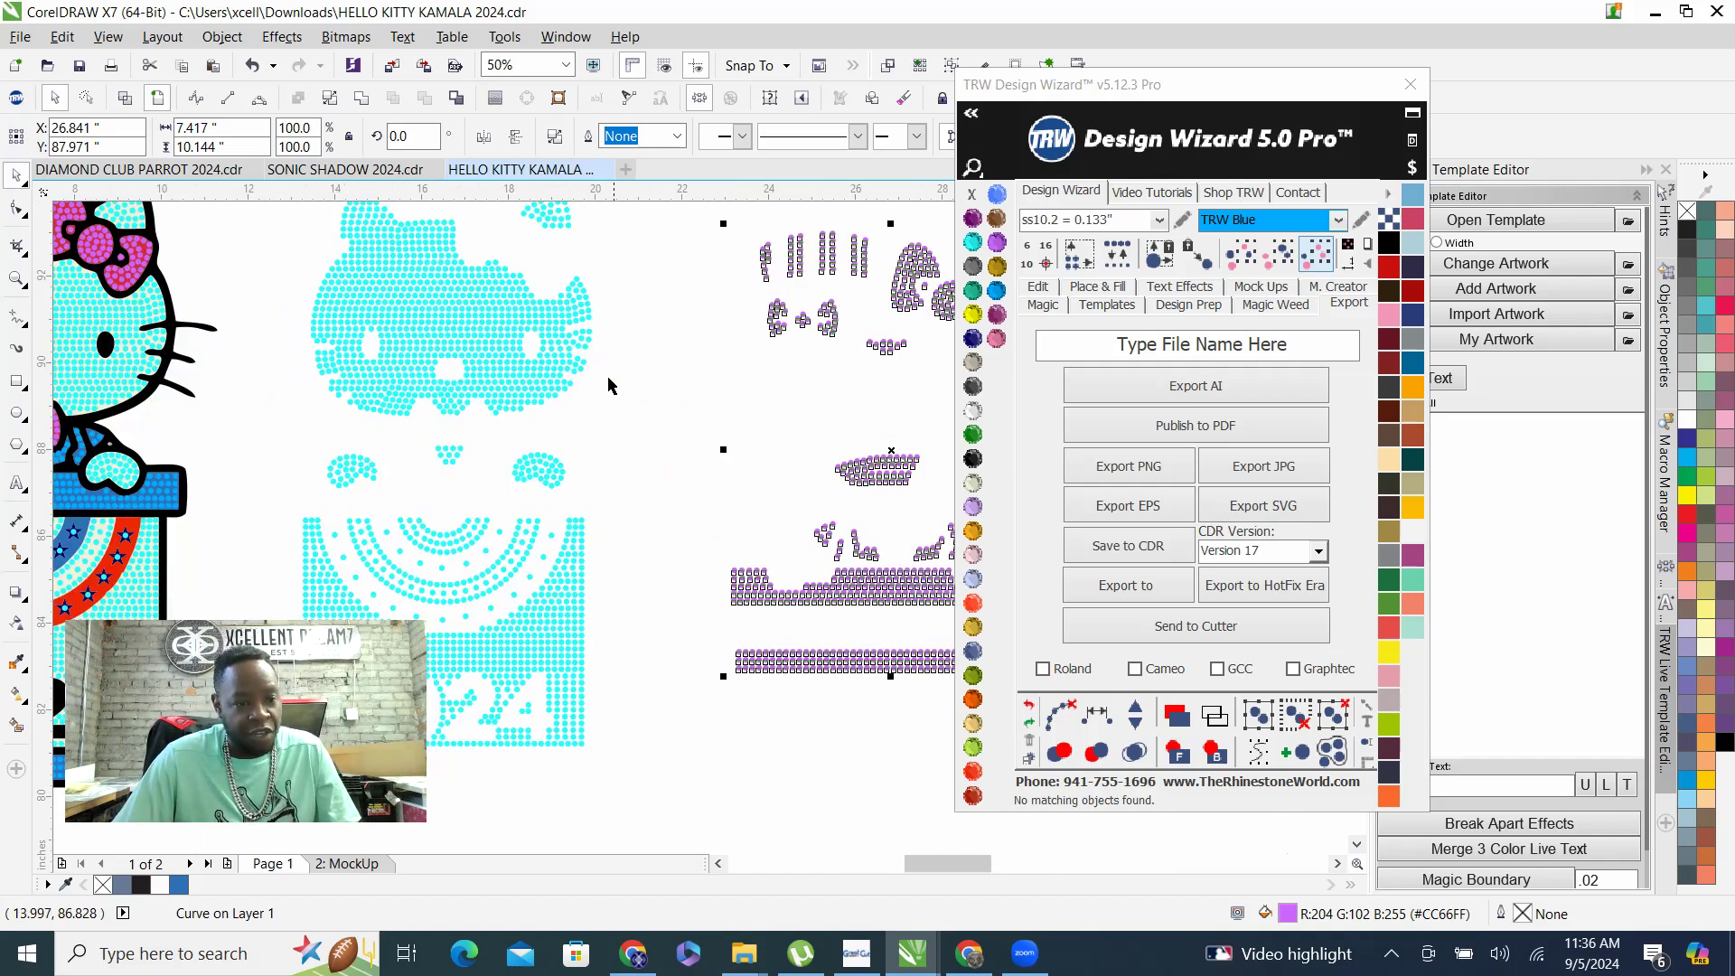
scroll(608, 434, "down", 1)
scroll(419, 440, "up", 1)
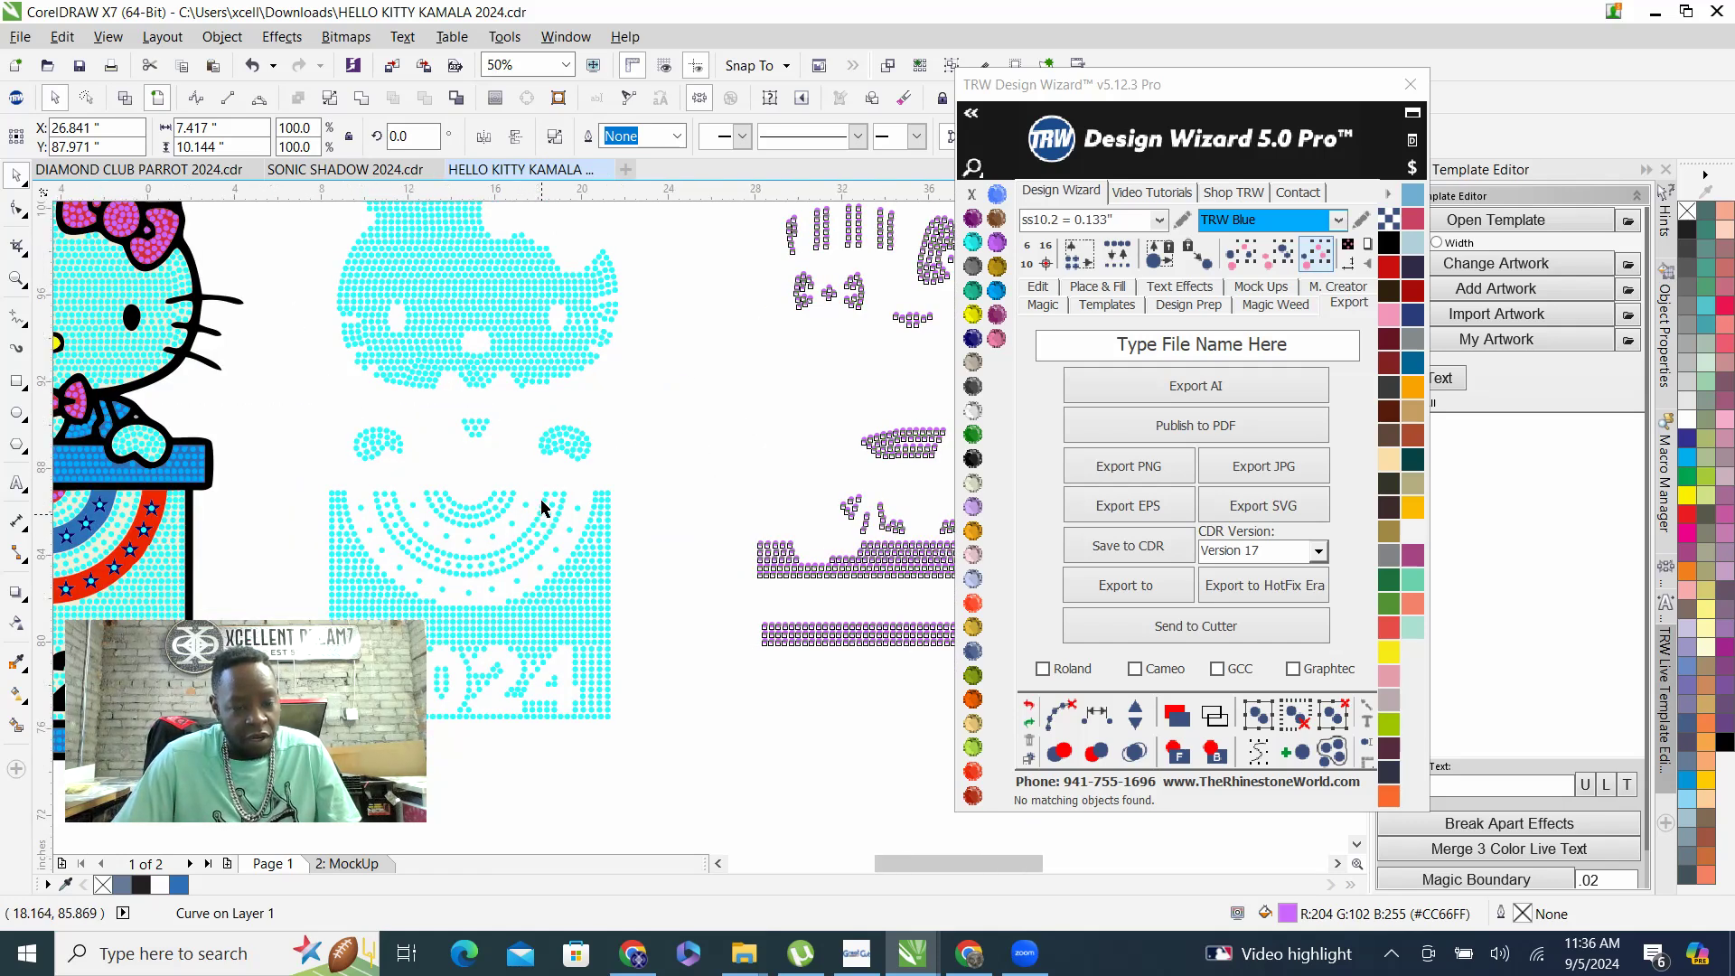
scroll(542, 506, "down", 1)
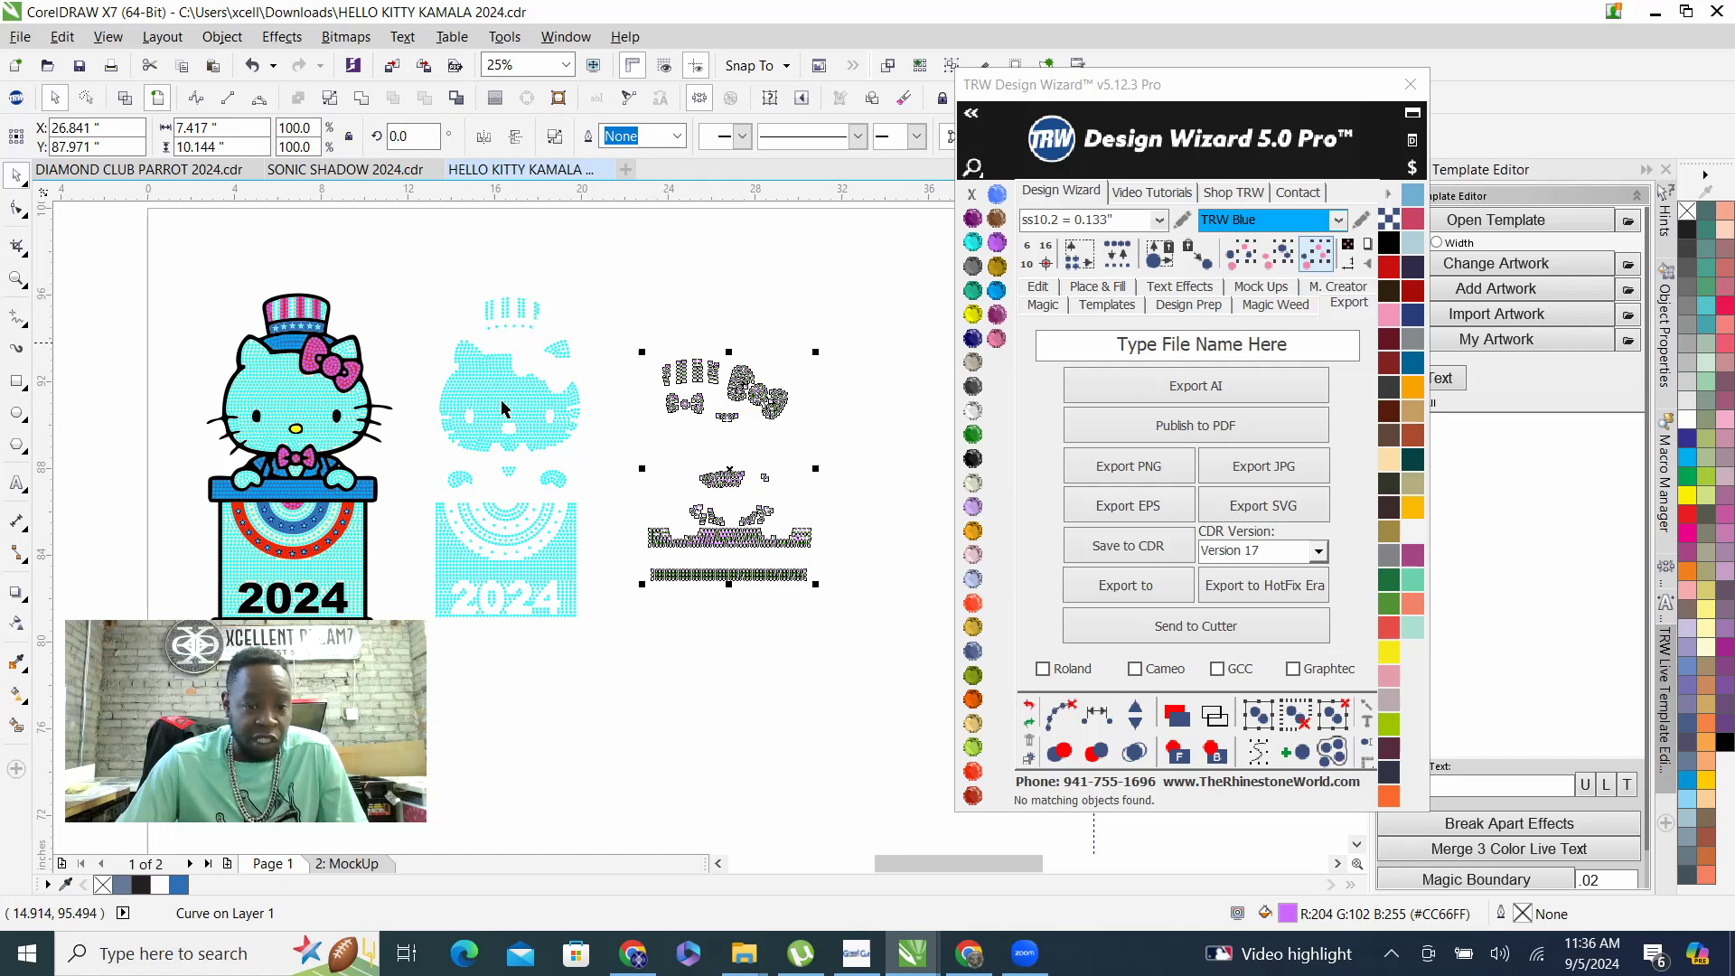
scroll(545, 470, "up", 2)
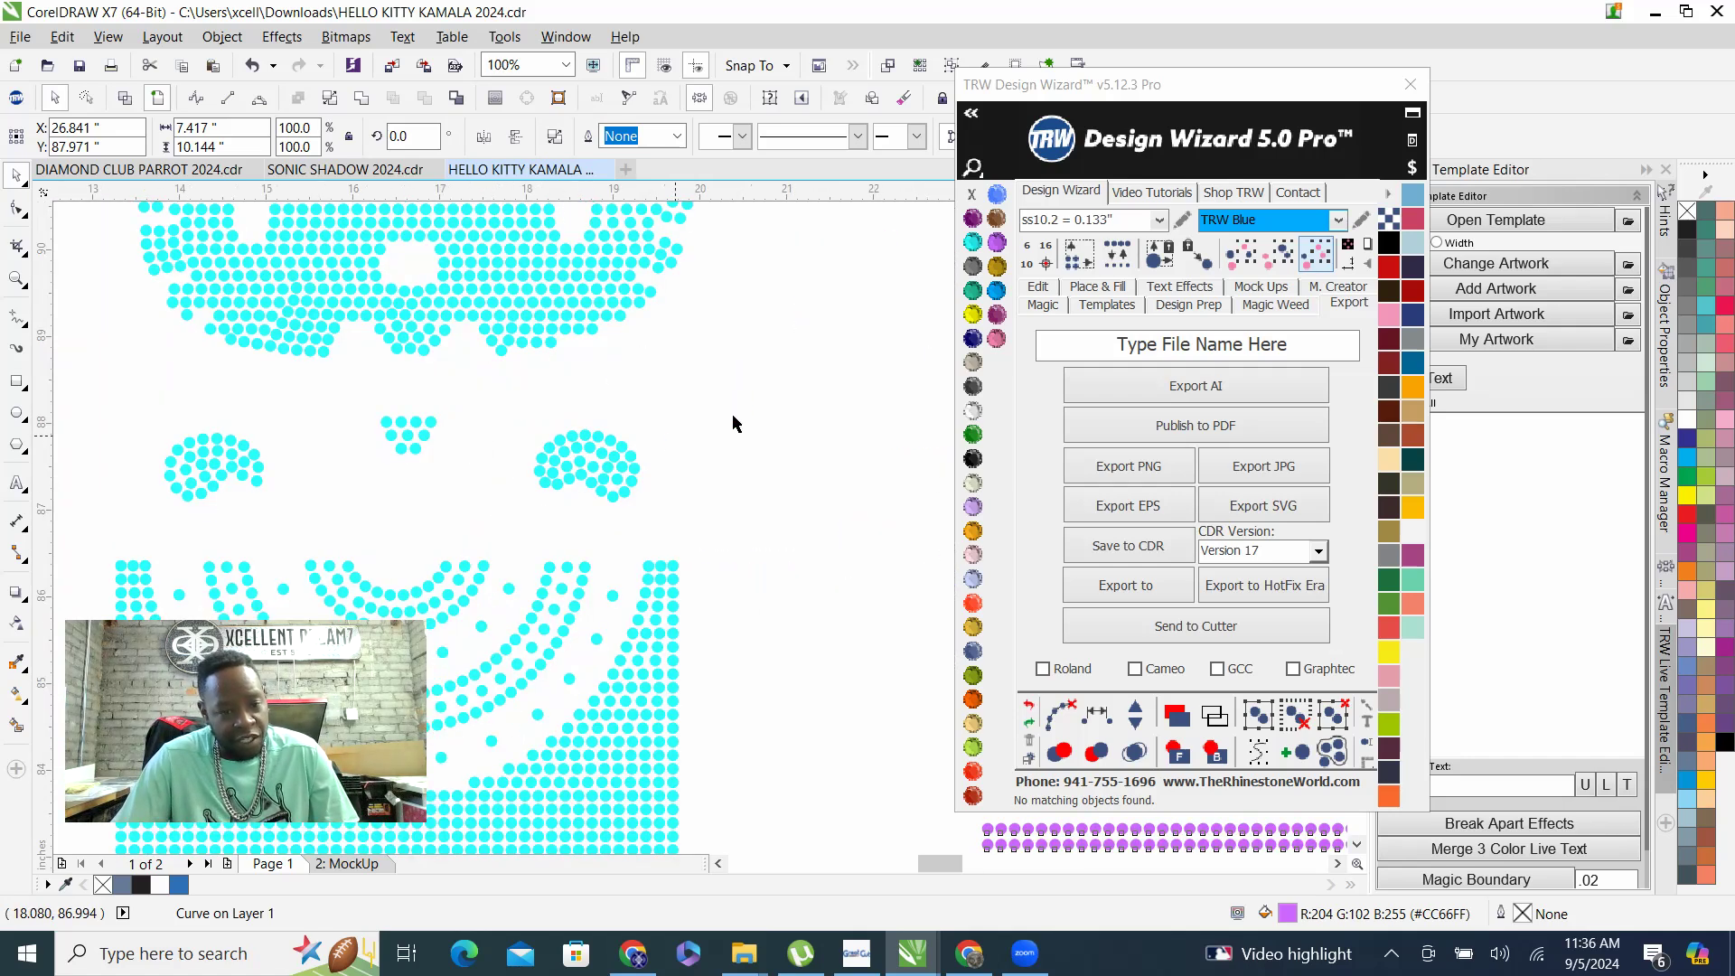
scroll(755, 407, "down", 1)
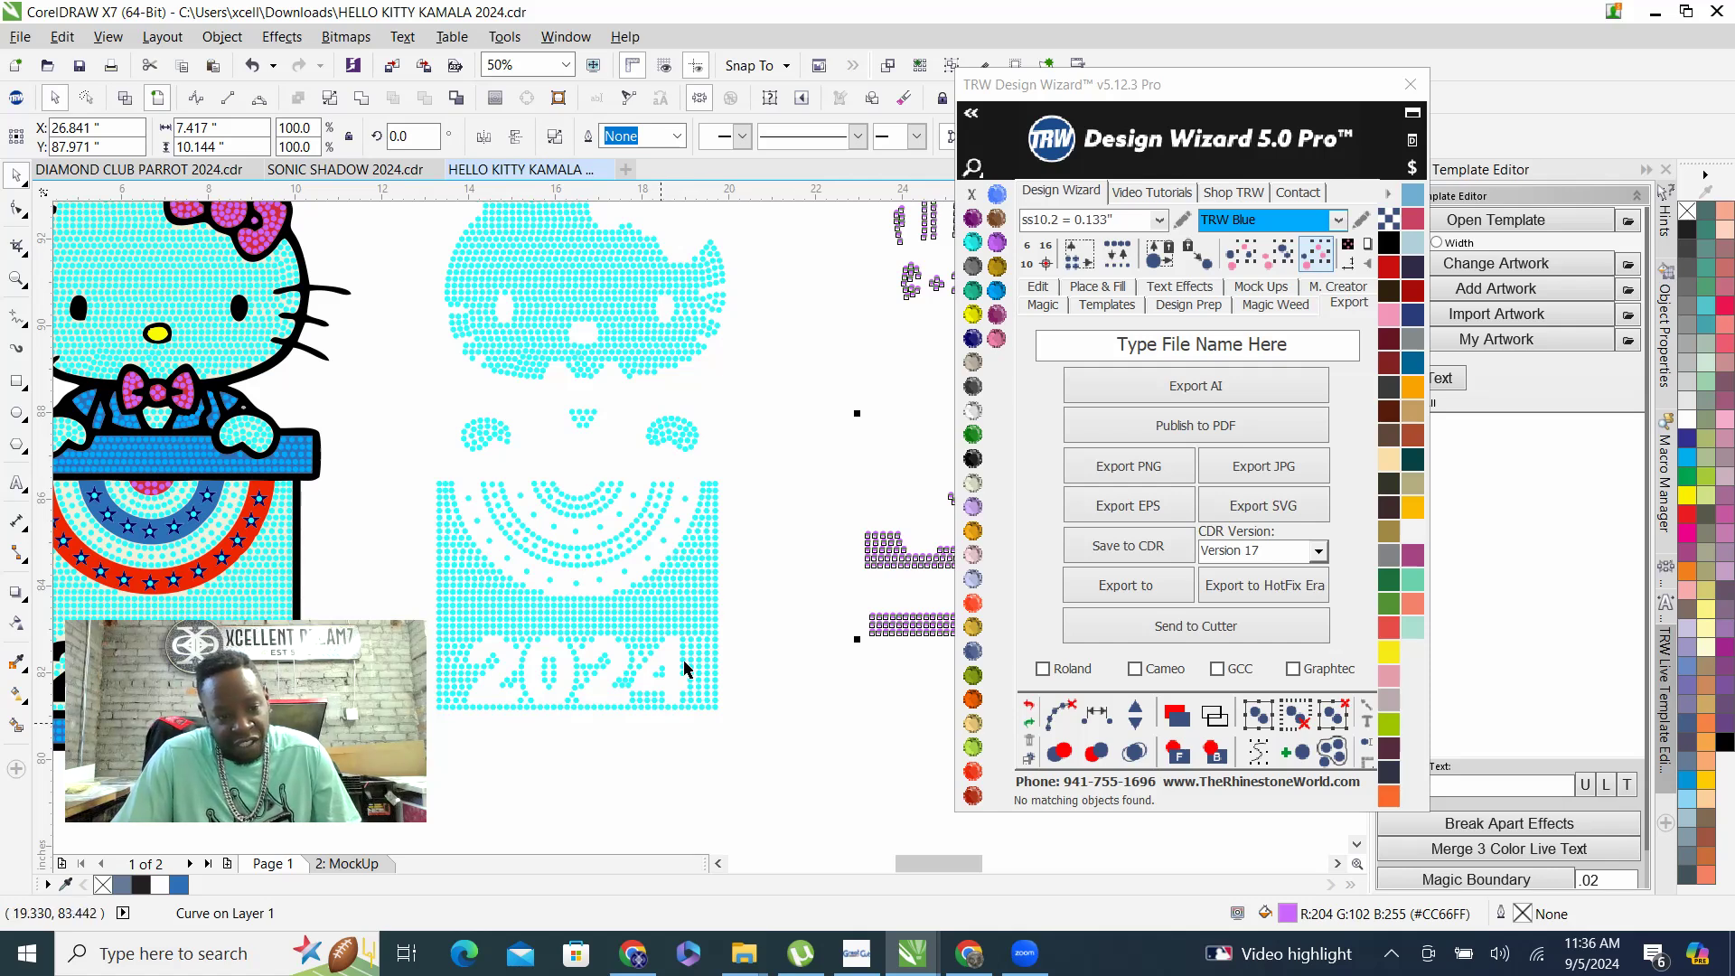
scroll(680, 575, "down", 1)
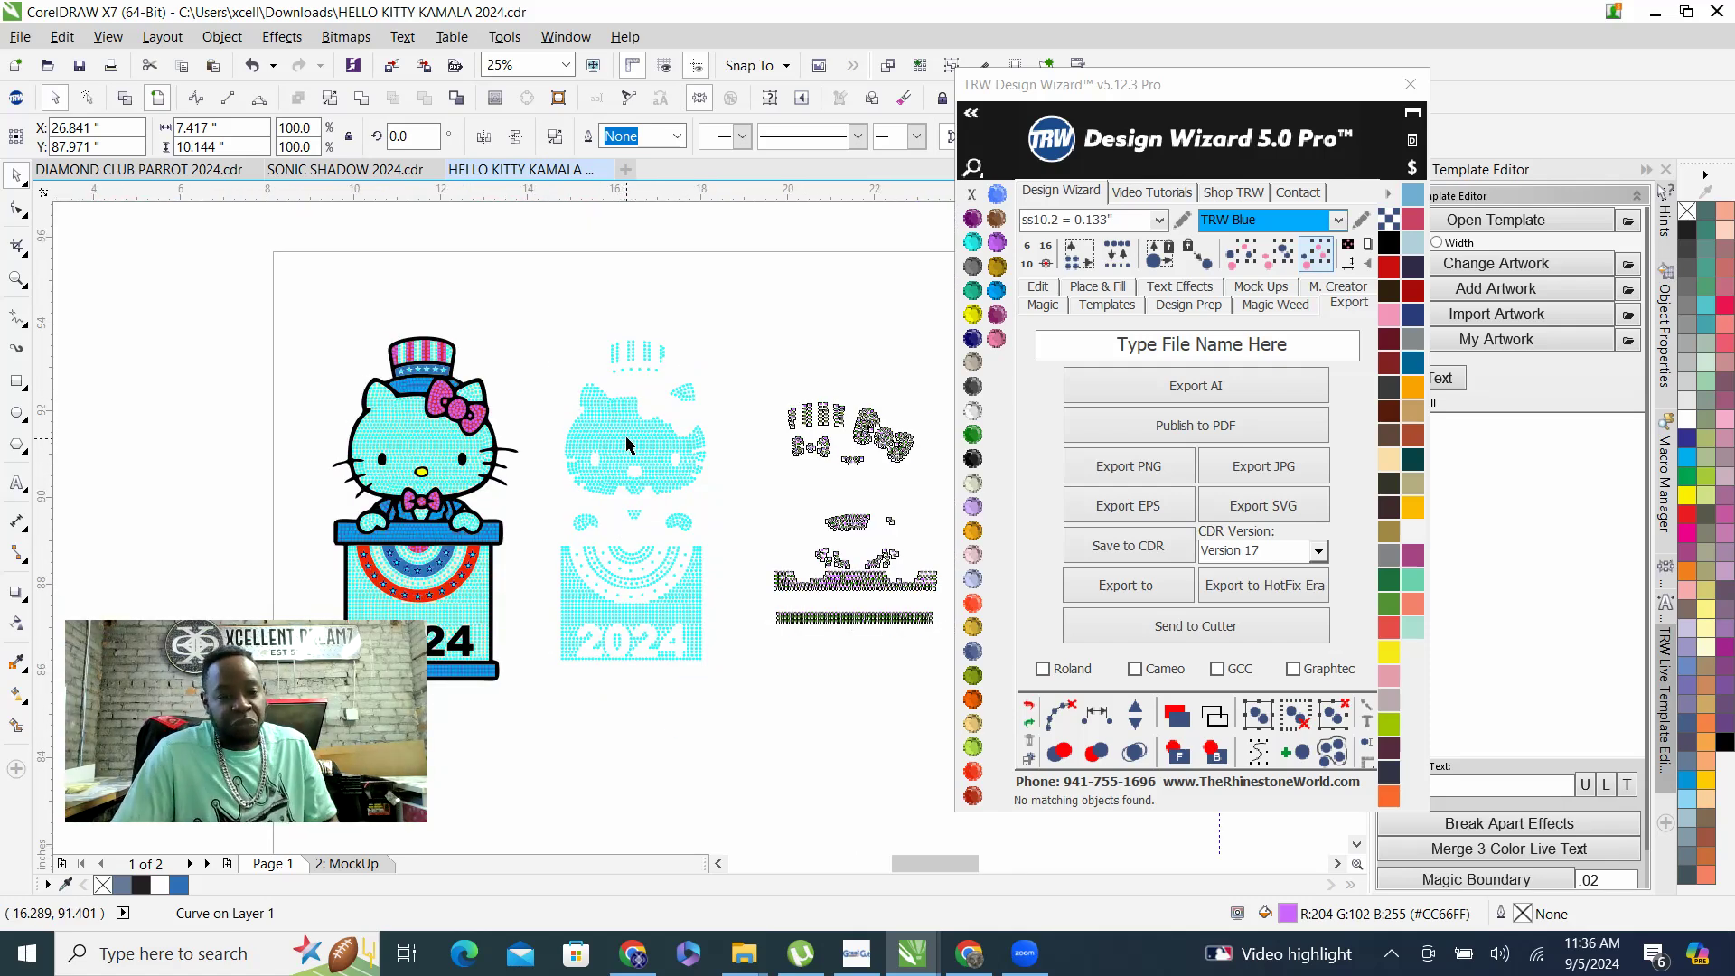
scroll(619, 442, "up", 1)
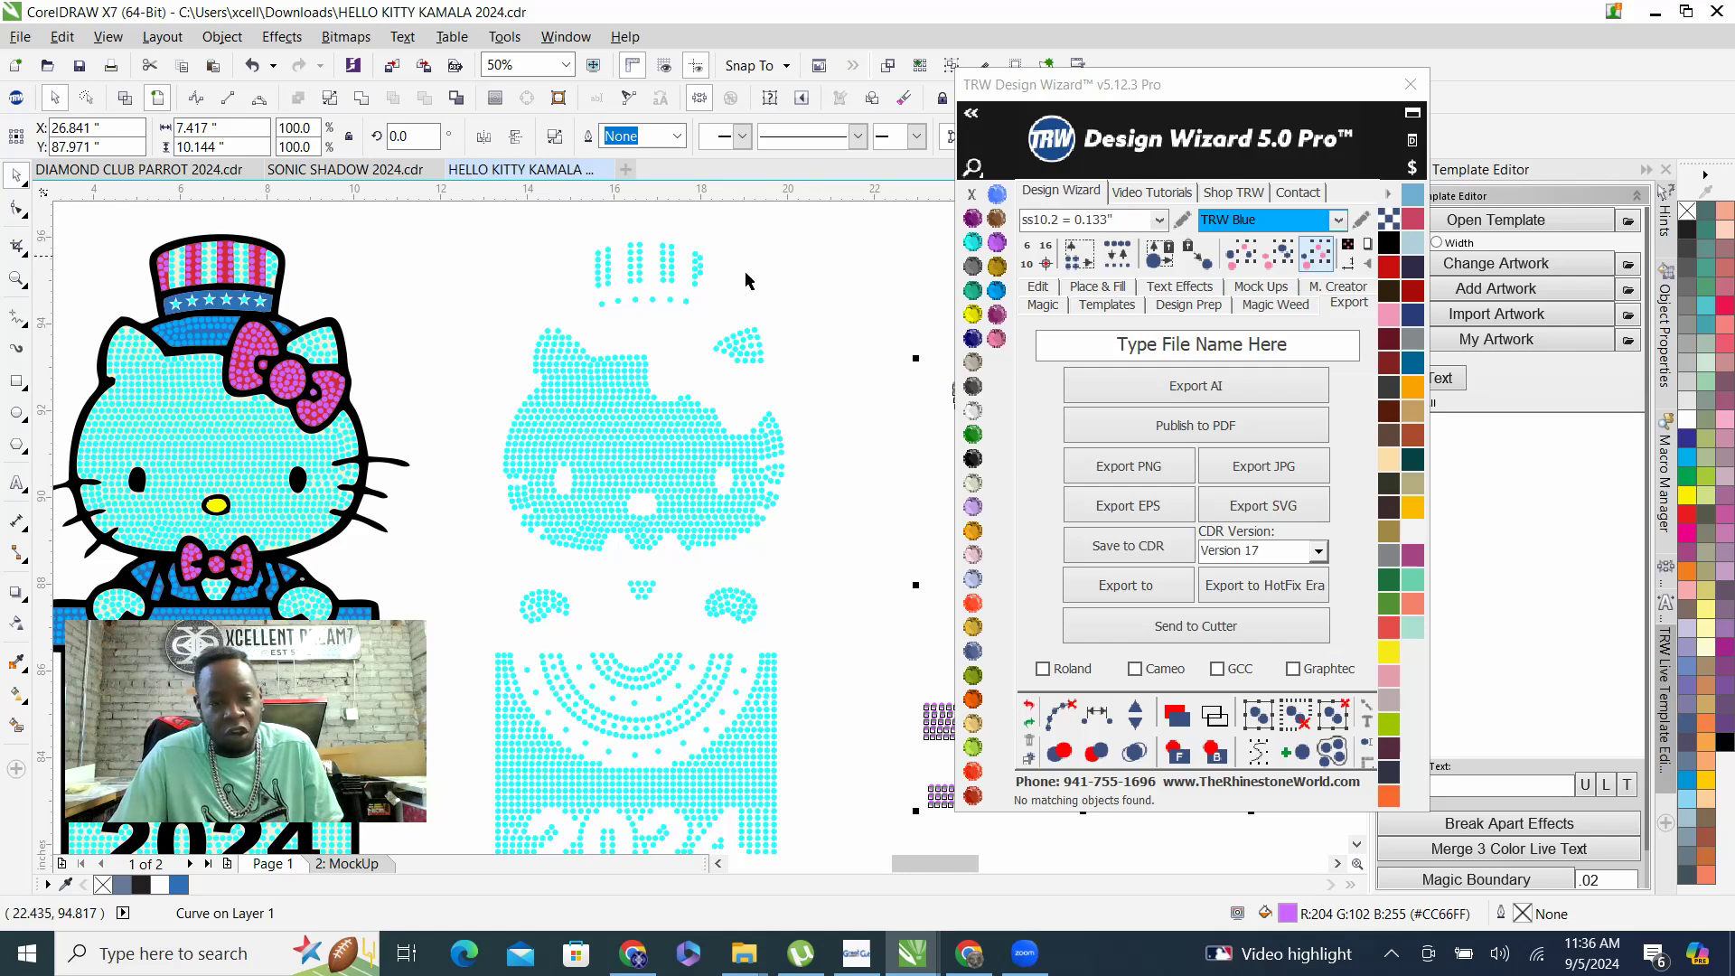
scroll(676, 312, "down", 1)
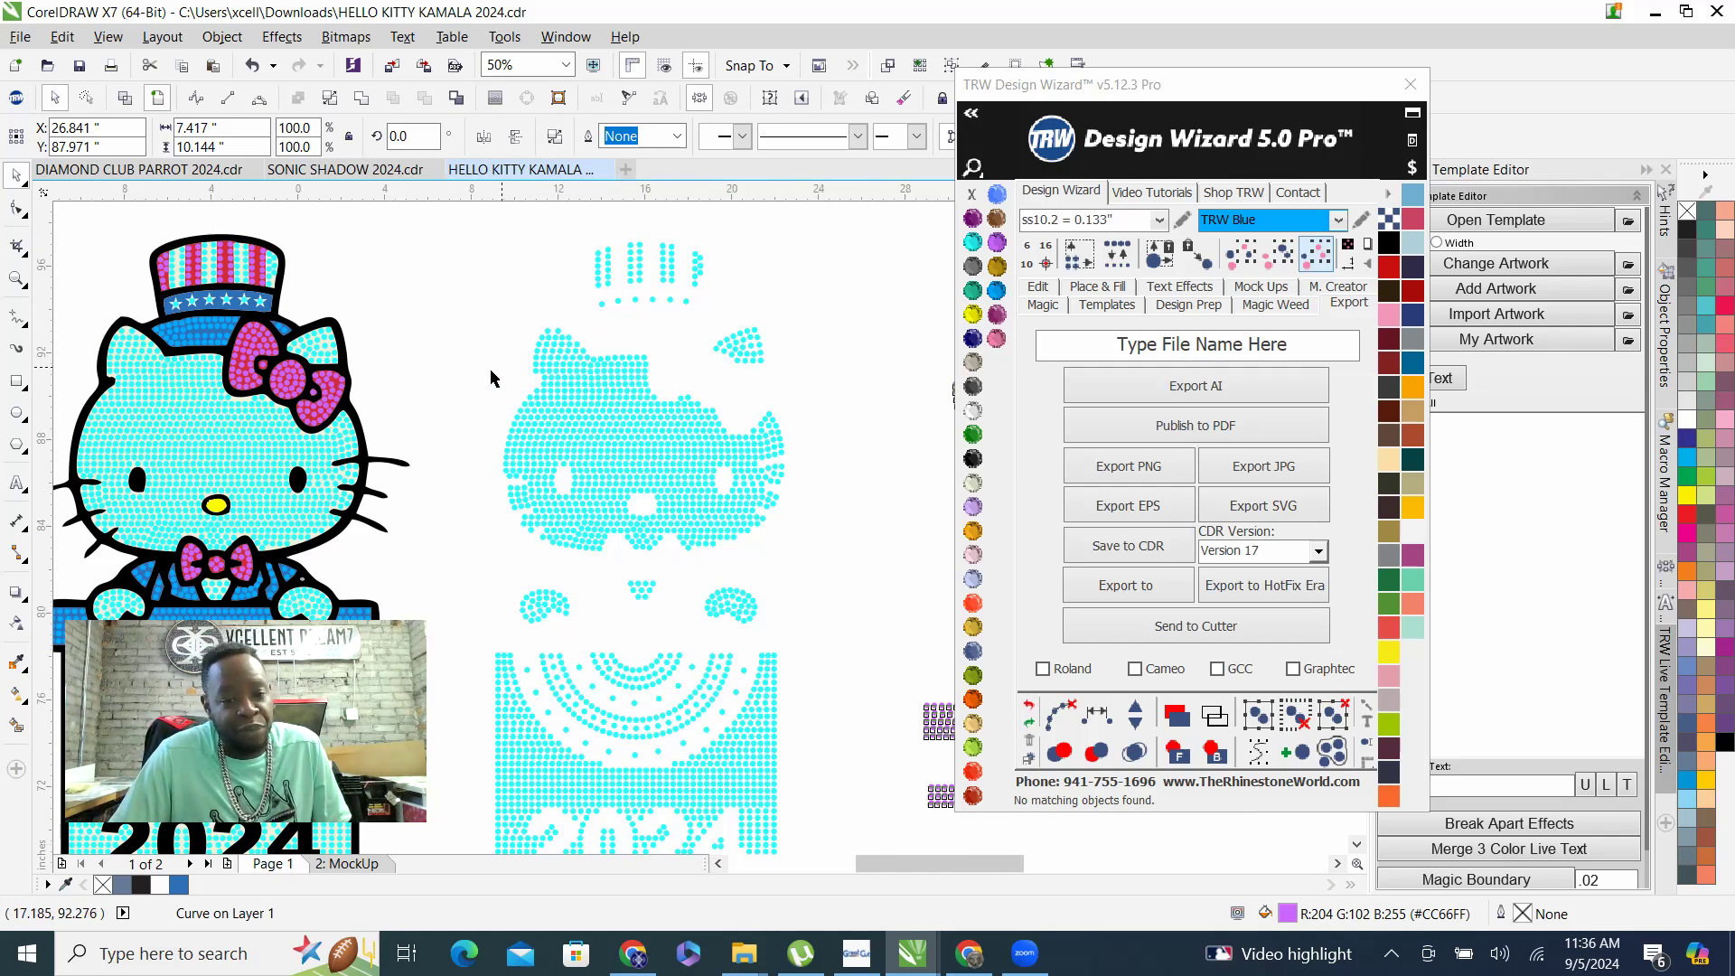
Draw a rectangle about 7.4 by 15.1 inches around the cyan stones, fill it with black and send it to the back
left_click(16, 380)
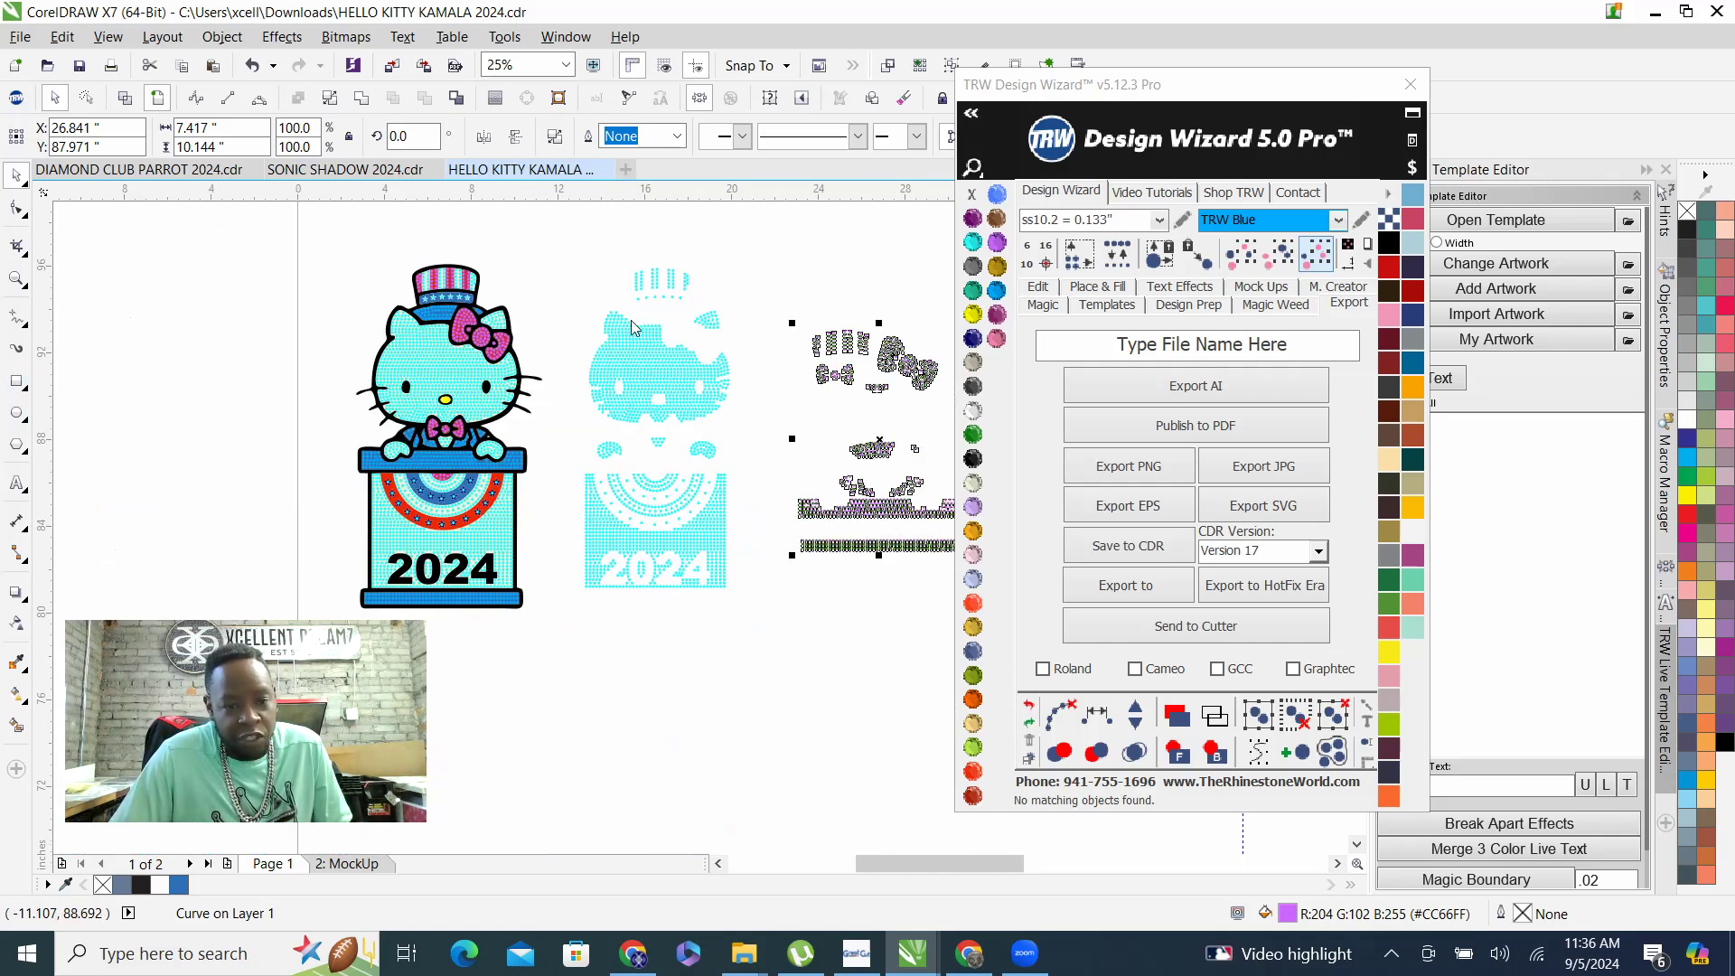
left_click_drag(579, 265, 739, 592)
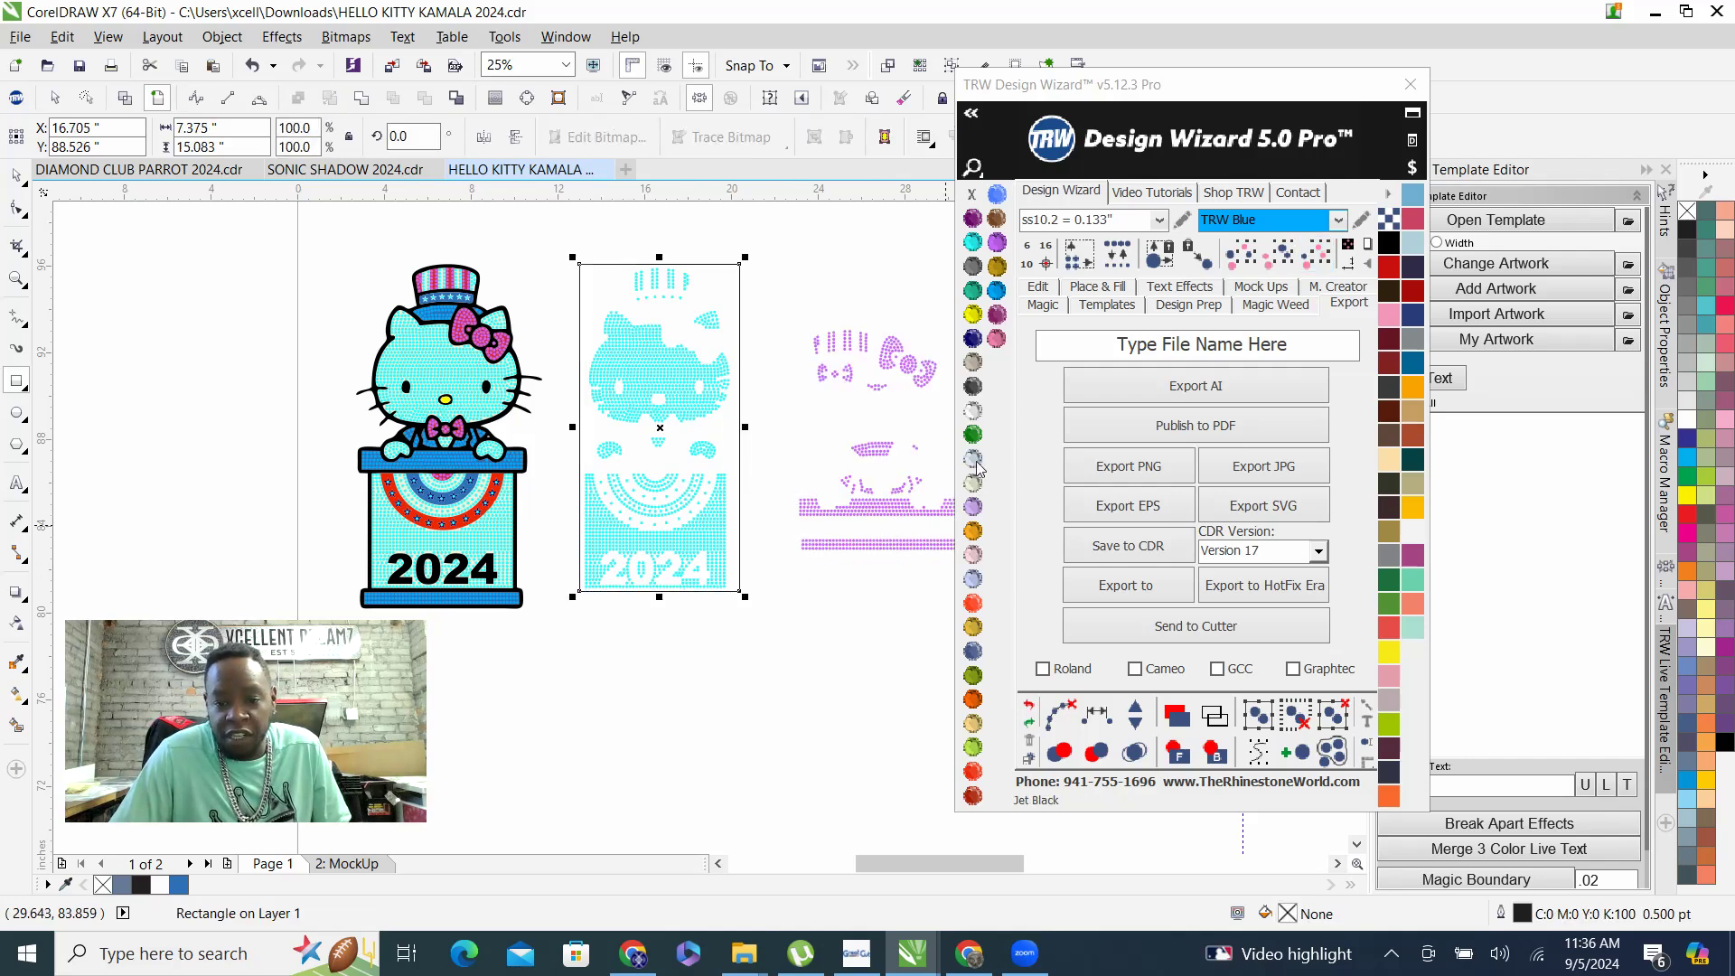
left_click(1388, 242)
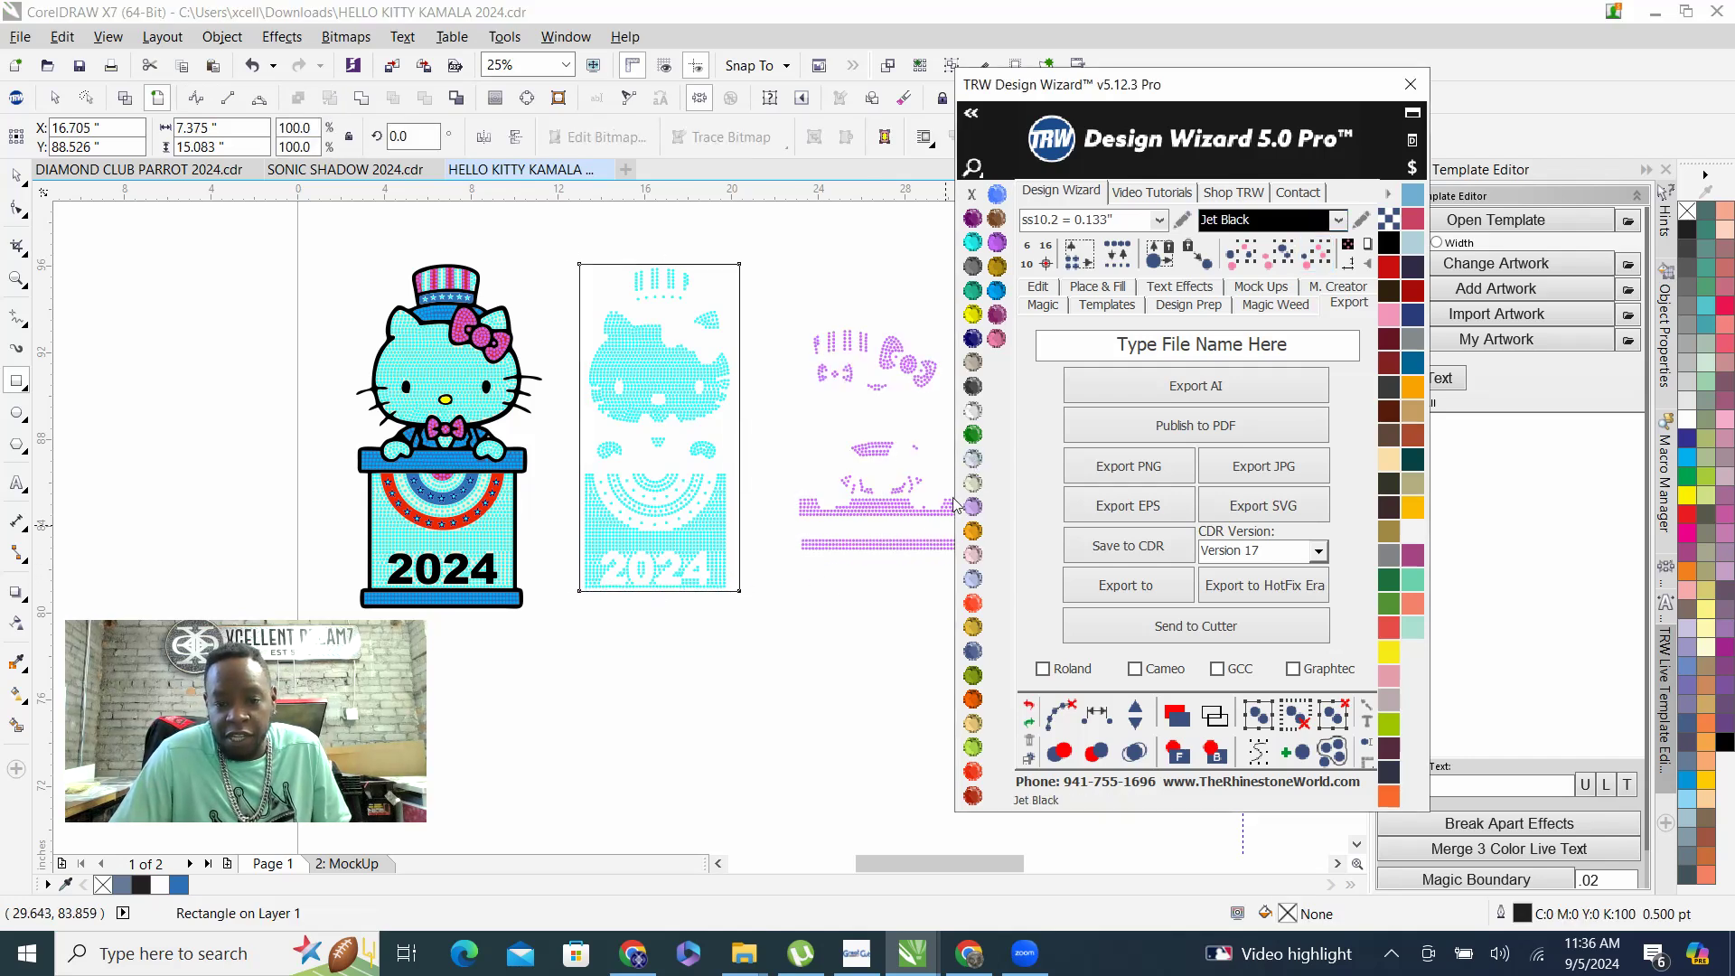
left_click(1223, 719)
left_click(1215, 752)
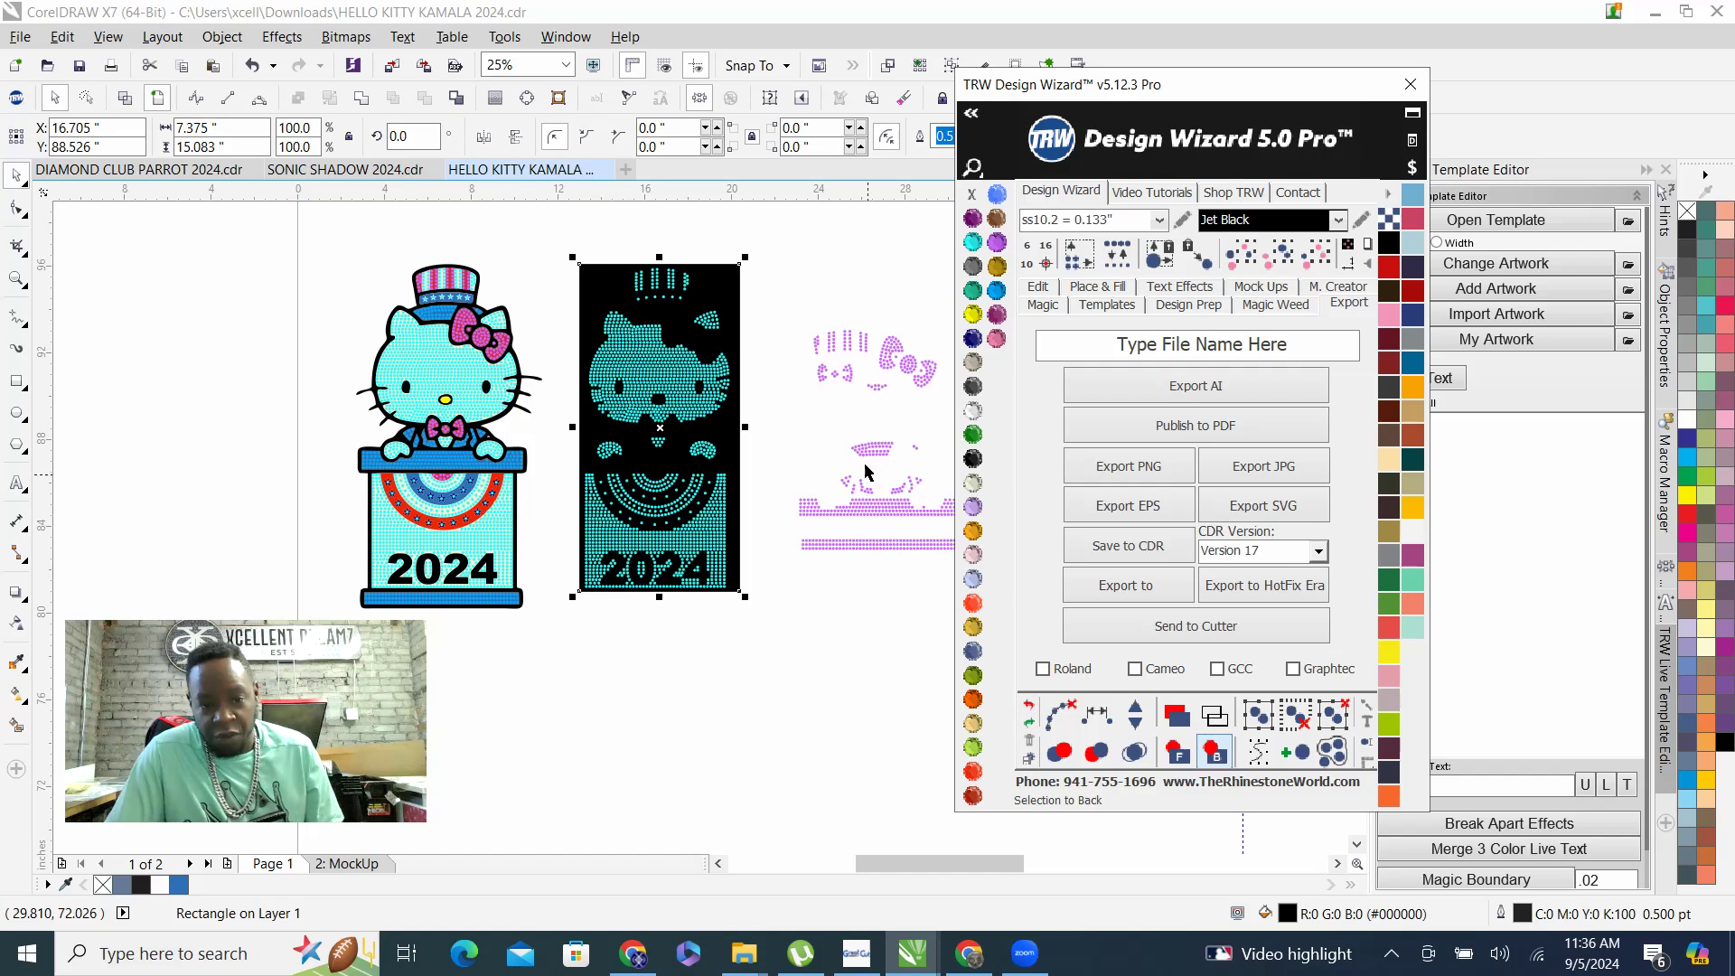
Extend the bottom edge of the black rectangle behind the cyan stones so it is about 15.4 inches high
scroll(623, 303, "up", 3)
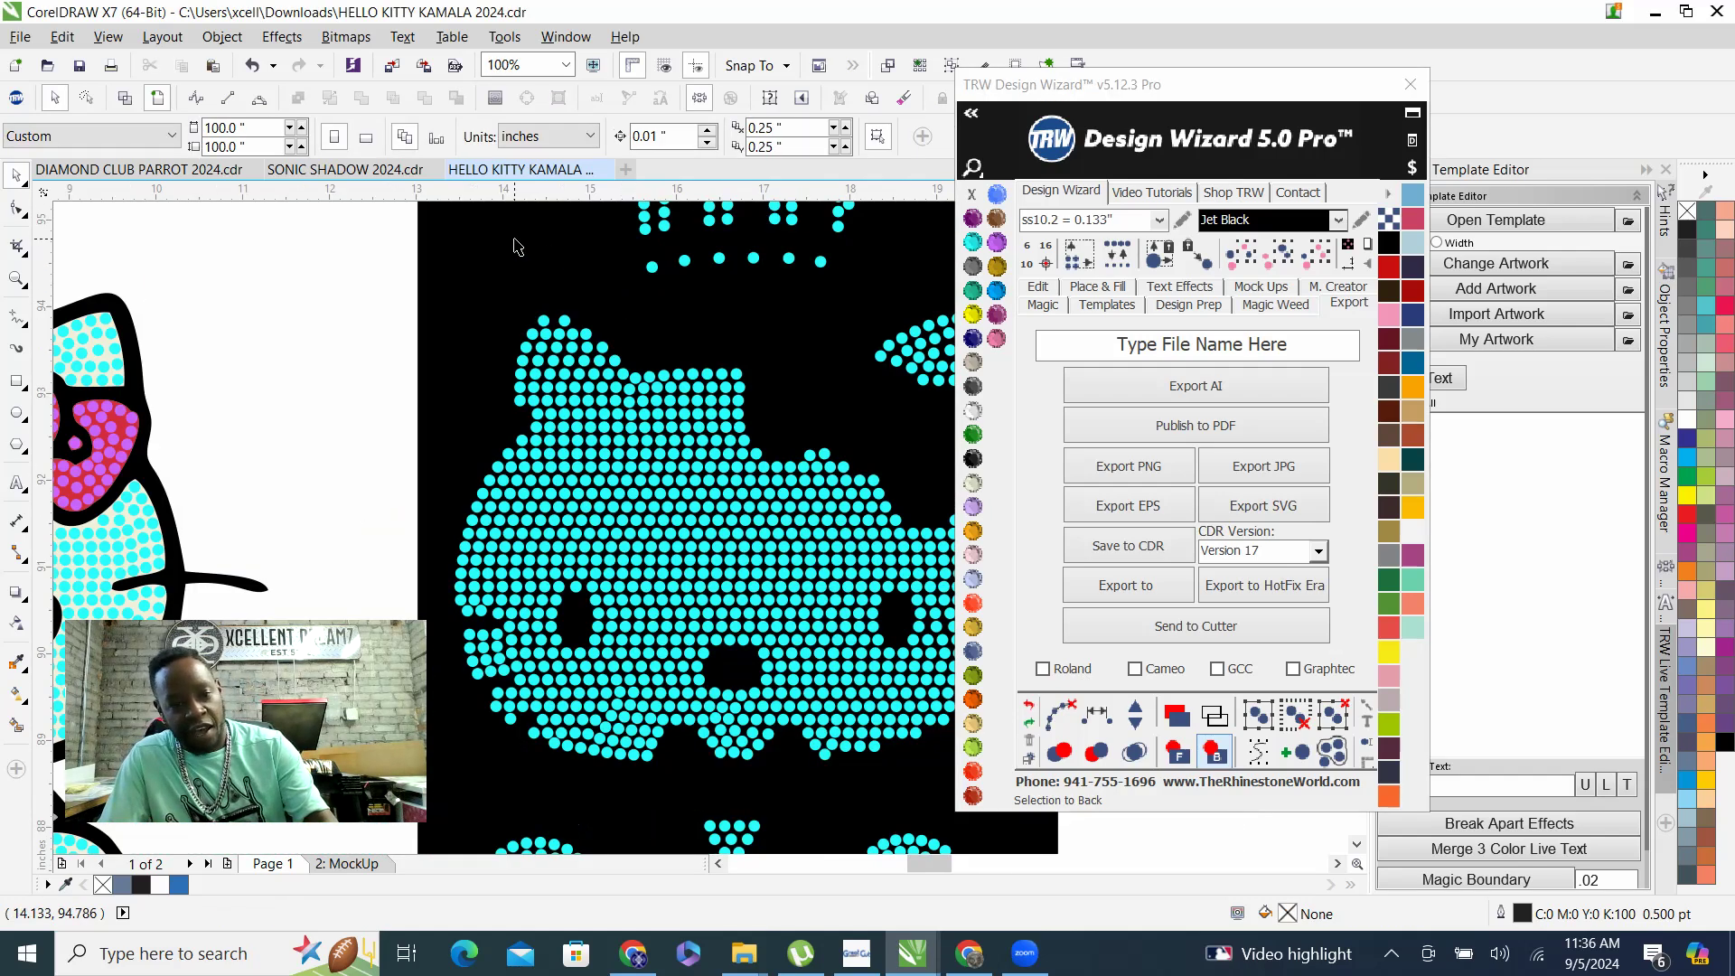
key("ctrl+z")
scroll(559, 402, "down", 3)
key("ctrl+shift+z")
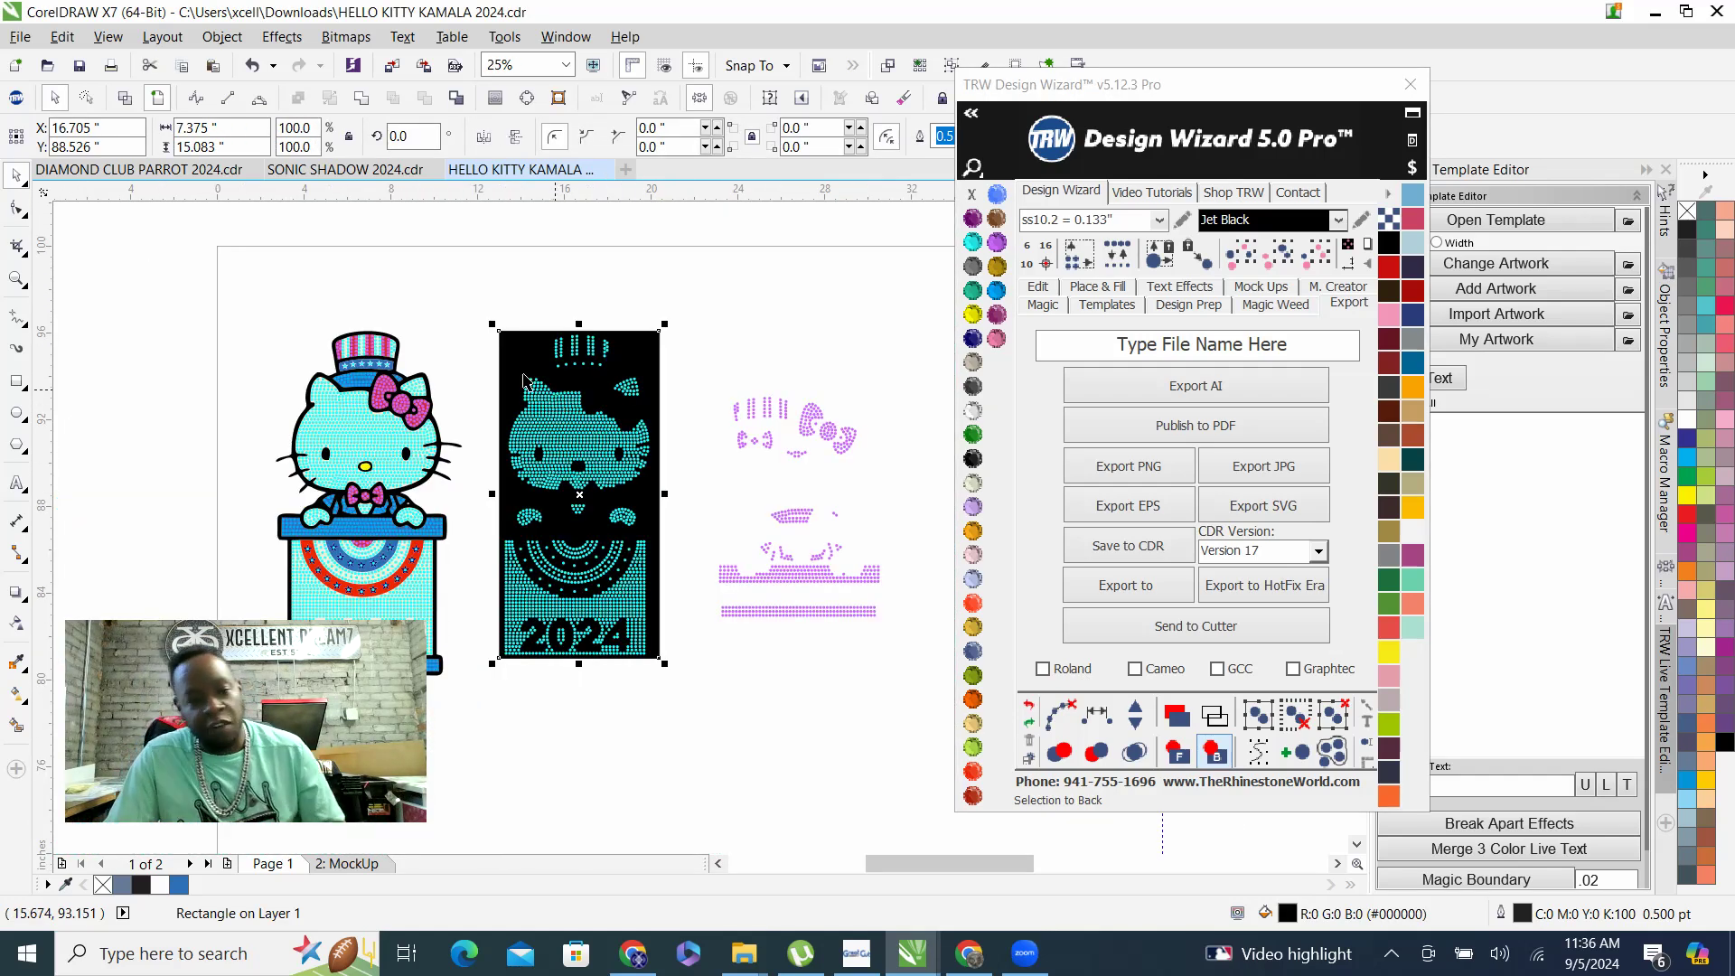
scroll(581, 637, "up", 3)
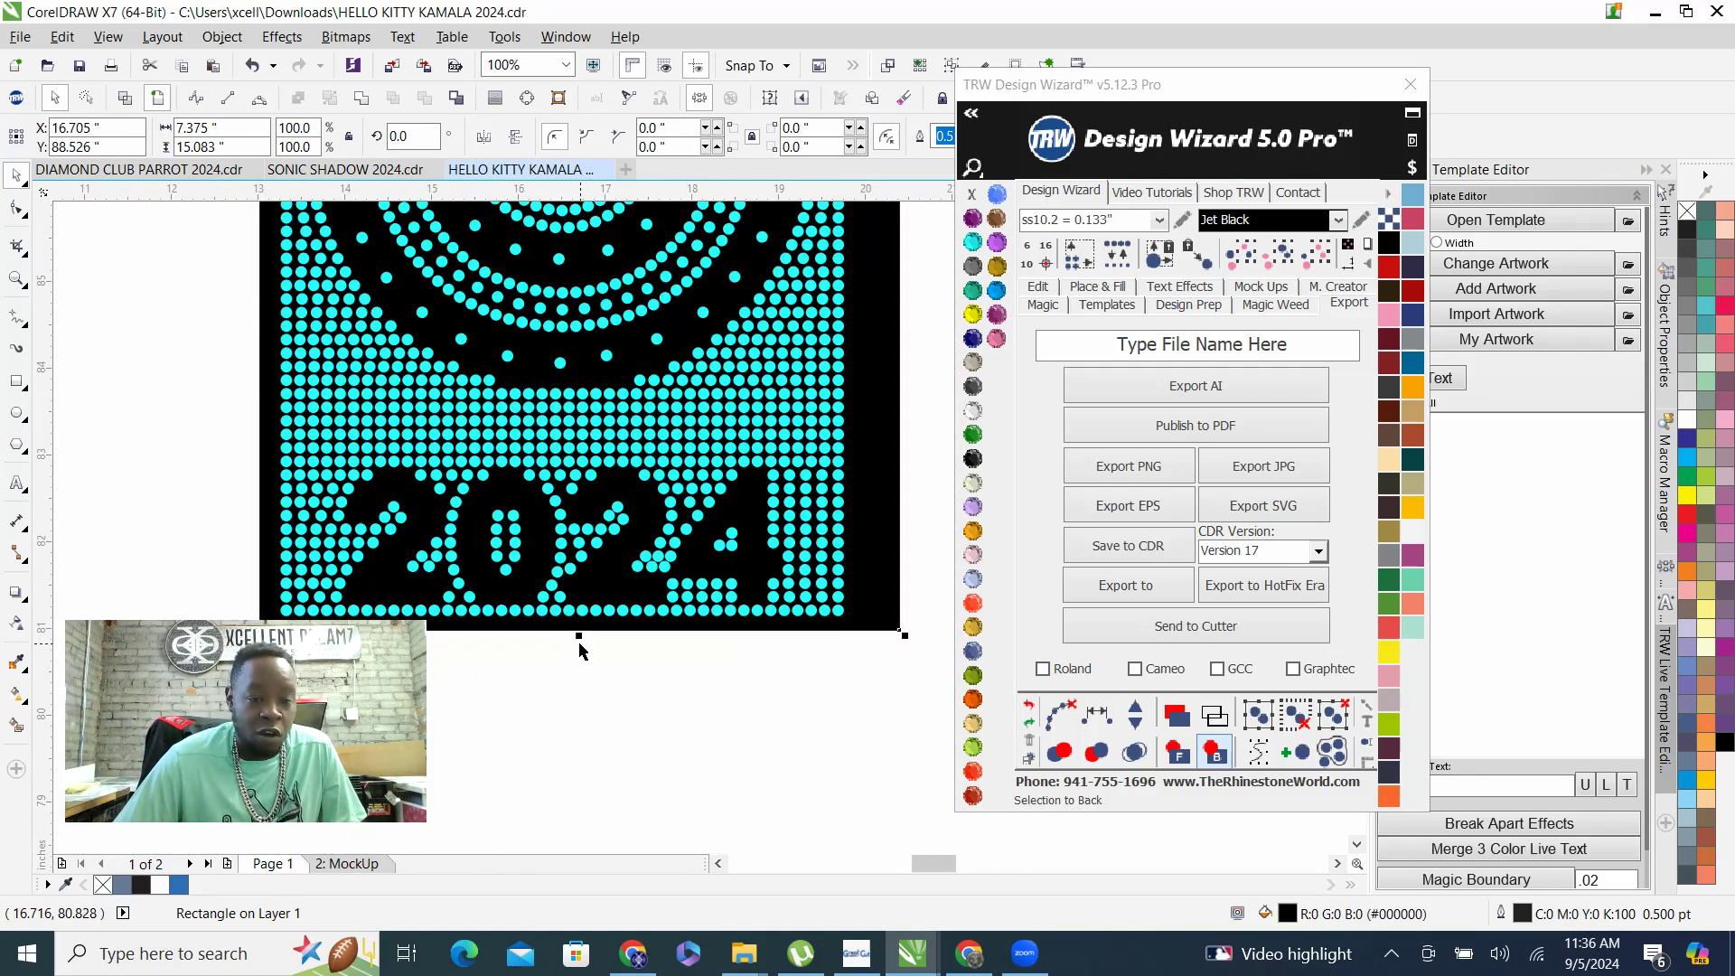
left_click_drag(573, 673, 583, 667)
scroll(585, 666, "down", 2)
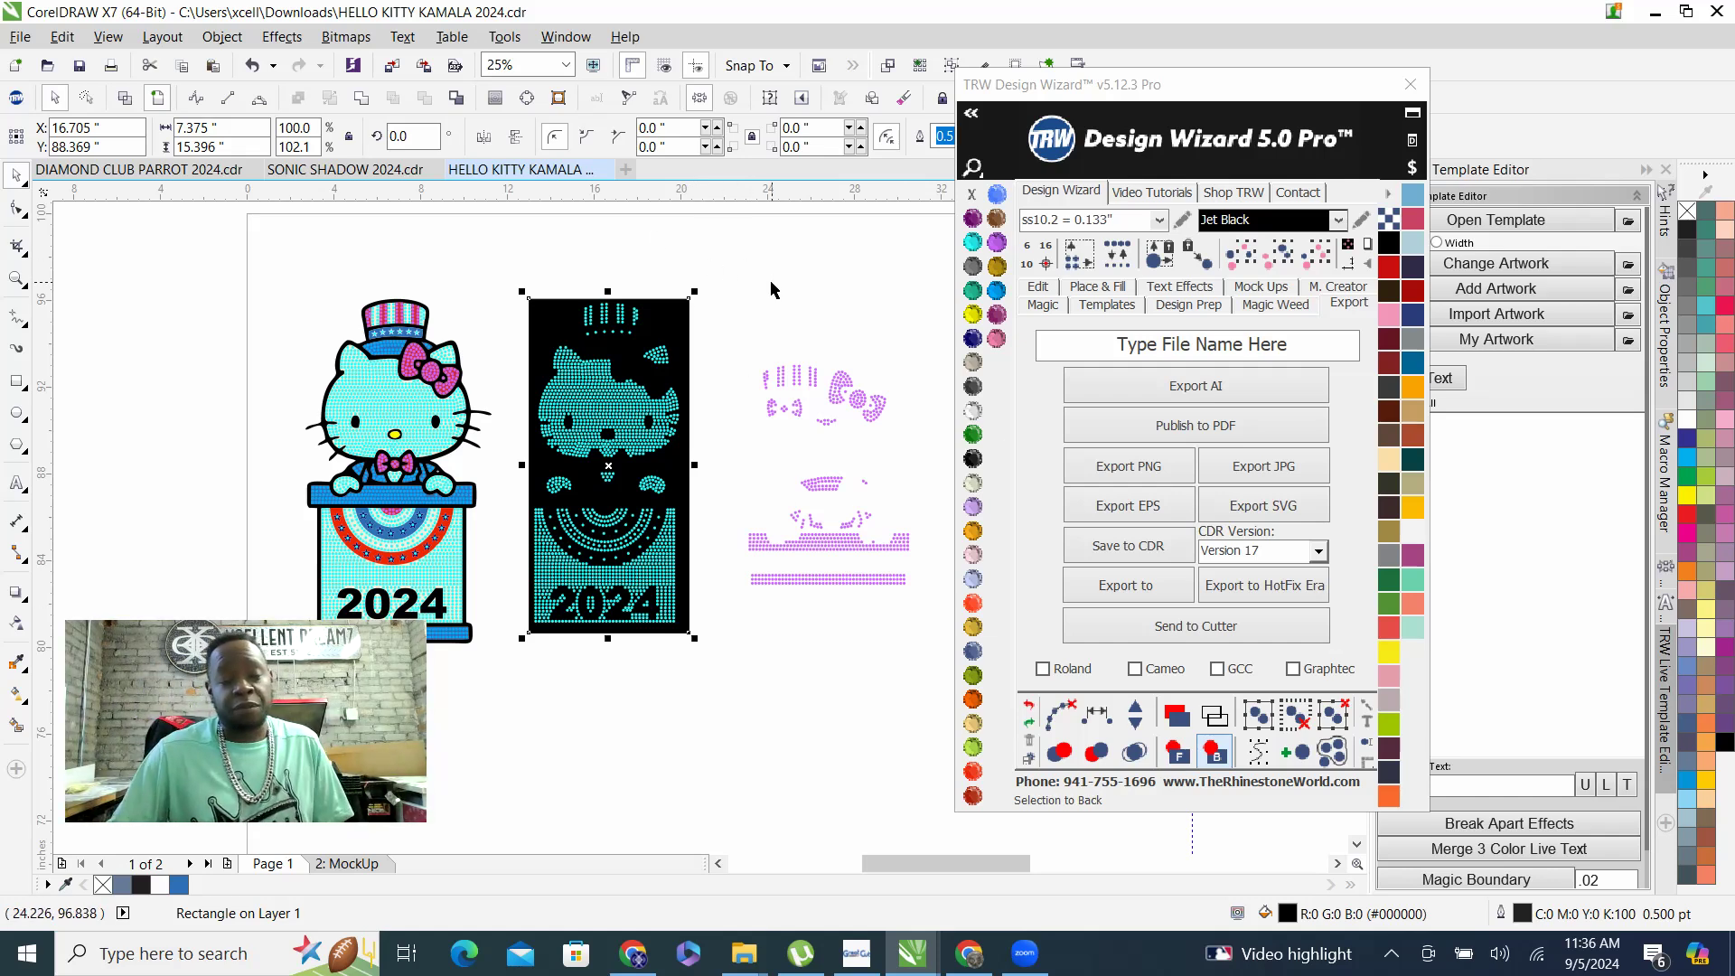
left_click(809, 282)
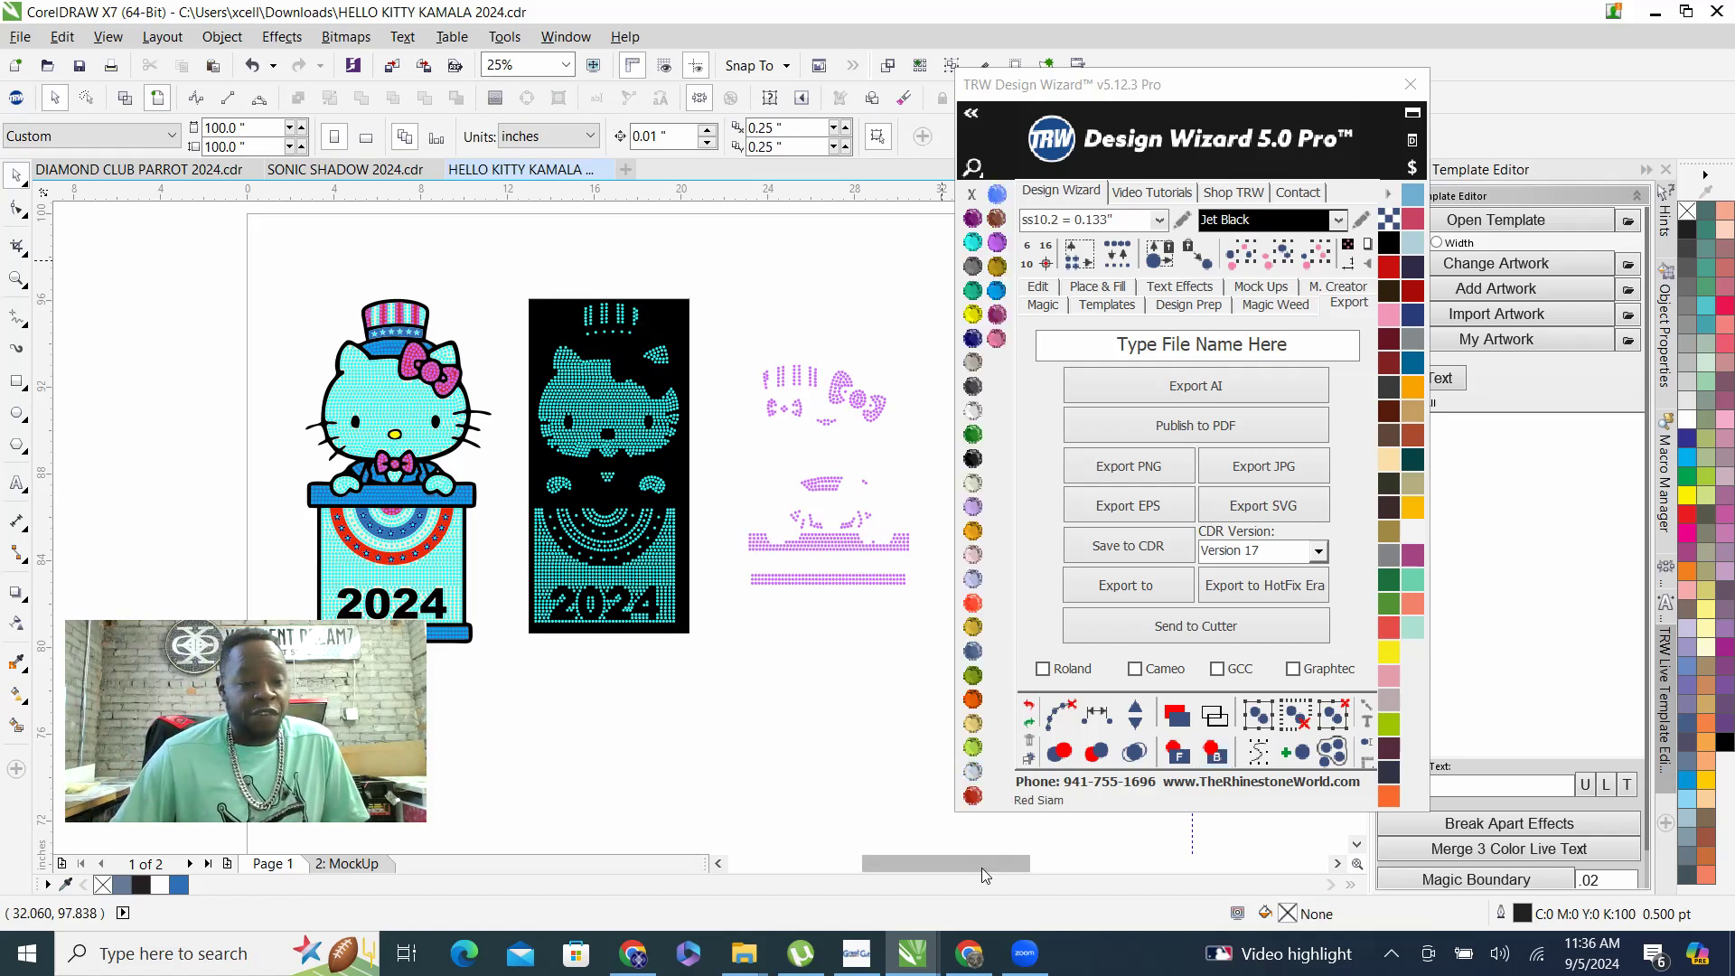